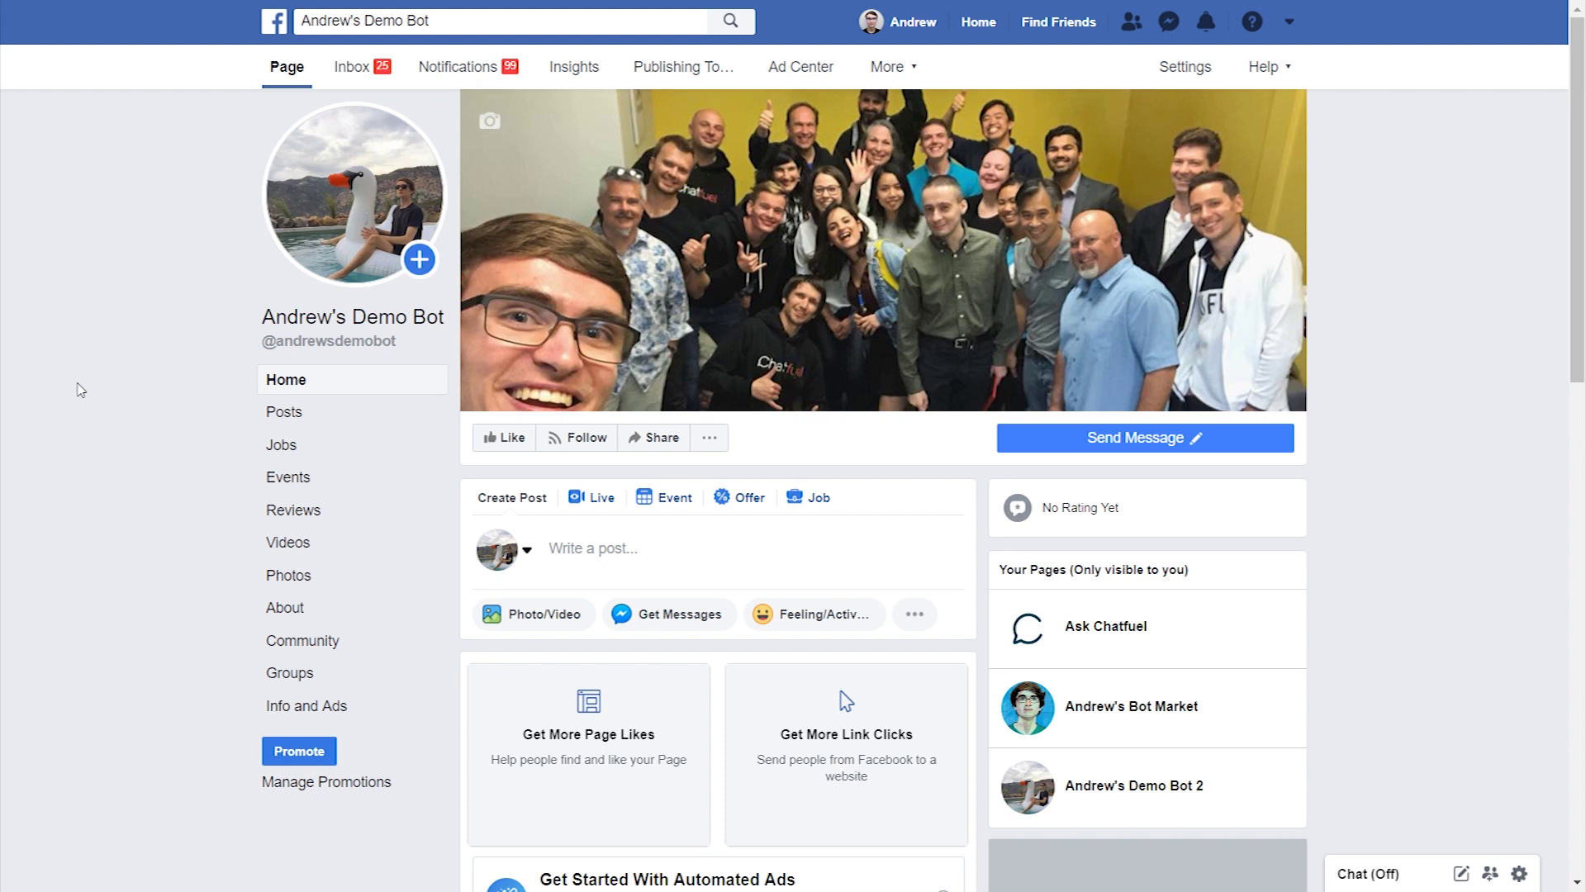
# Publish a Page post asking what colour socks people would wear
pyautogui.click(582, 543)
pyautogui.write('If you could wear any pair of socks, what color would they be? 🎨🧦')
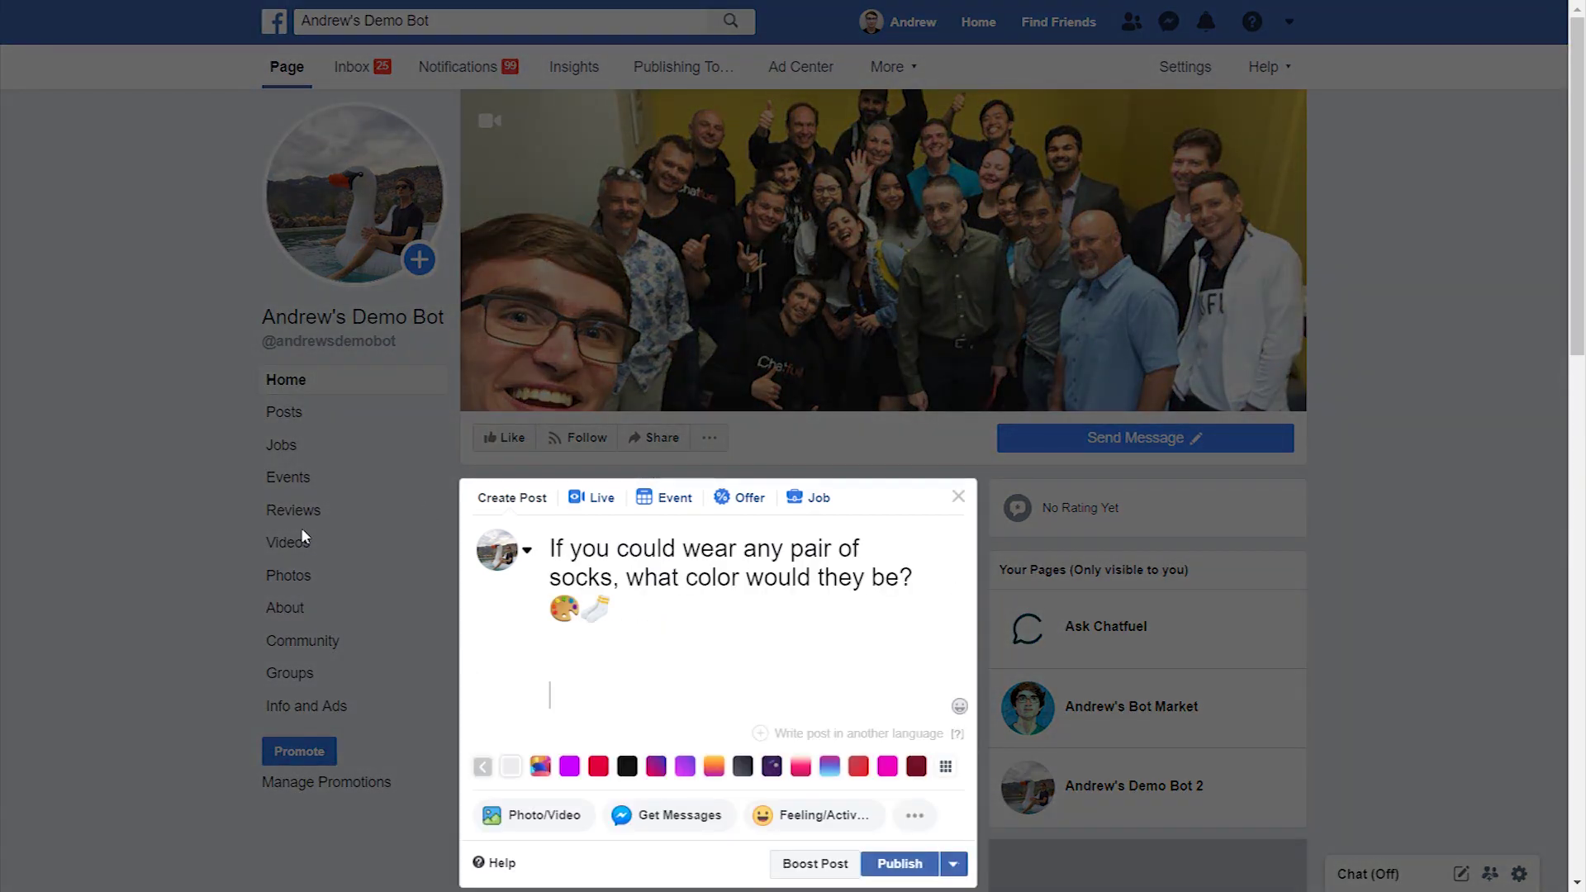
pyautogui.press('BackSpace')
pyautogui.press('BackSpace')
pyautogui.press('BackSpace')
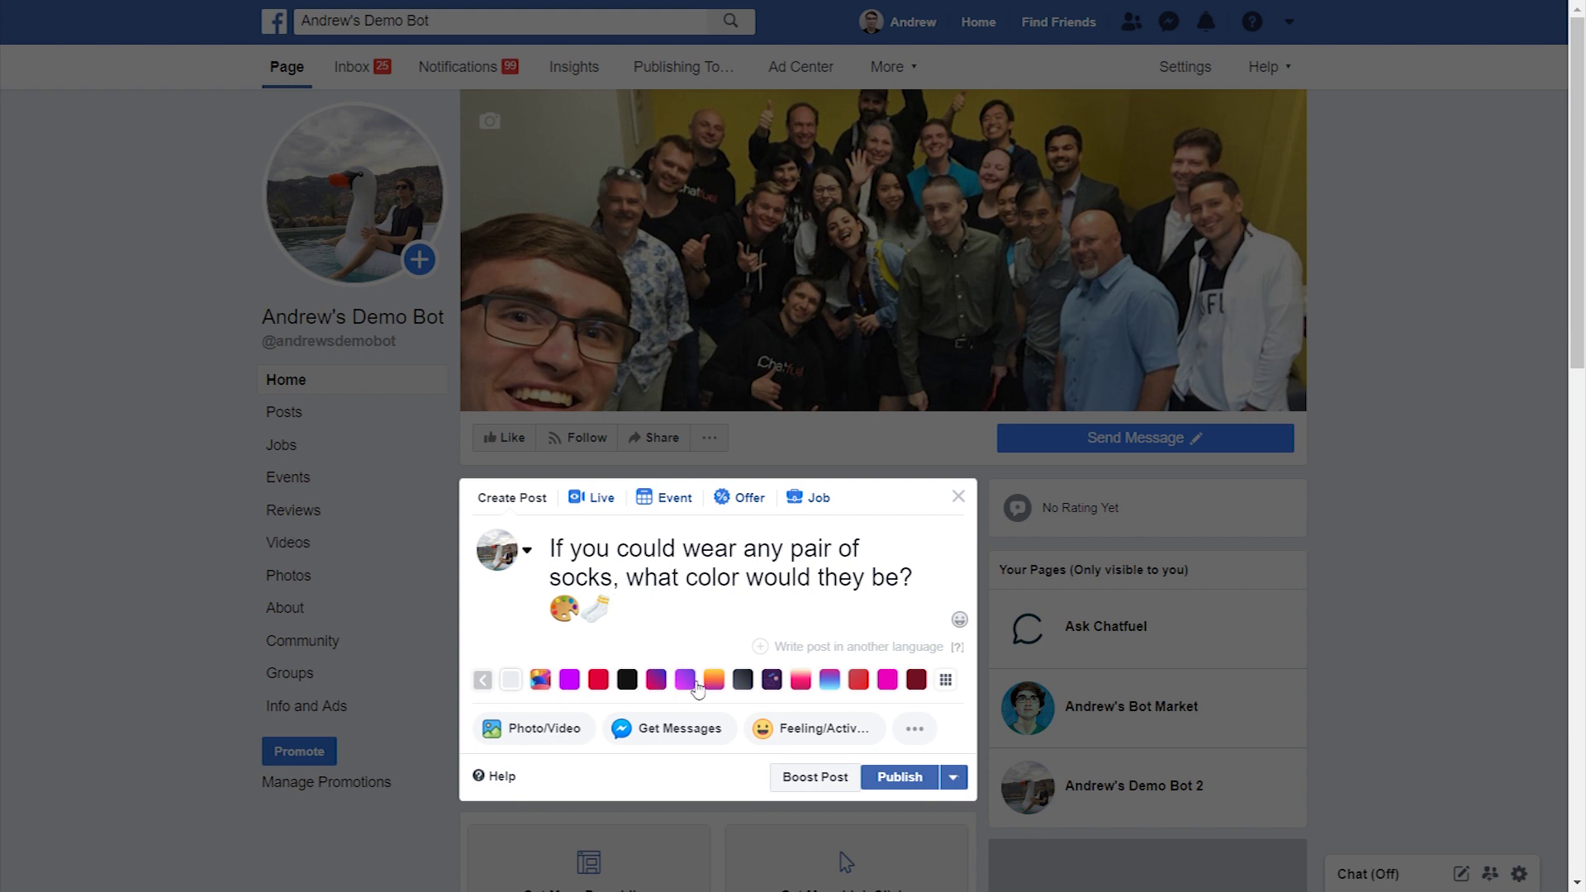
pyautogui.click(884, 780)
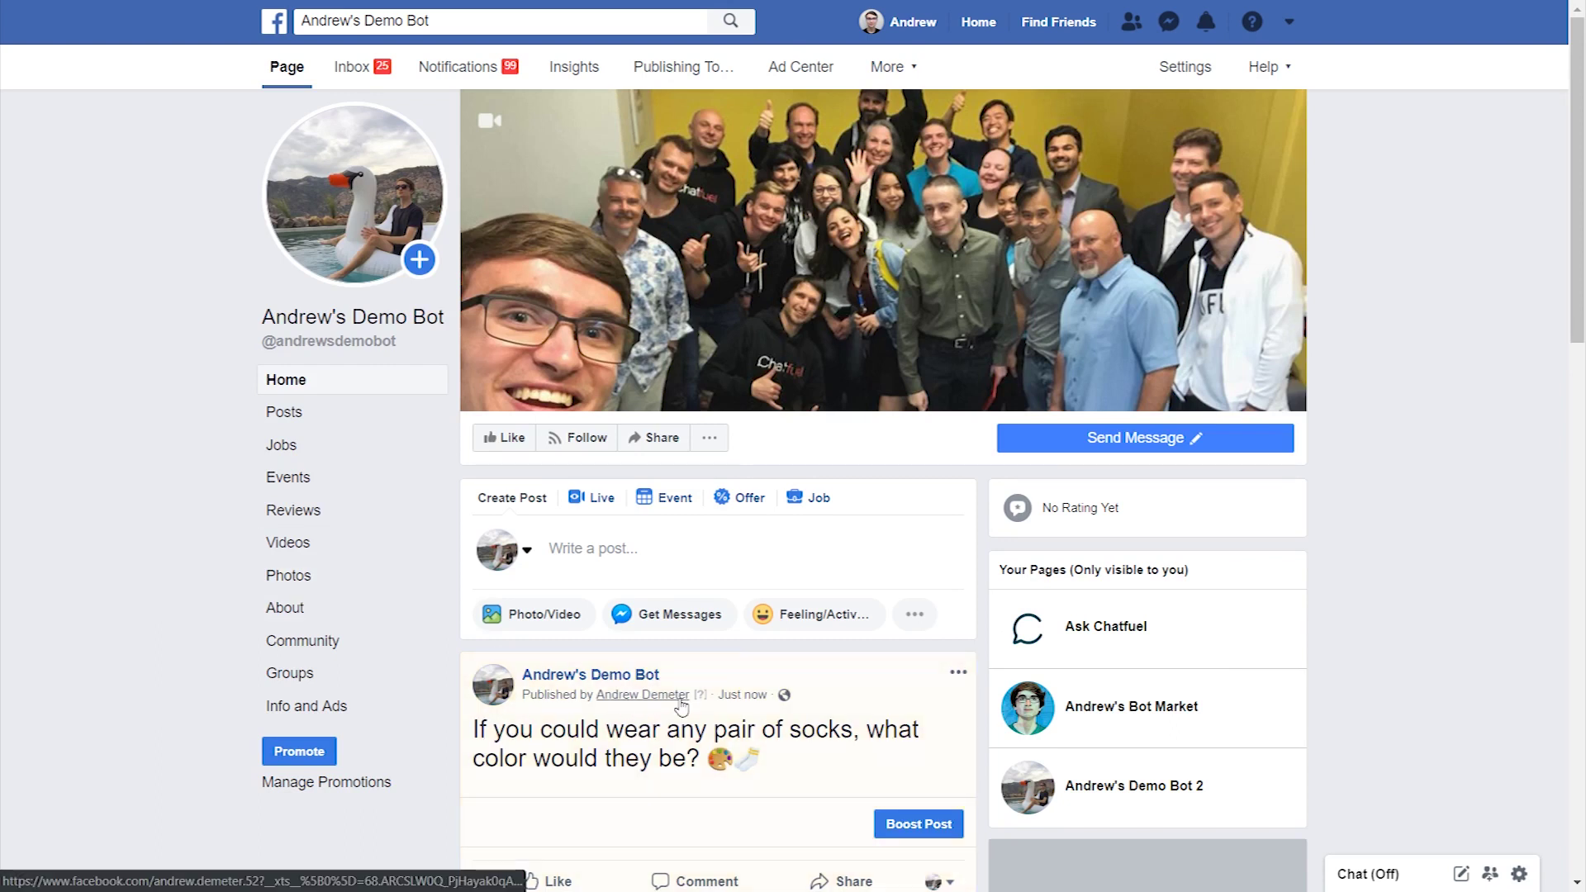
# Copy the published socks post's web address and return to Chatfuel
pyautogui.scroll(-4, 748, 703)
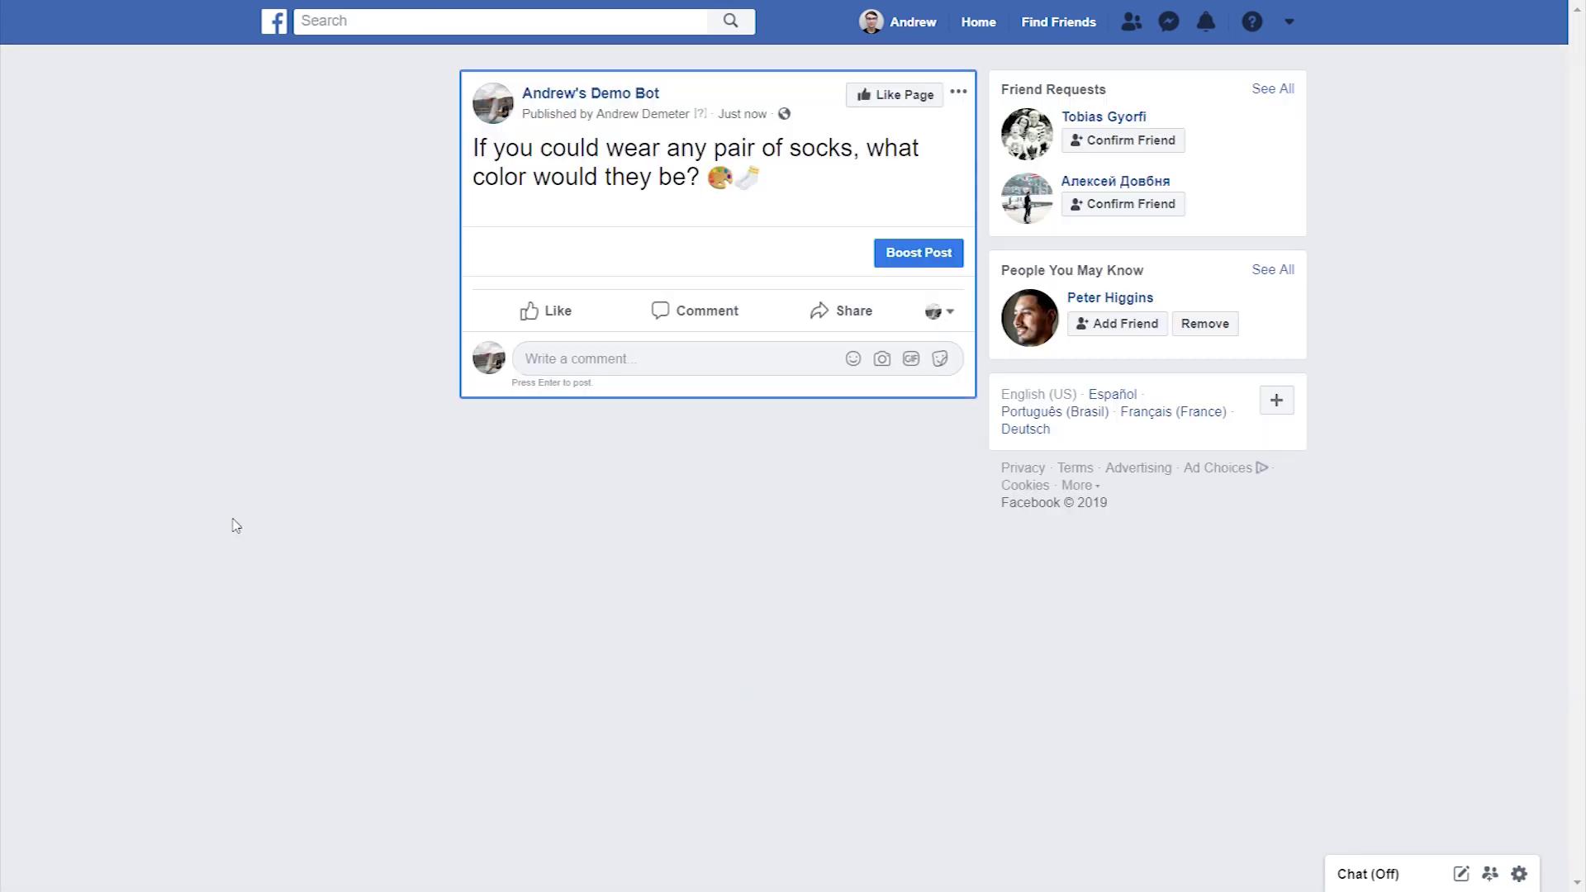
pyautogui.press('F11')
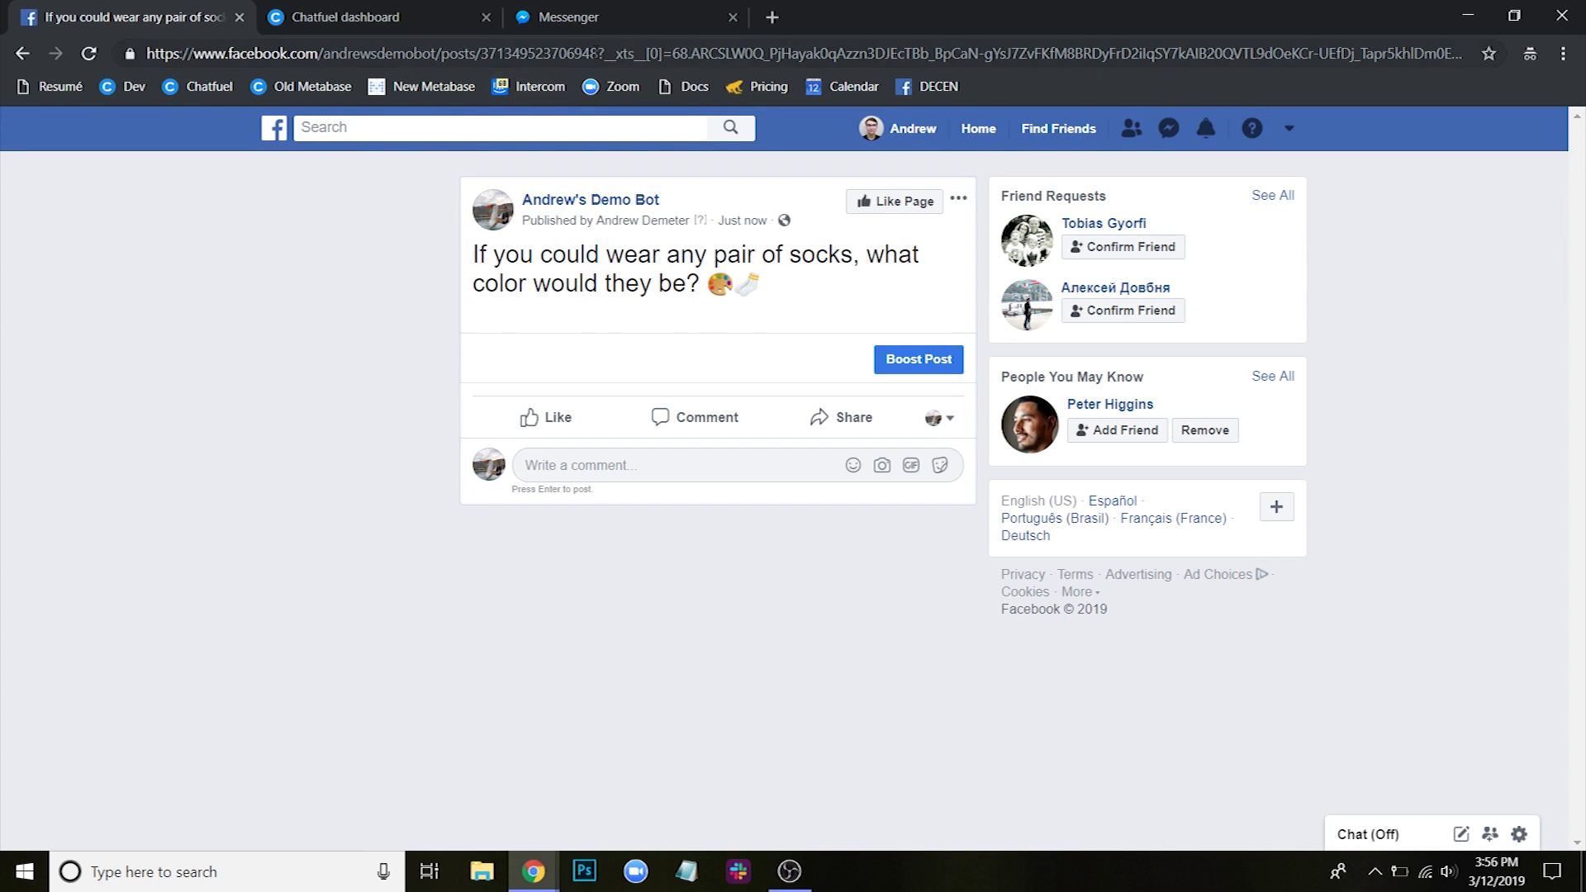
pyautogui.moveTo(596, 52); pyautogui.dragTo(114, 70)
pyautogui.hotkey('ctrl', 'c')
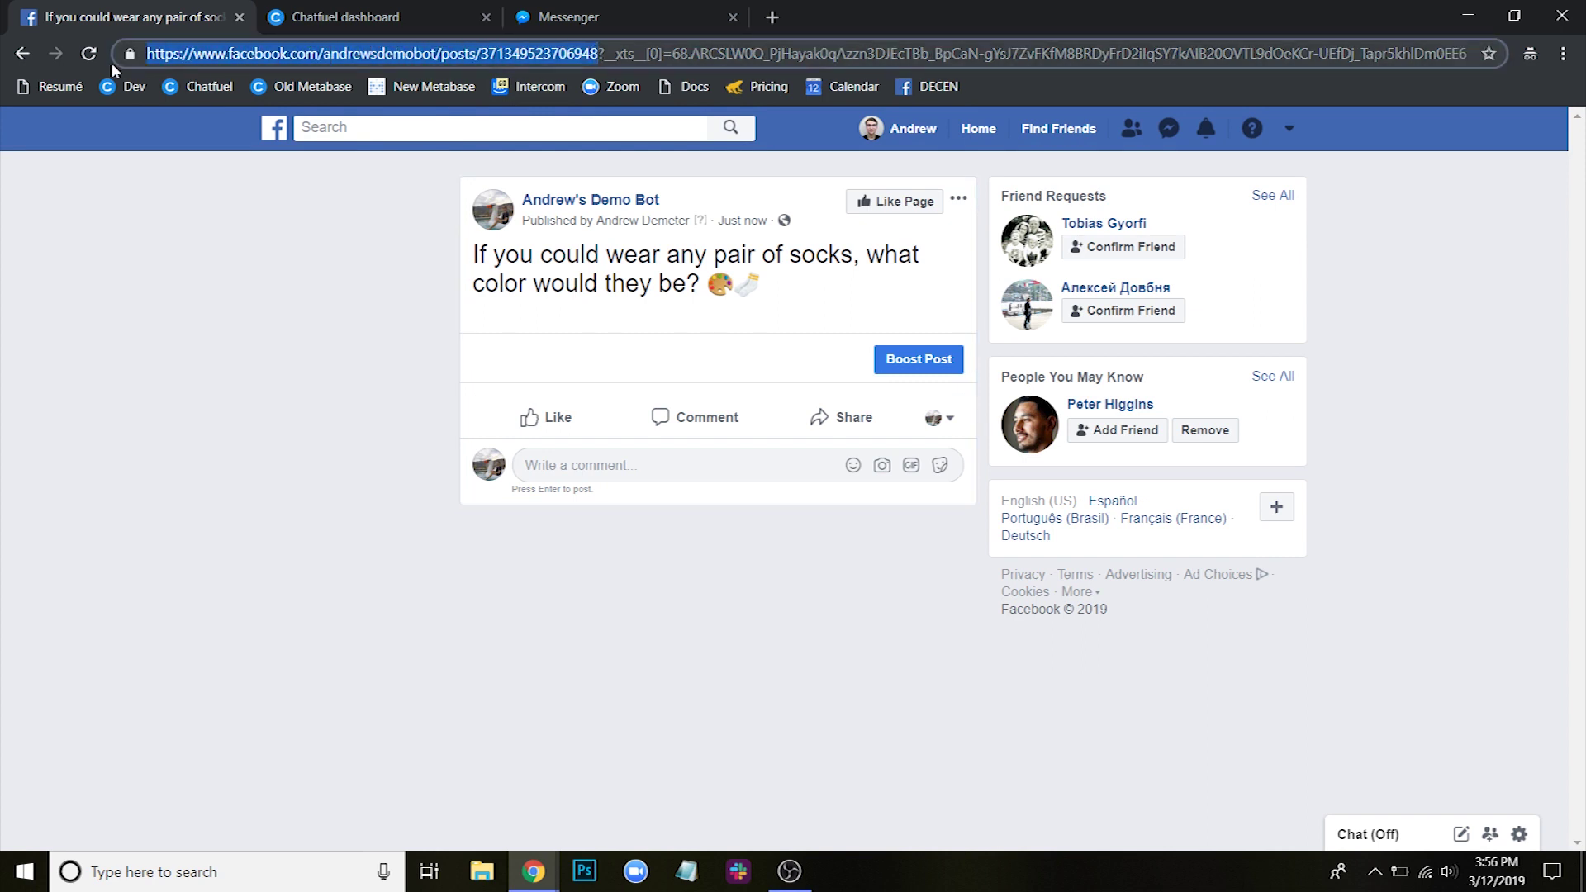
pyautogui.click(343, 14)
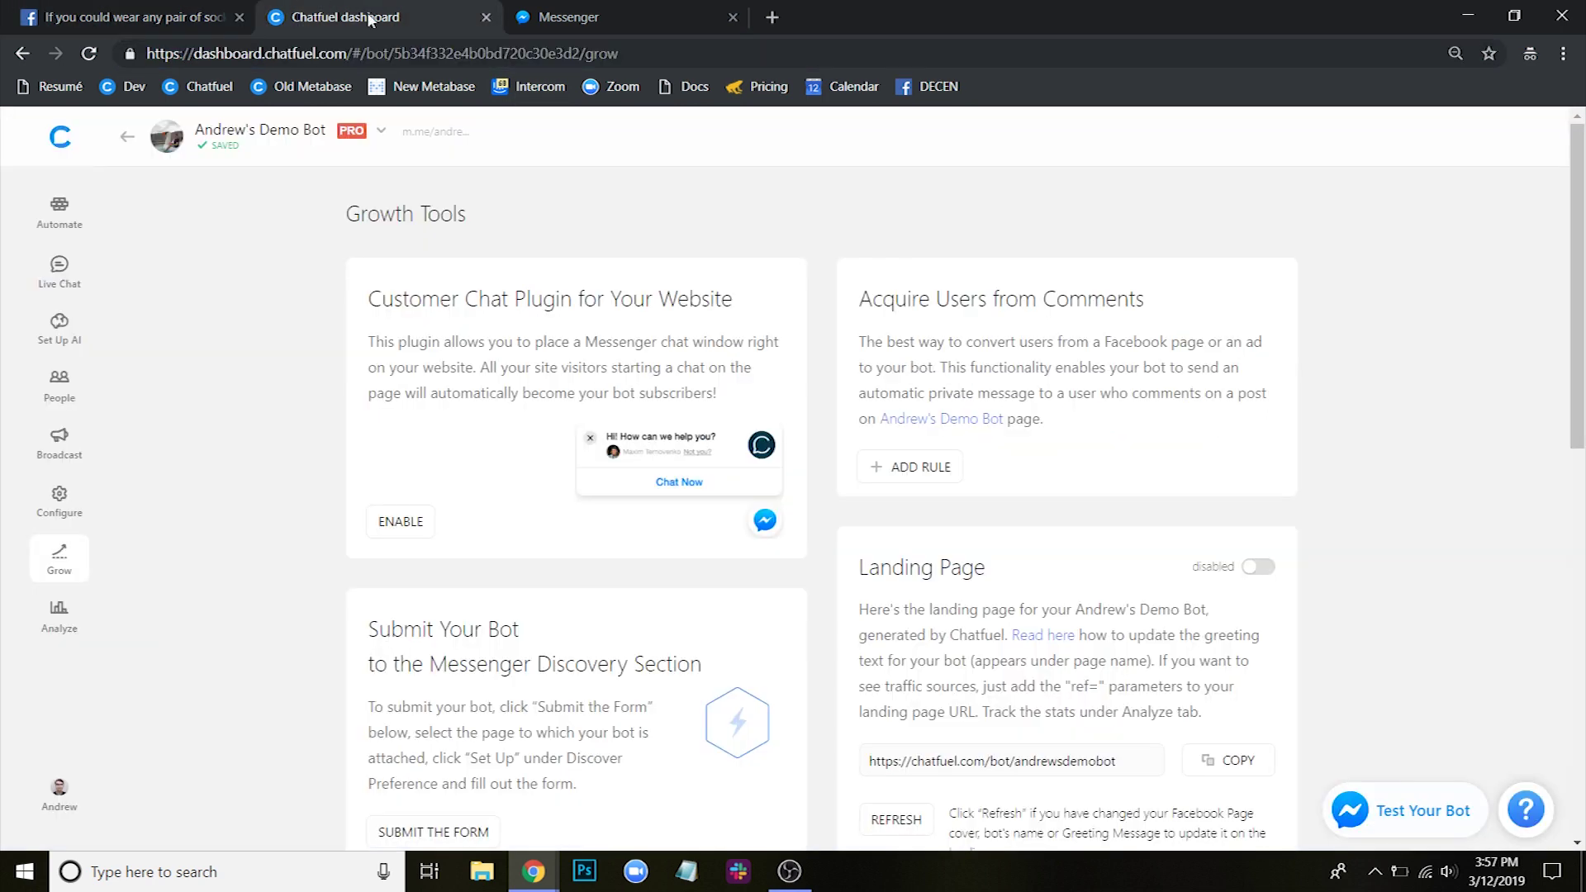
# Add a new comment autoreply rule named 'Blue Socks'
pyautogui.press('F11')
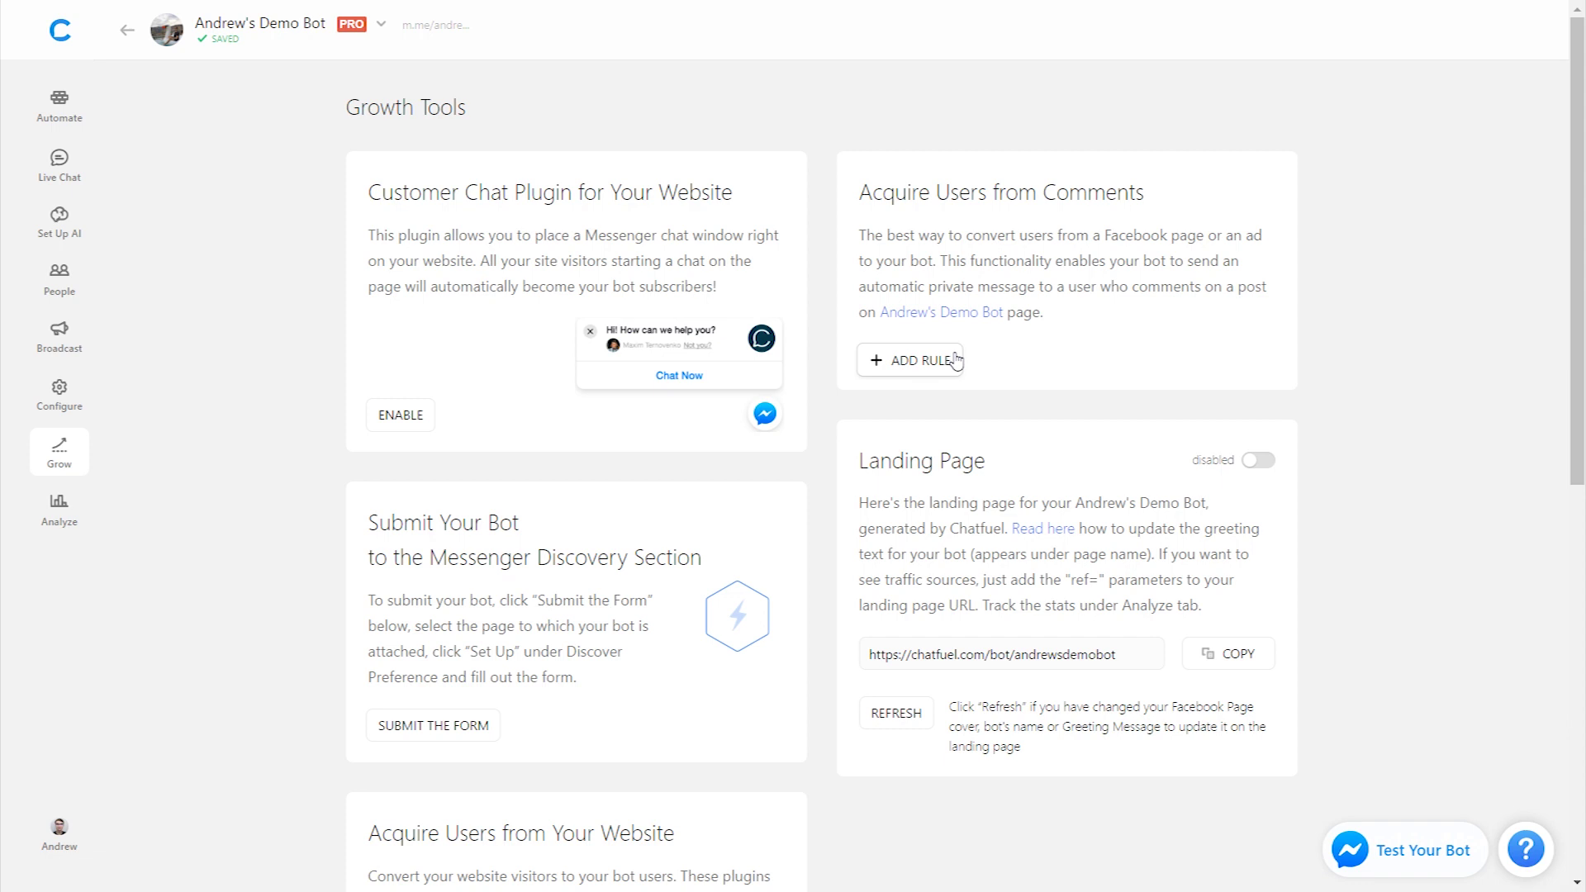
pyautogui.click(877, 363)
pyautogui.hotkey('ctrl', 'a')
pyautogui.write('Blue Socks')
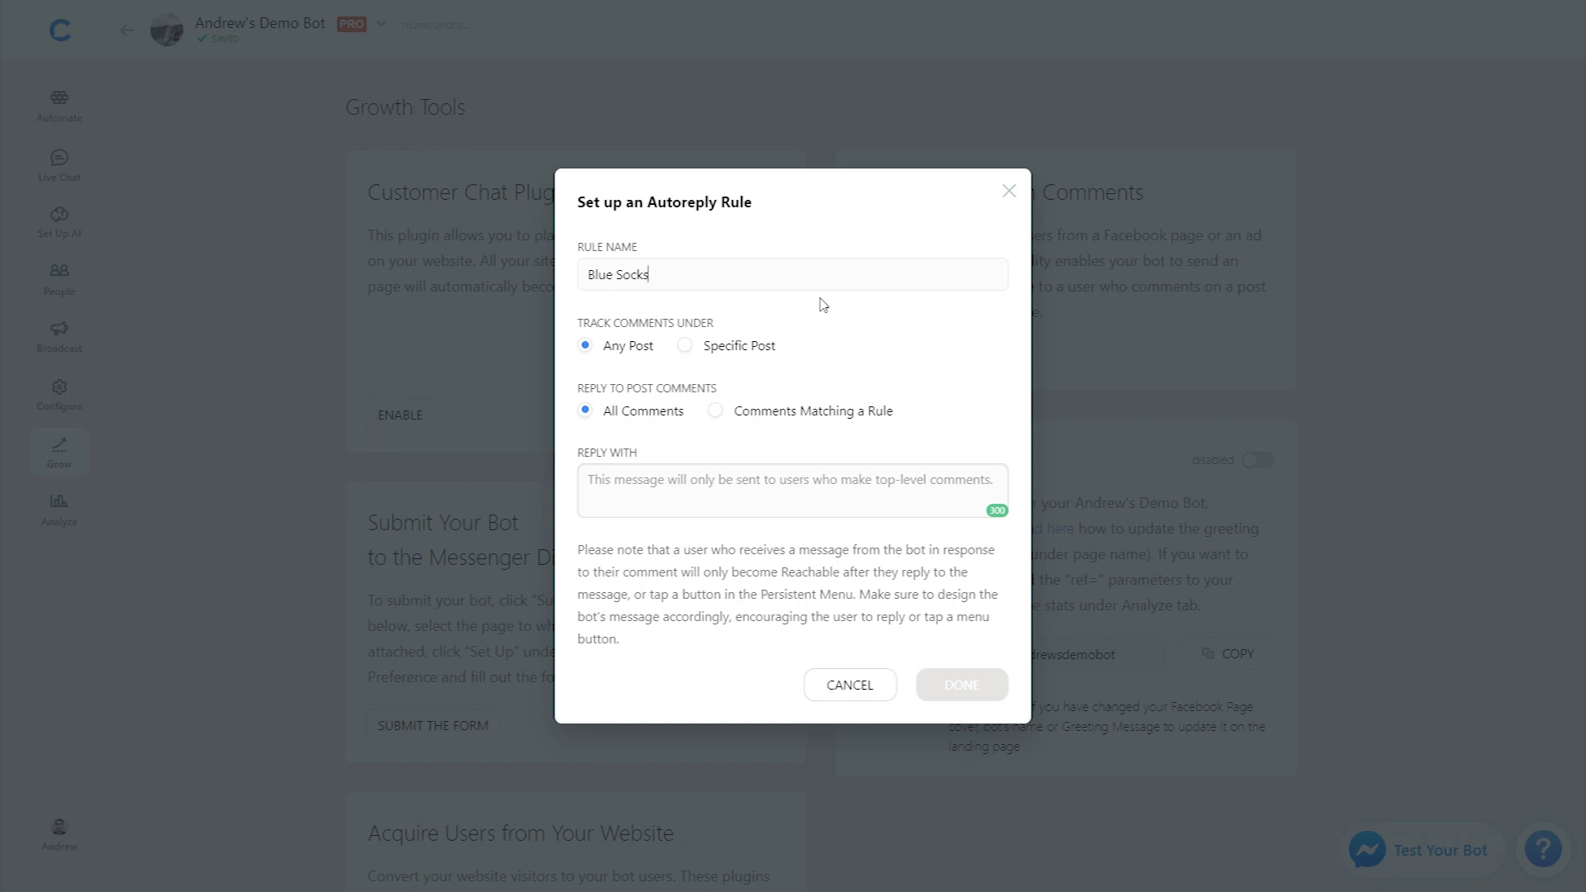
# Target the rule at the socks post's link and reply only to matching comments
pyautogui.click(705, 347)
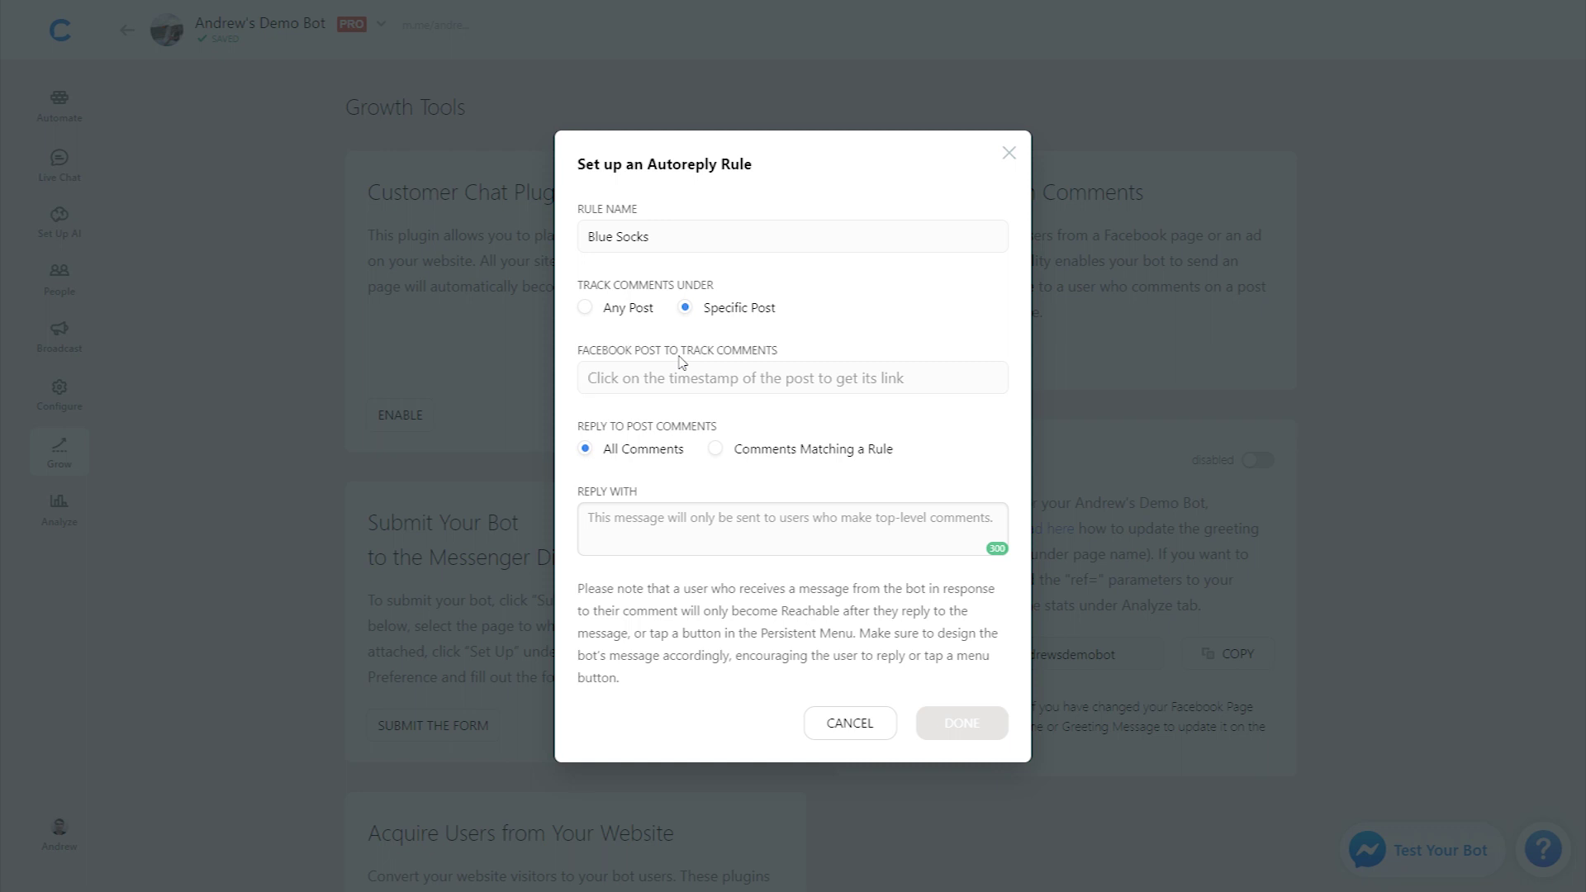
pyautogui.hotkey('ctrl', 'v')
pyautogui.click(735, 414)
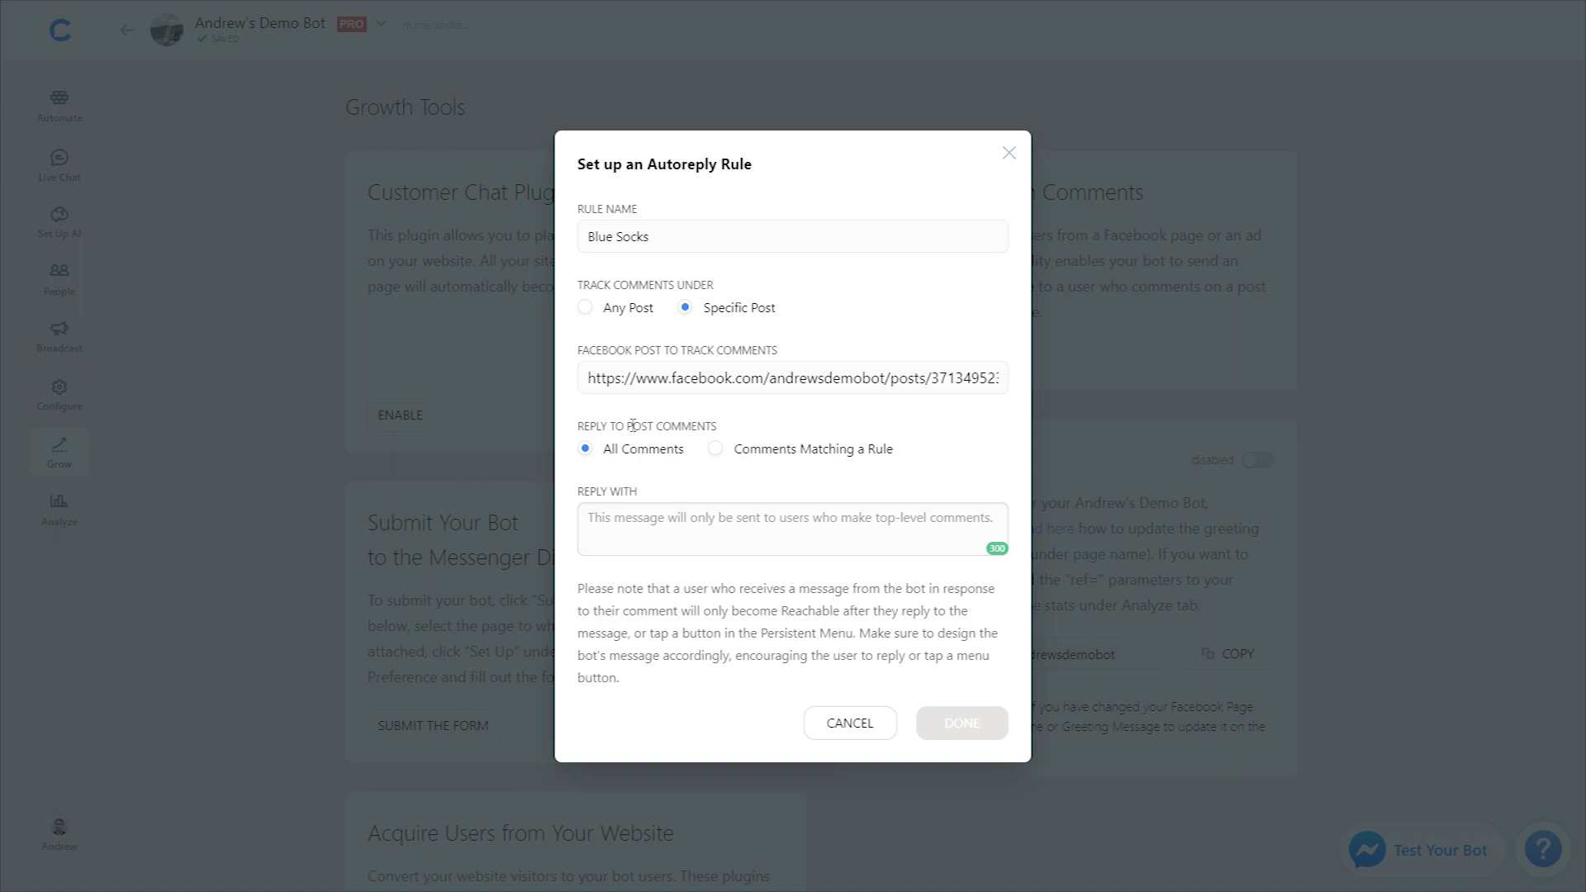
pyautogui.click(768, 452)
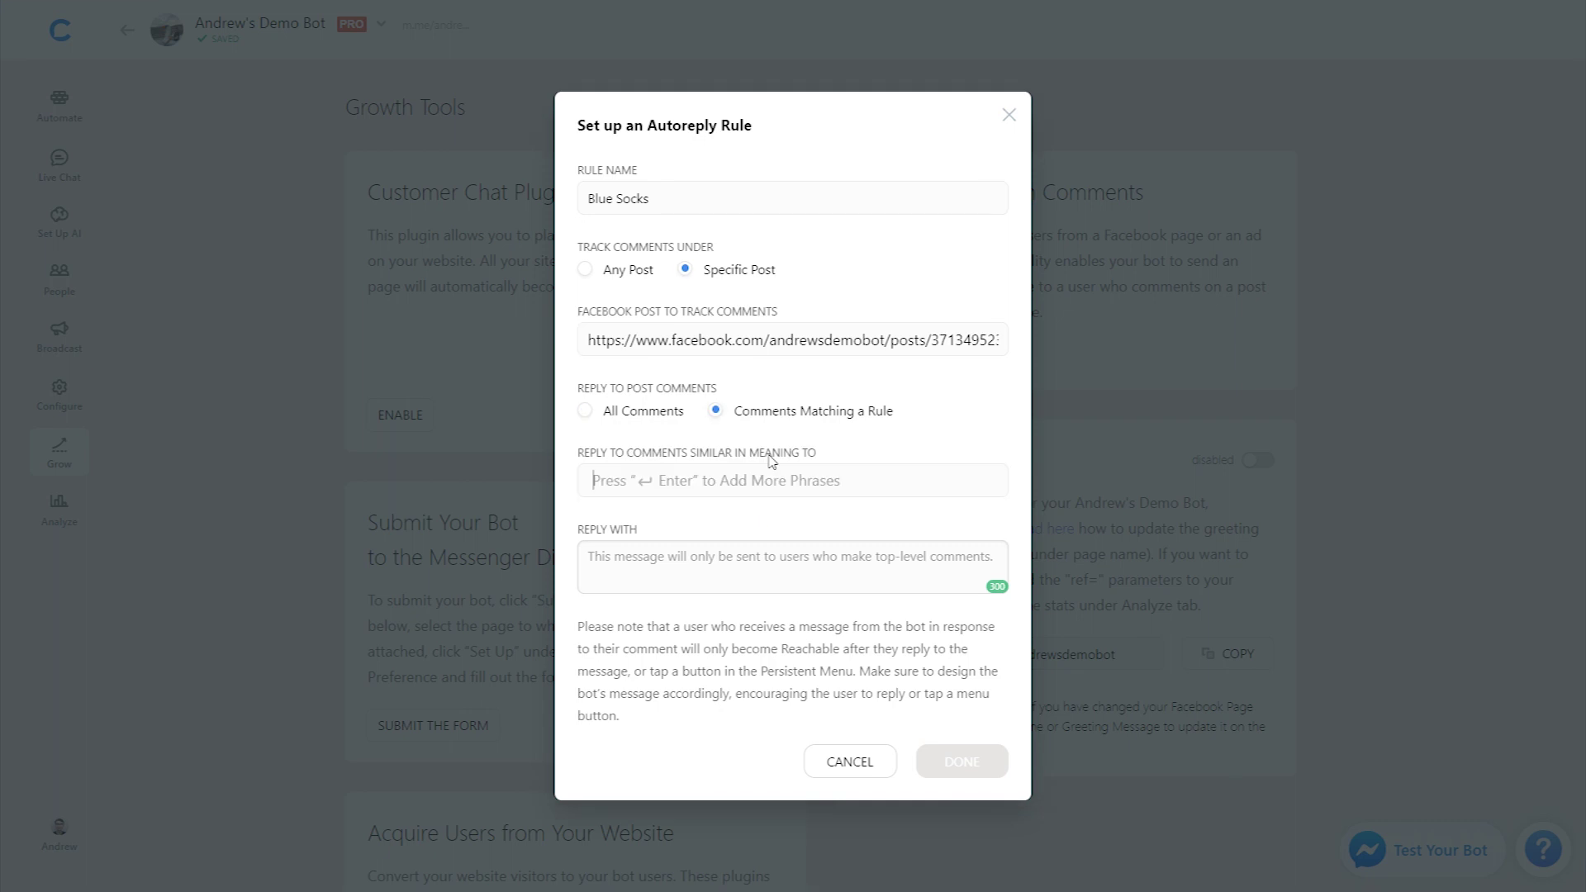
# Match 'blue' and 'navy' comments, replying 'Type "blue" to confirm your giveaway entry!'
pyautogui.write('blue')
pyautogui.press('Return')
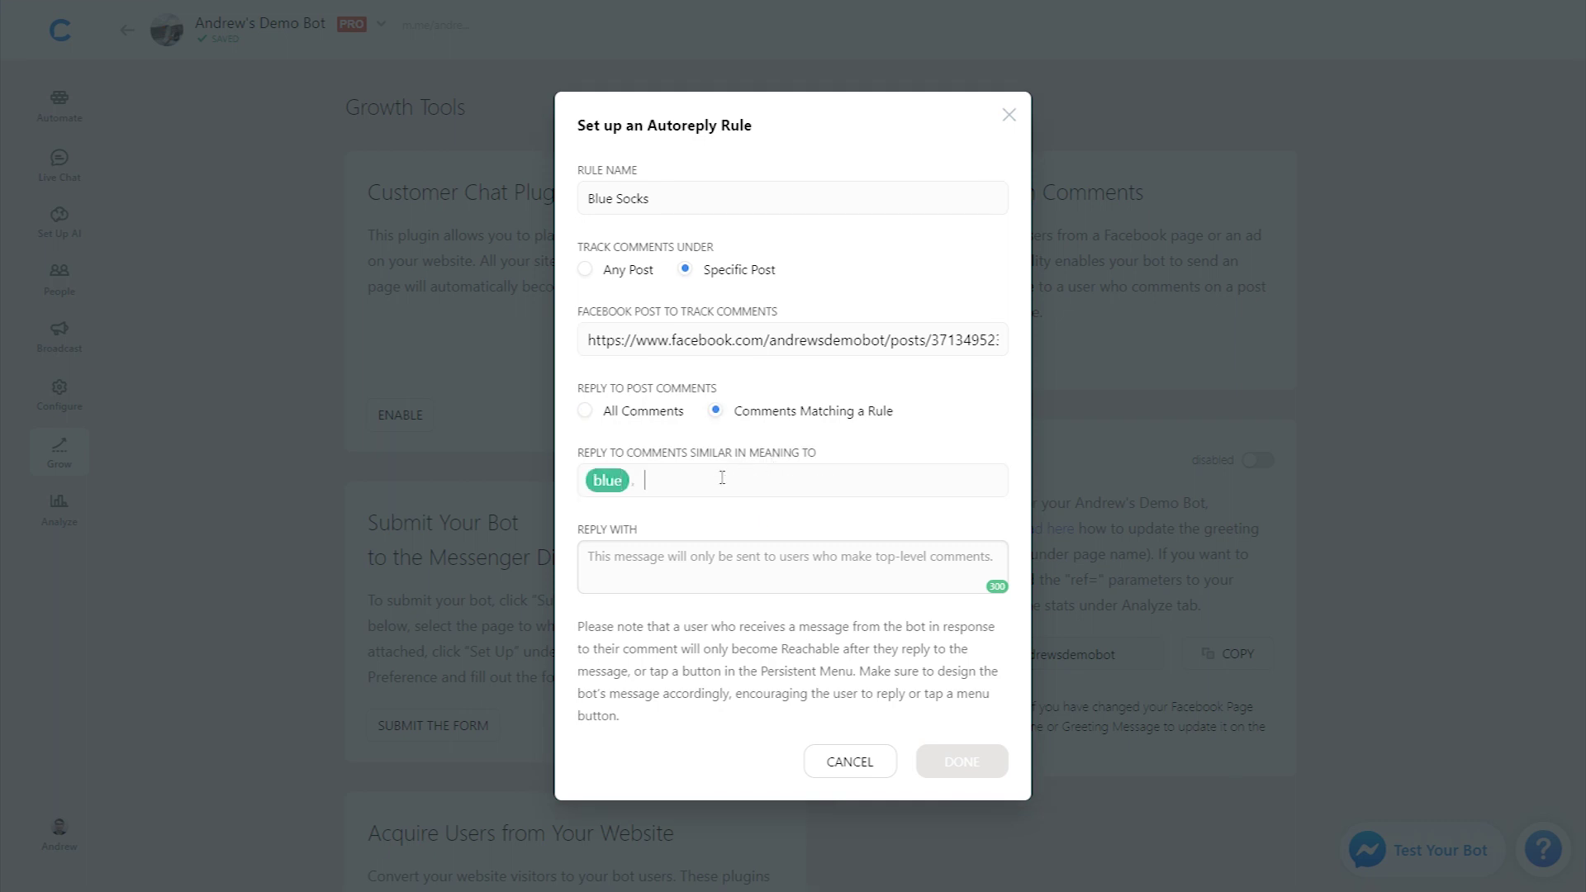
pyautogui.write('navy')
pyautogui.press('Return')
pyautogui.click(711, 548)
pyautogui.write('Type "')
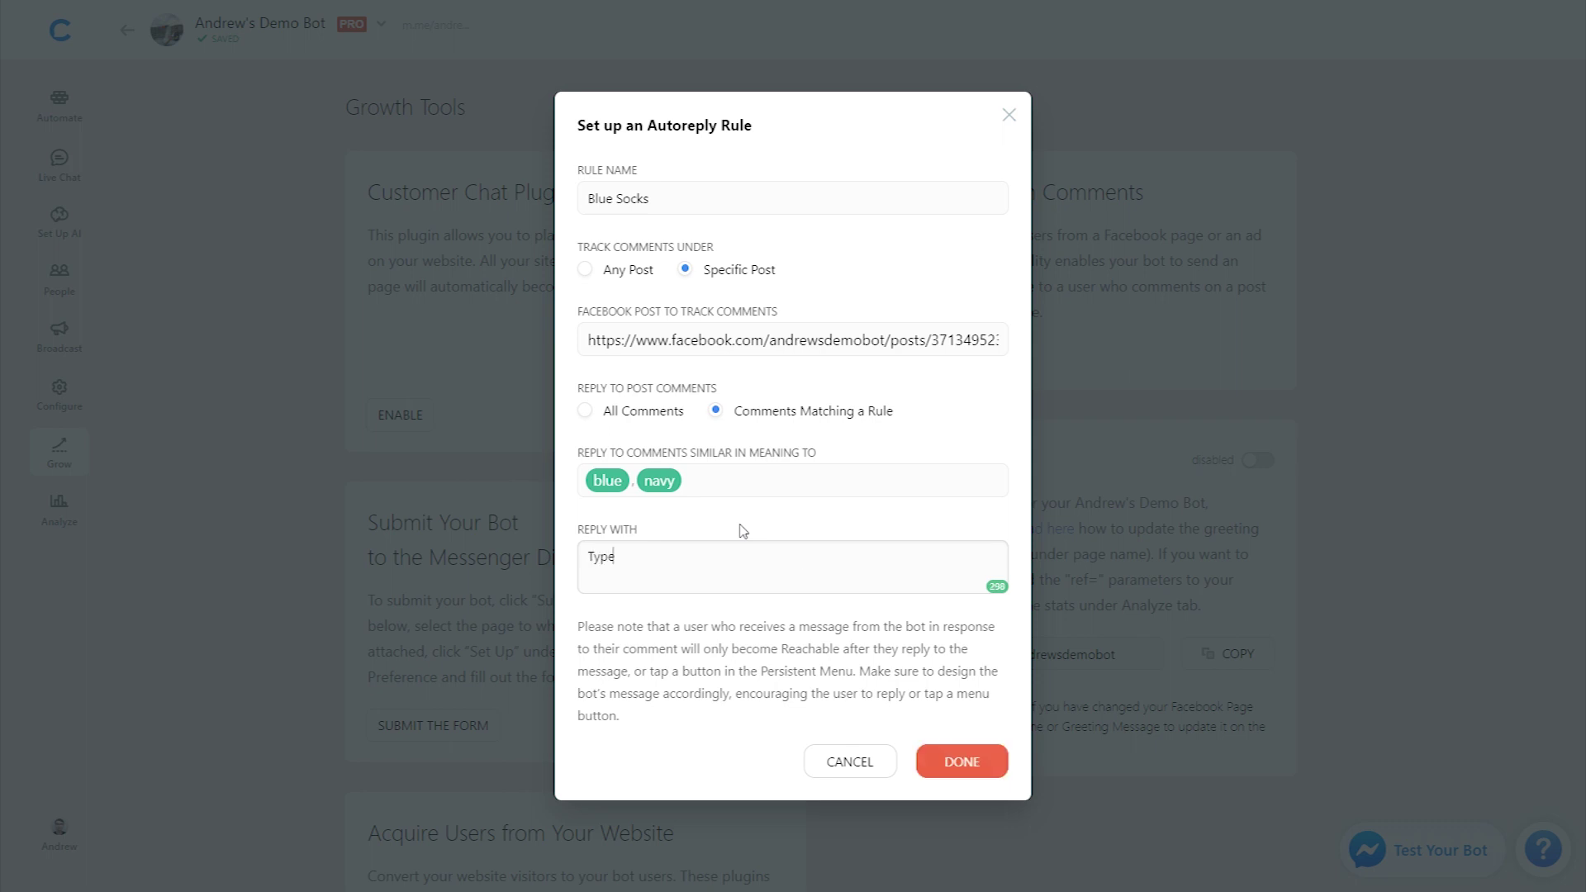
pyautogui.write('blue" to confirm your giveaway entry!')
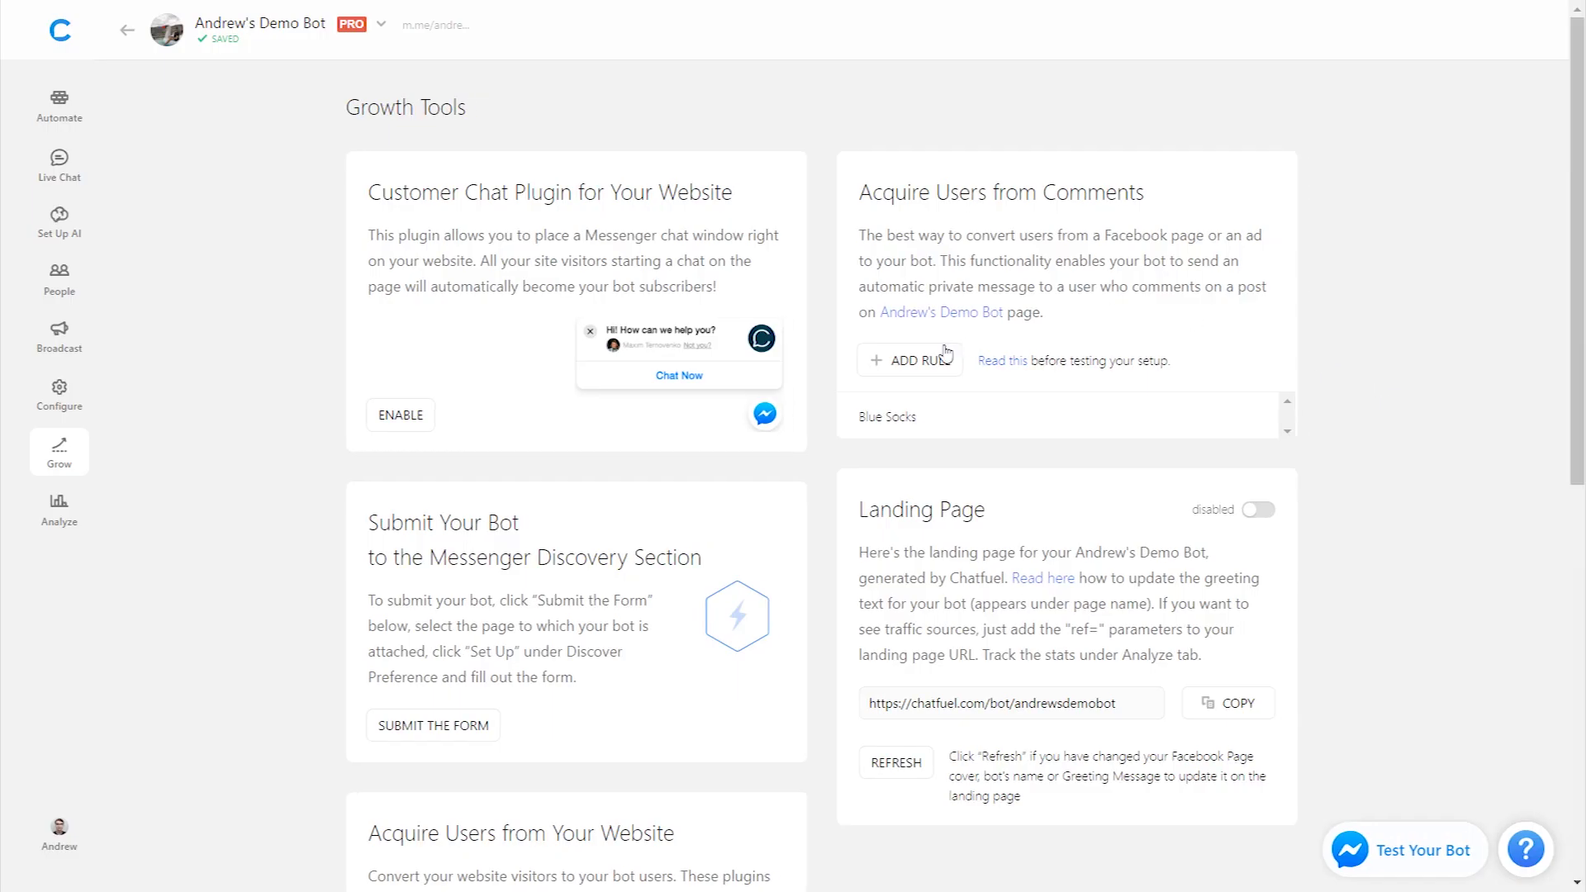
# Save Blue Socks and start a 'Red Socks' rule for matching comments on the socks post
pyautogui.click(920, 360)
pyautogui.write('Re')
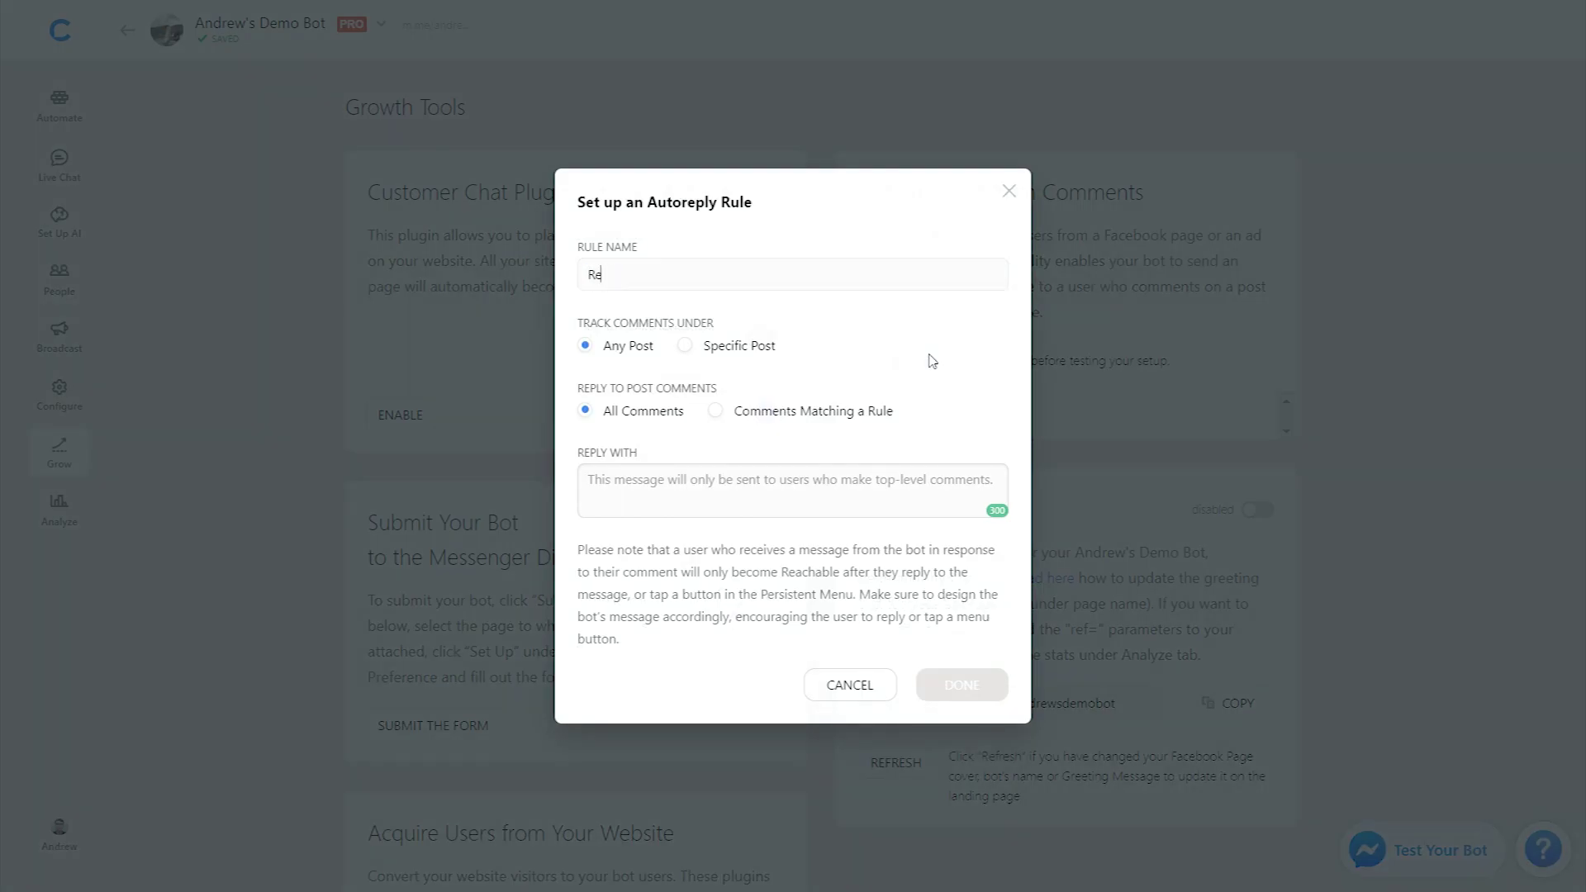
pyautogui.write('d Socks')
pyautogui.click(745, 347)
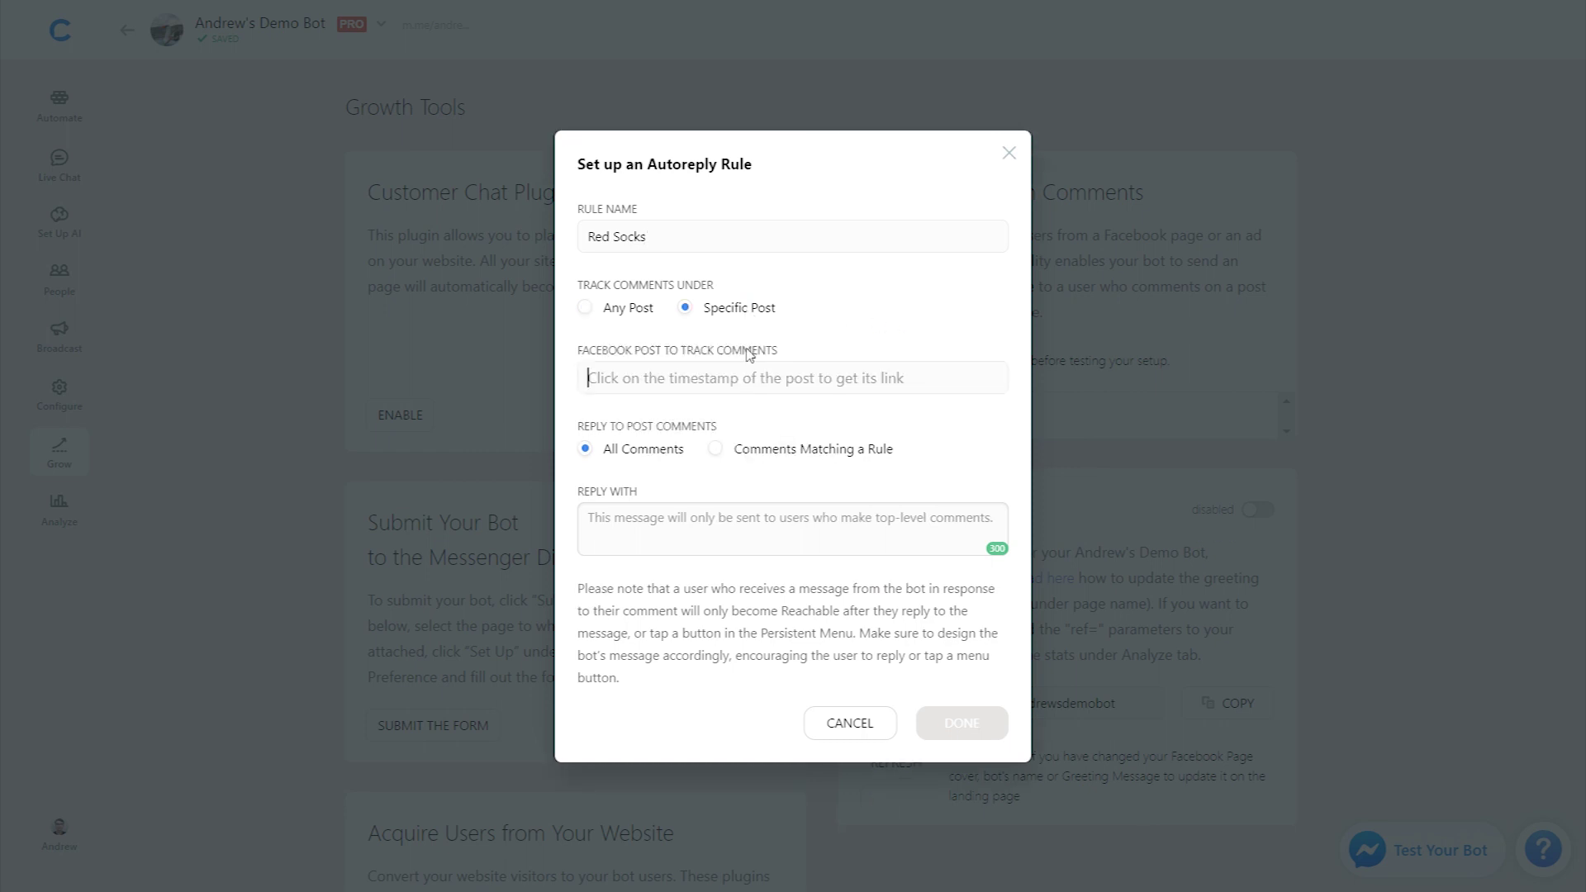
pyautogui.click(750, 376)
pyautogui.hotkey('ctrl', 'v')
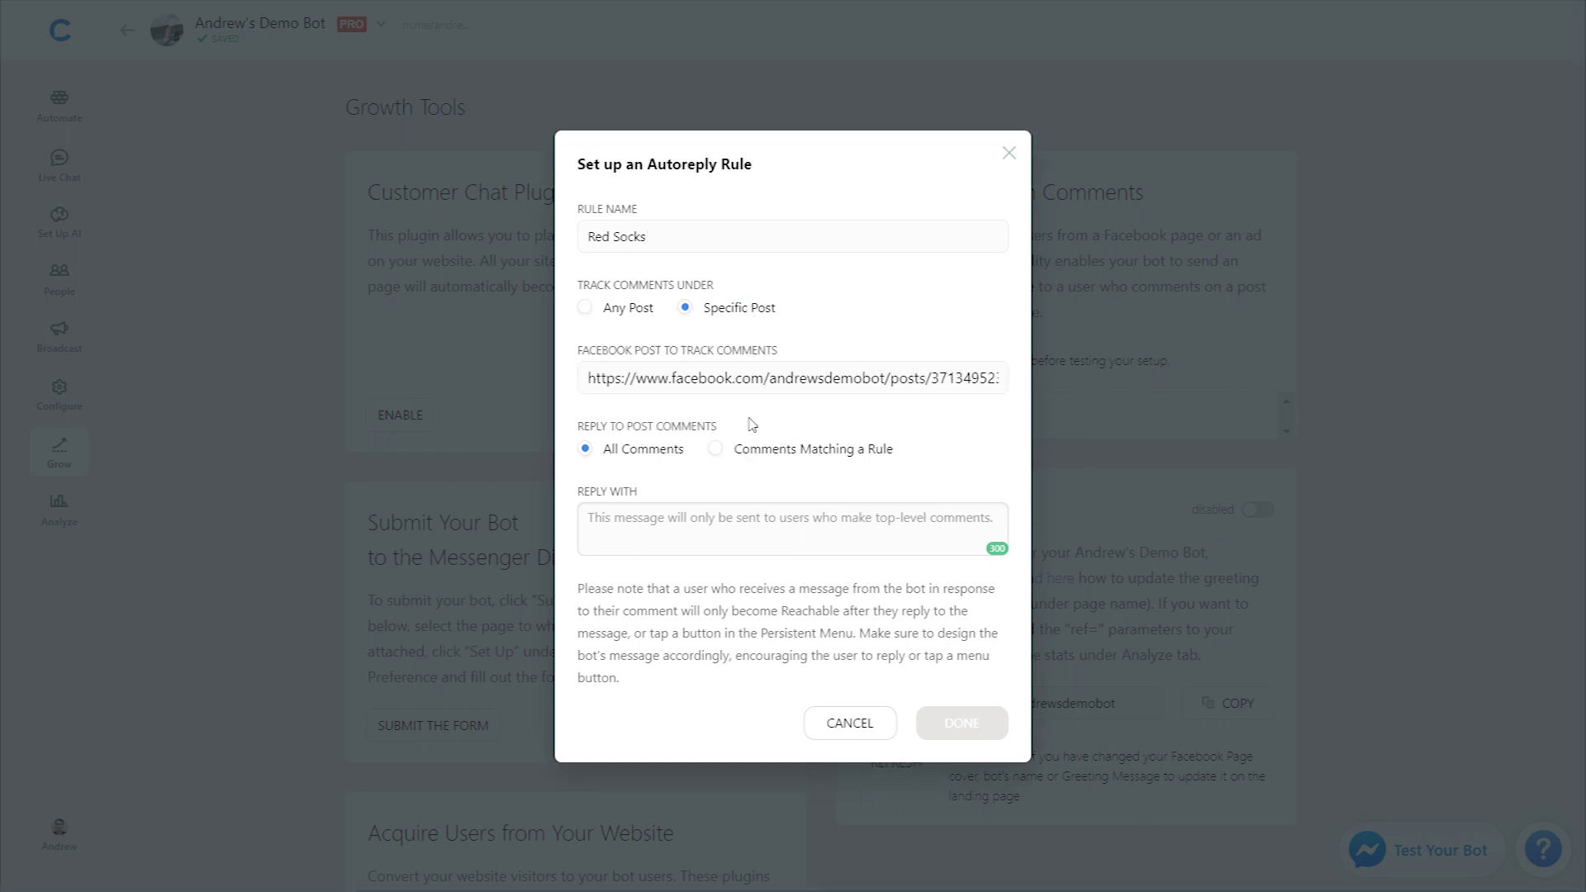
pyautogui.click(741, 450)
# Match 'red' and 'maroon', reply 'Type "red" to confirm your giveaway entry.', and save
pyautogui.write('red')
pyautogui.press('Return')
pyautogui.write('maroon')
pyautogui.press('Return')
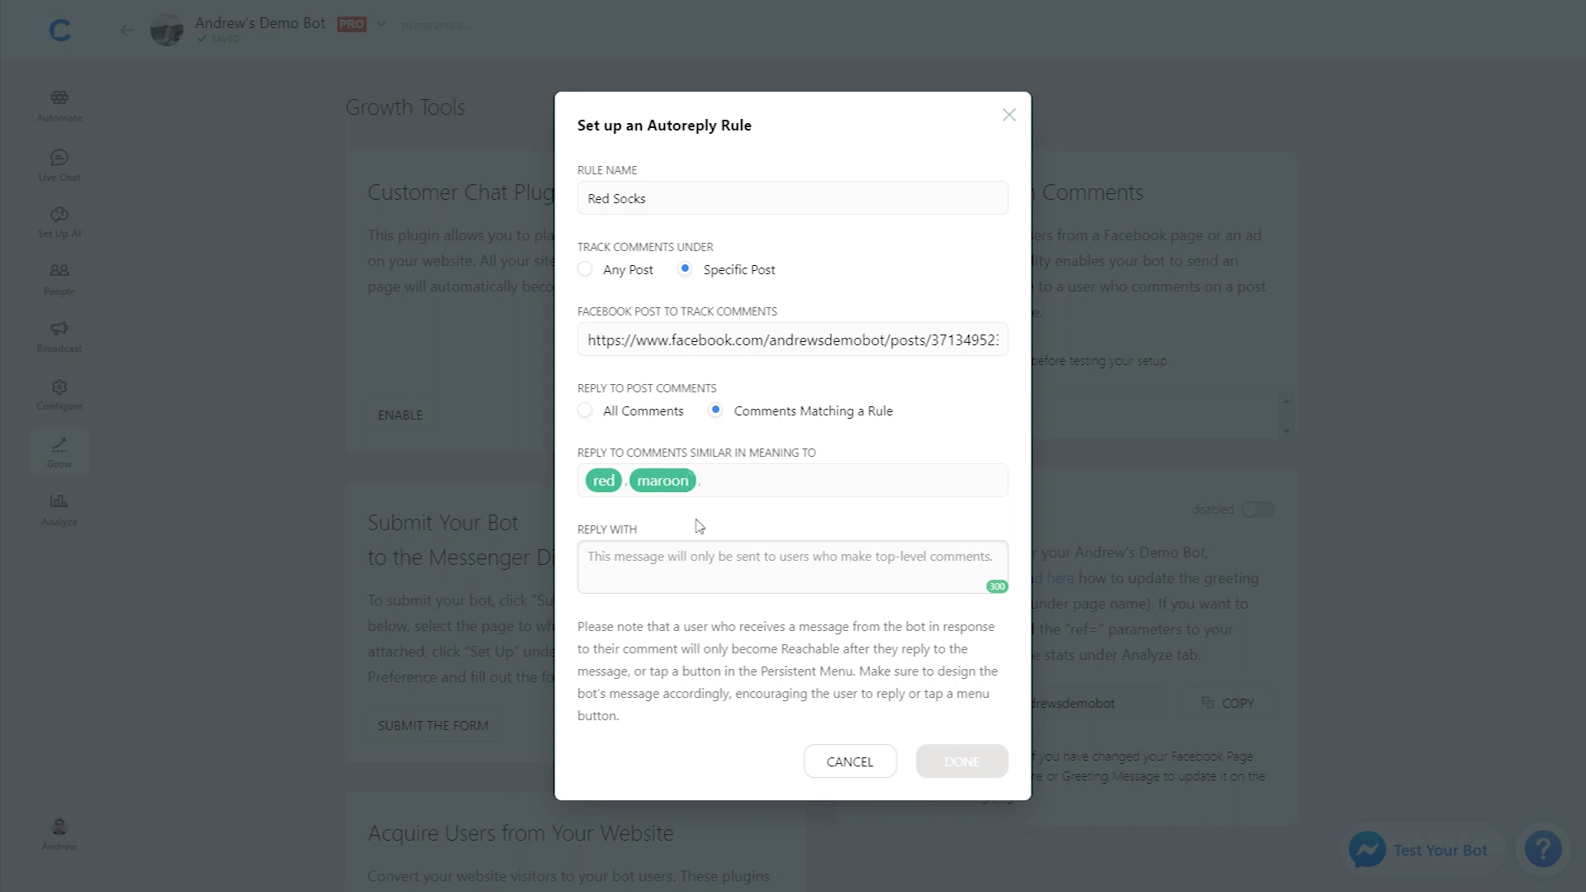
pyautogui.click(708, 550)
pyautogui.write('Type "red" to confirm your giveaway entry.')
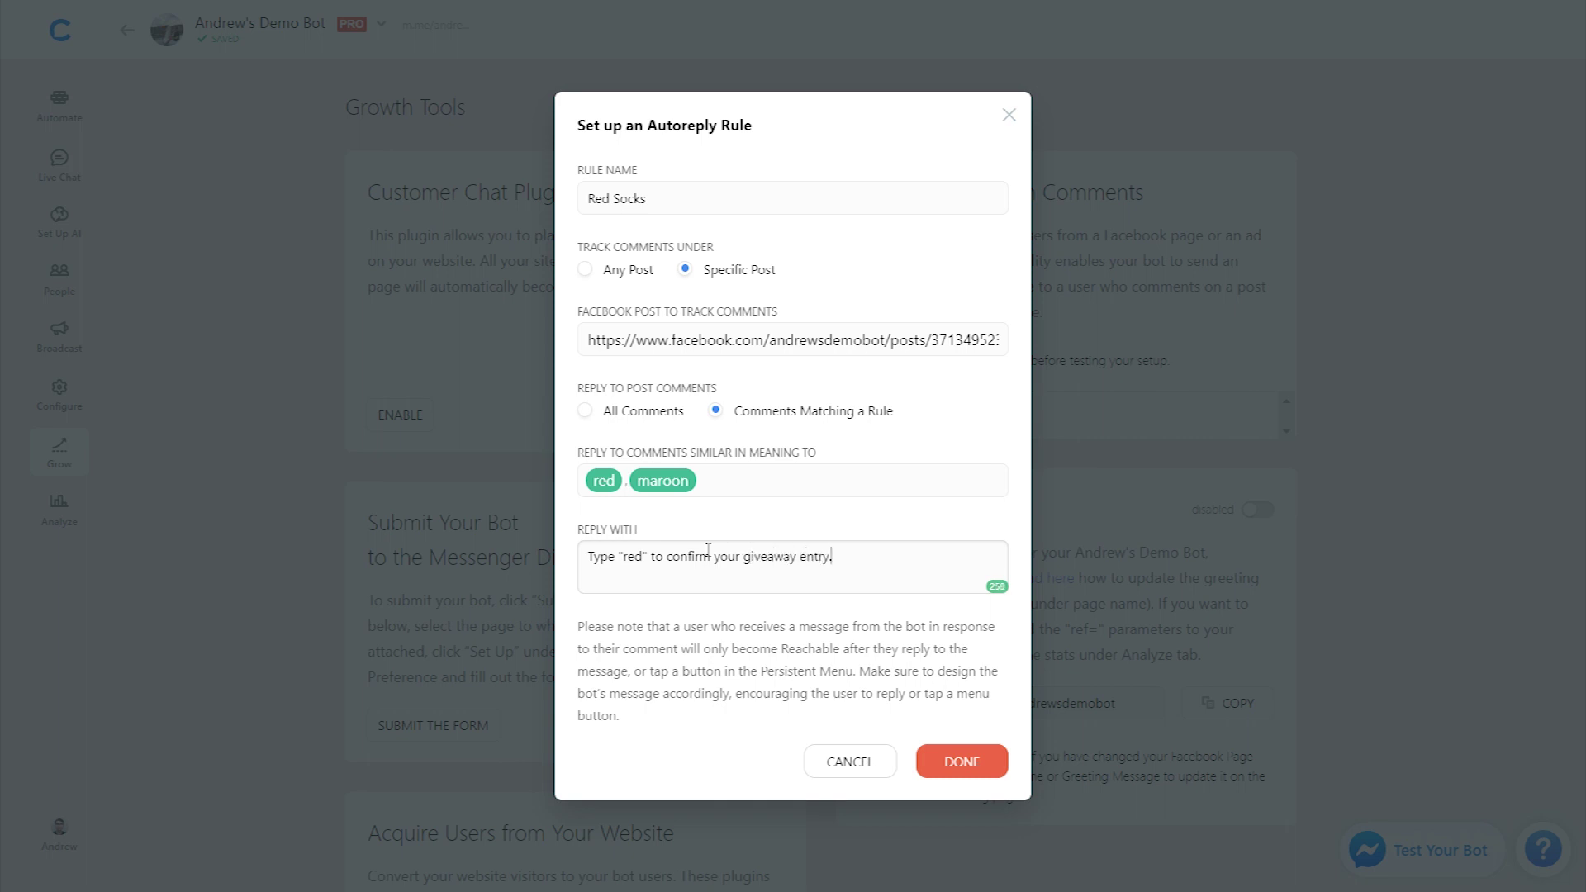
pyautogui.click(962, 755)
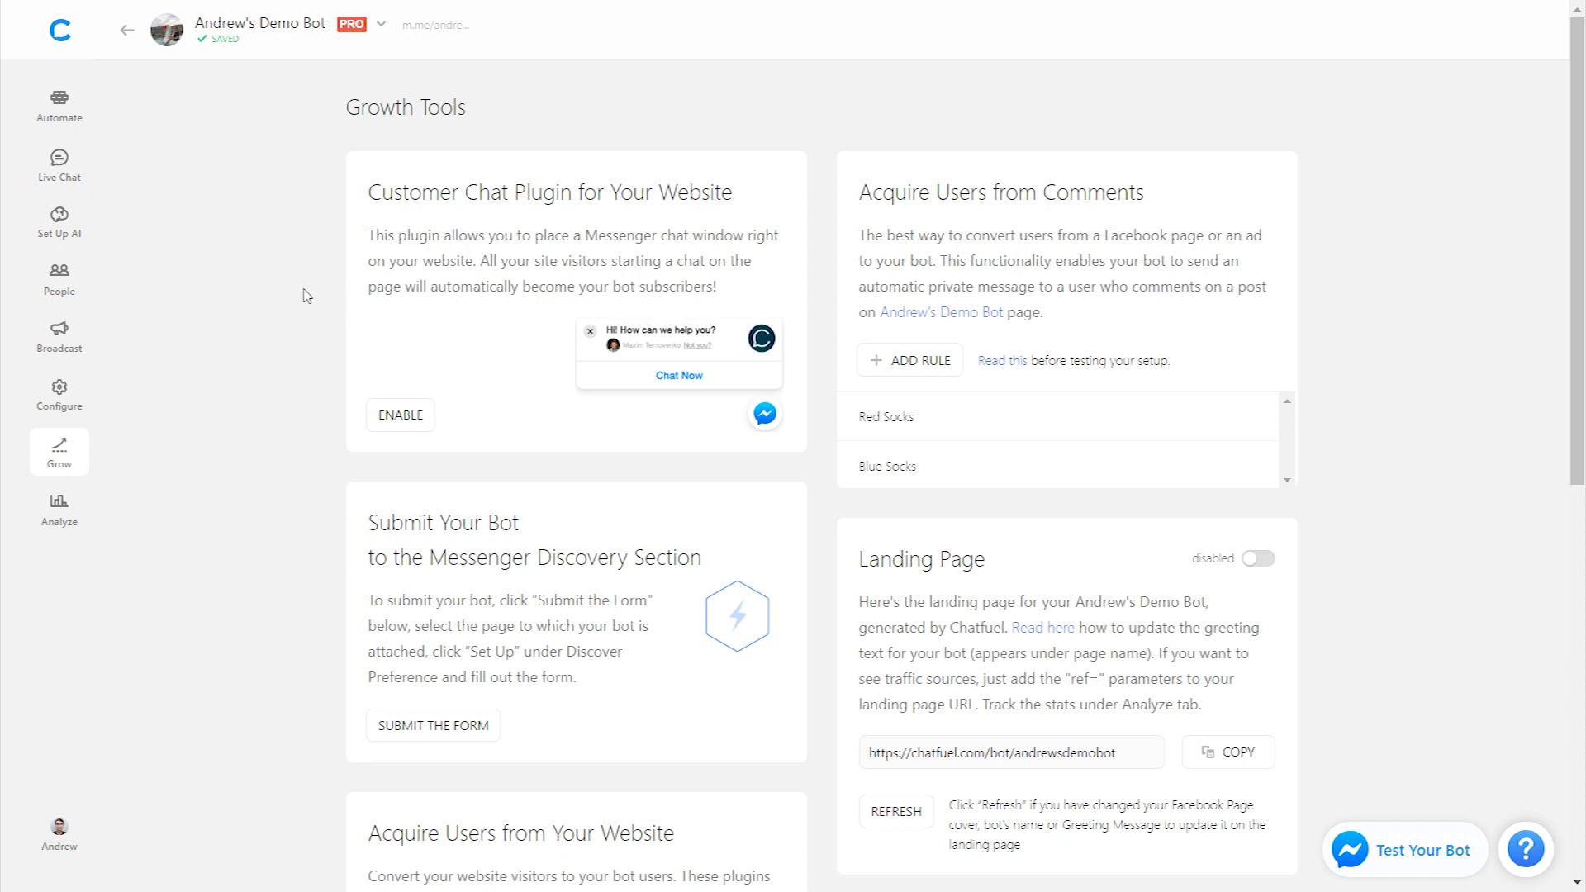
# Add two AI keyword rules with the phrases 'red' and 'blue'
pyautogui.click(62, 235)
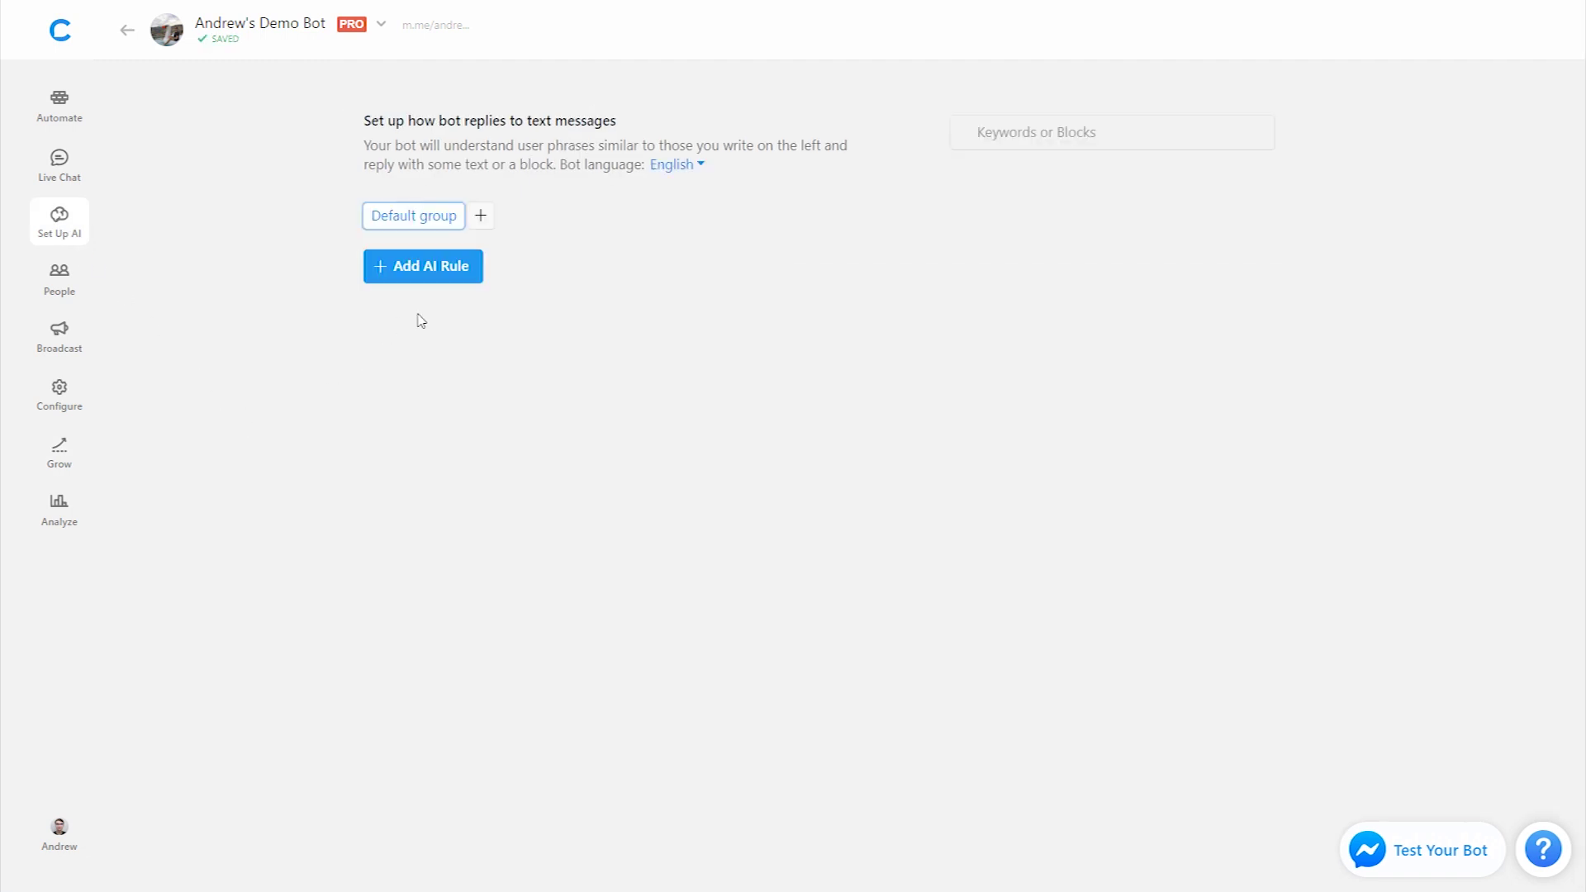
pyautogui.click(432, 272)
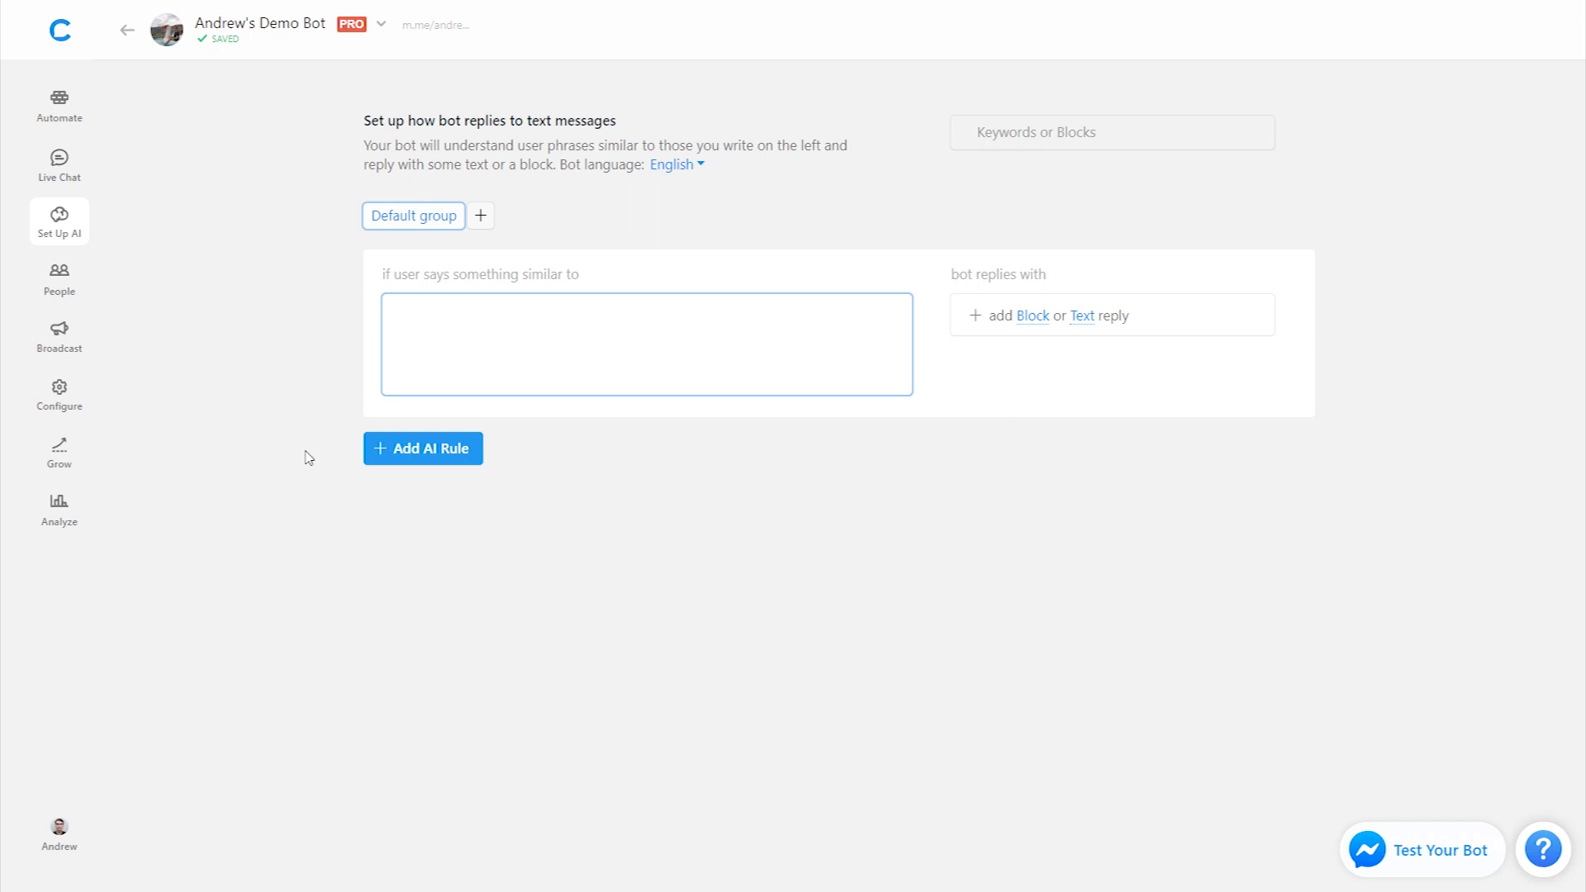
pyautogui.write('red')
pyautogui.click(459, 454)
pyautogui.write('blu')
pyautogui.press('BackSpace')
pyautogui.write('ue')
# Create 'Blue Socks Giveaway' and 'Red Socks Giveaway' blocks as the blue and red replies
pyautogui.click(1037, 320)
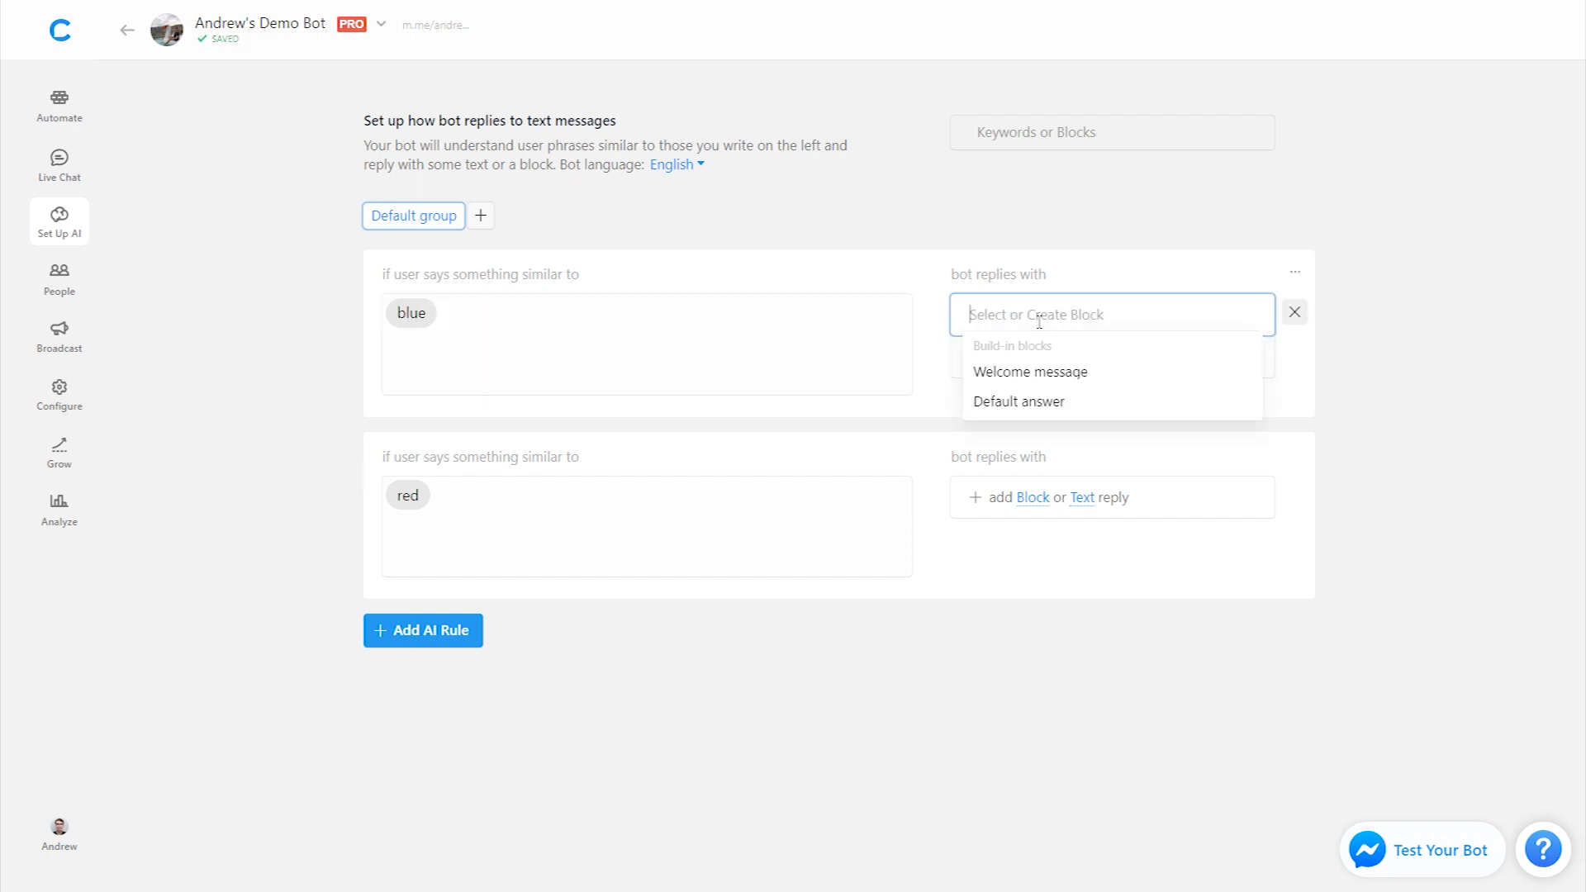
pyautogui.write('Blue Sock')
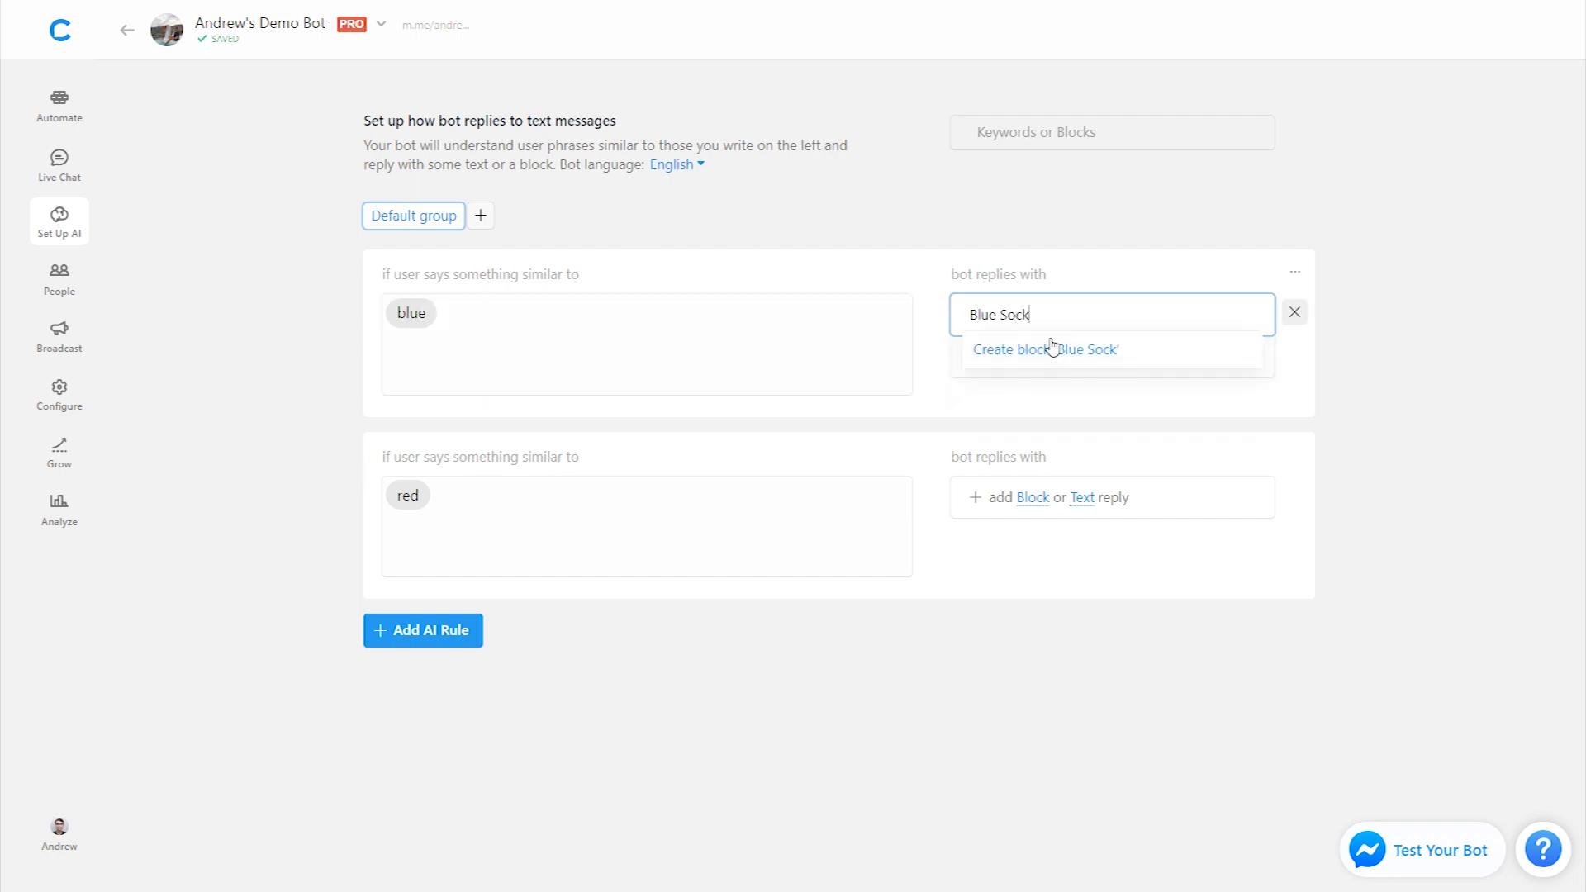
pyautogui.write('s Giveaway')
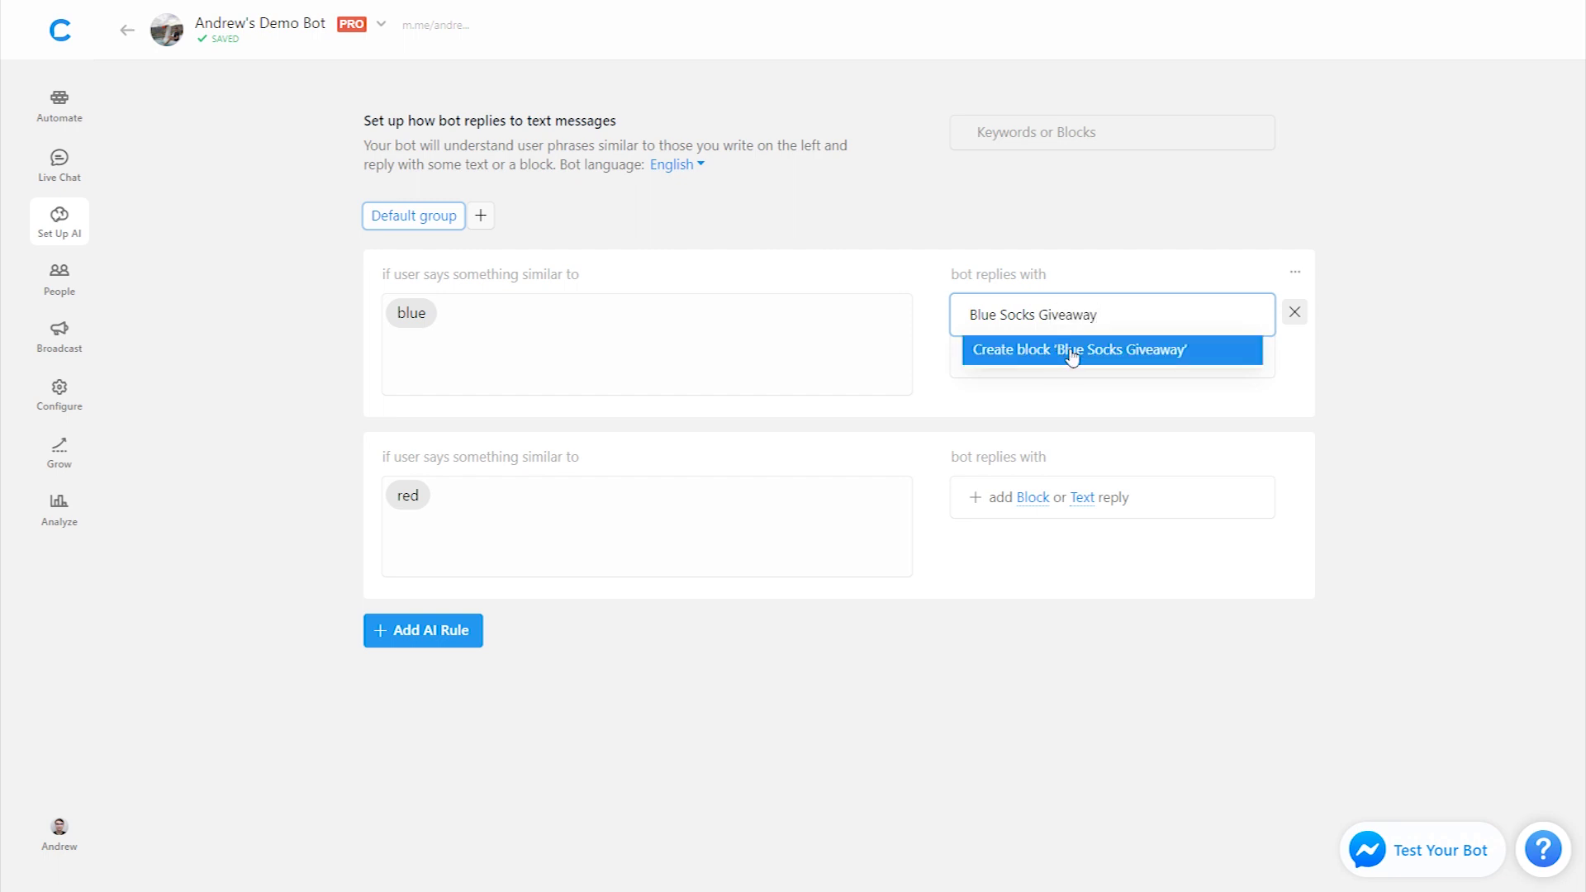
pyautogui.click(1072, 350)
pyautogui.click(1039, 499)
pyautogui.write('Red Socks Giveaway')
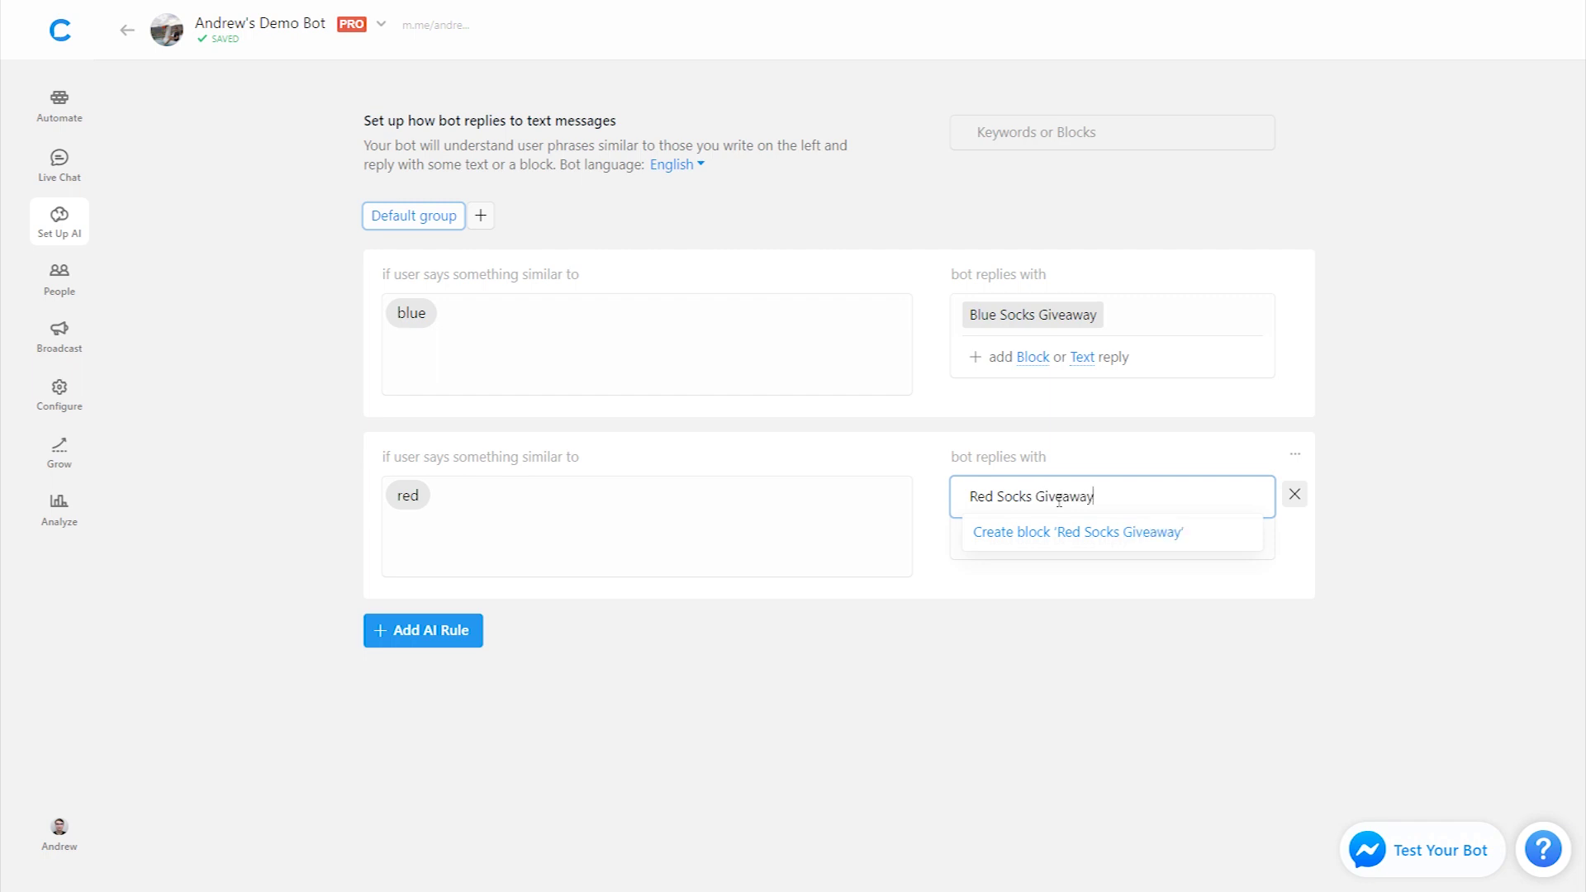
pyautogui.press('Return')
pyautogui.click(1409, 474)
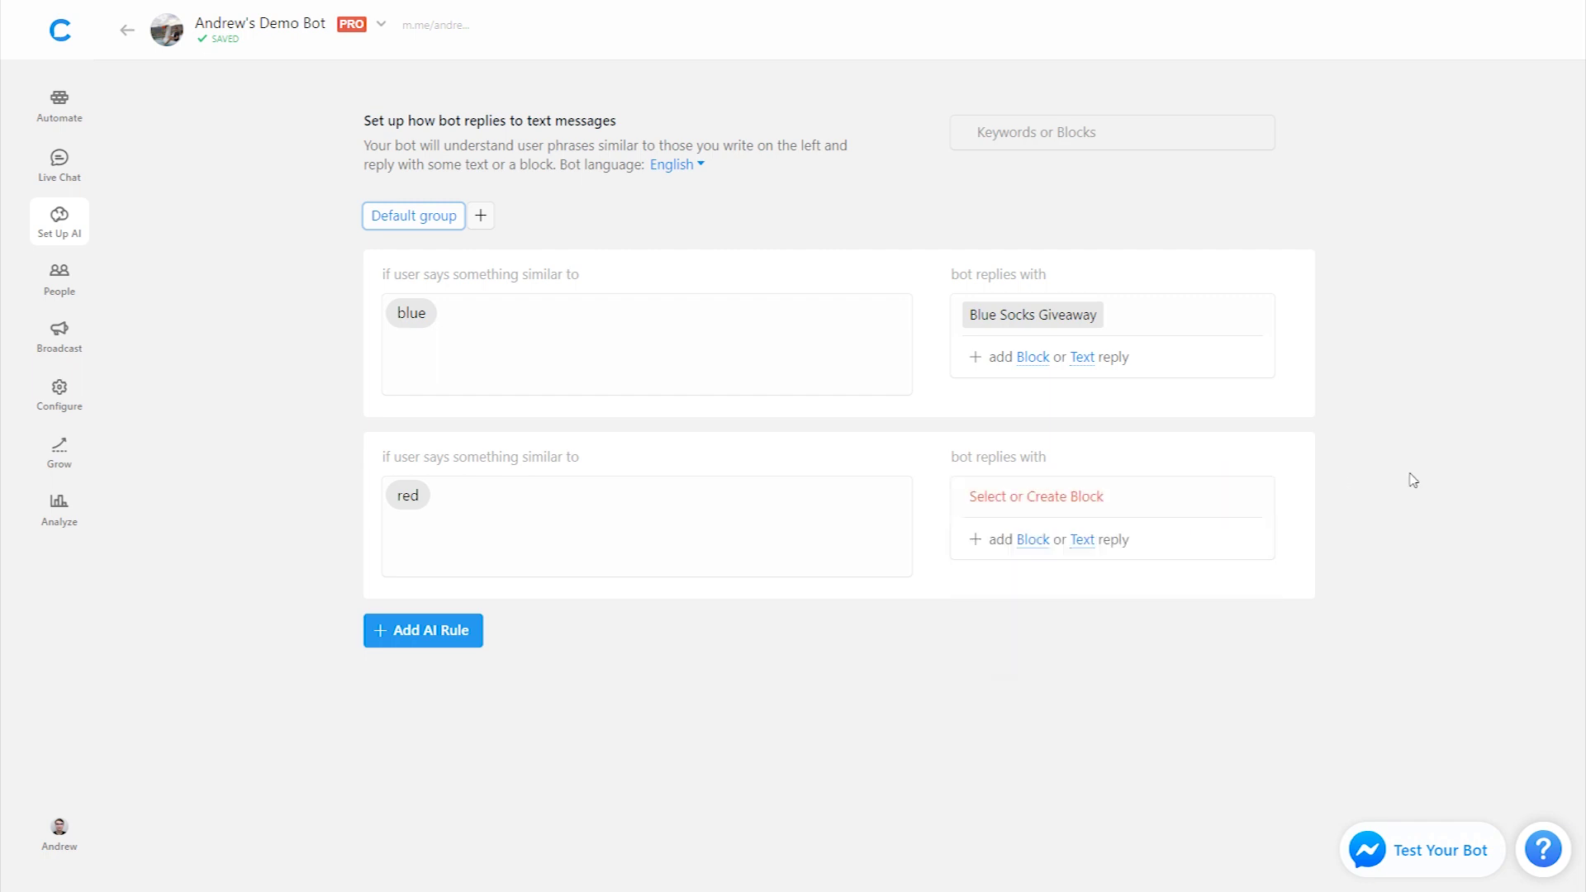
pyautogui.click(1043, 506)
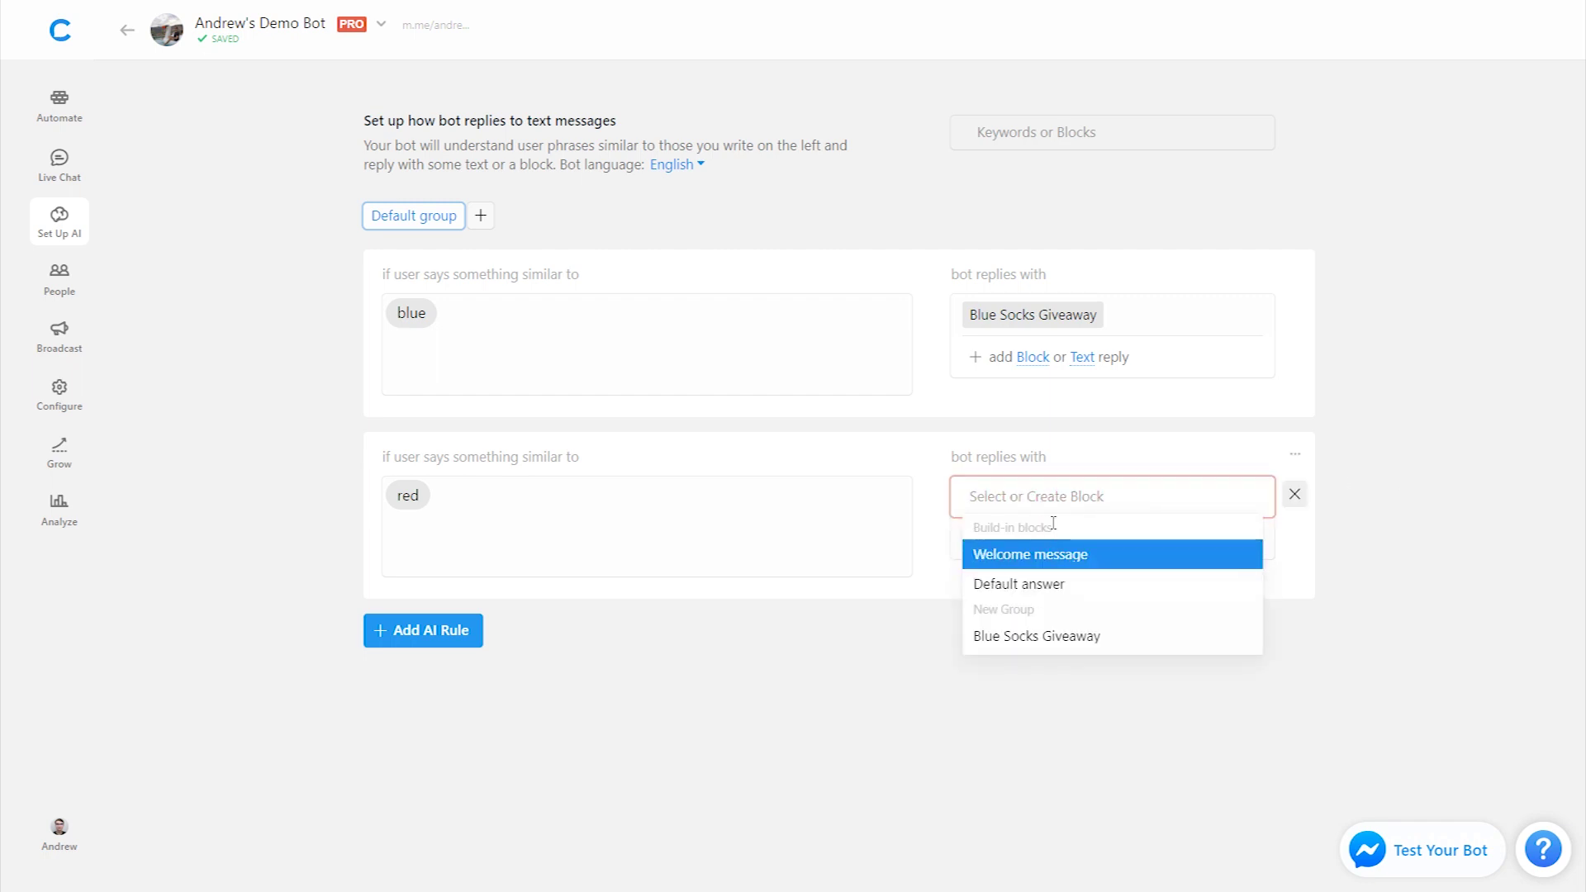
pyautogui.write('Red Socks Giveaway')
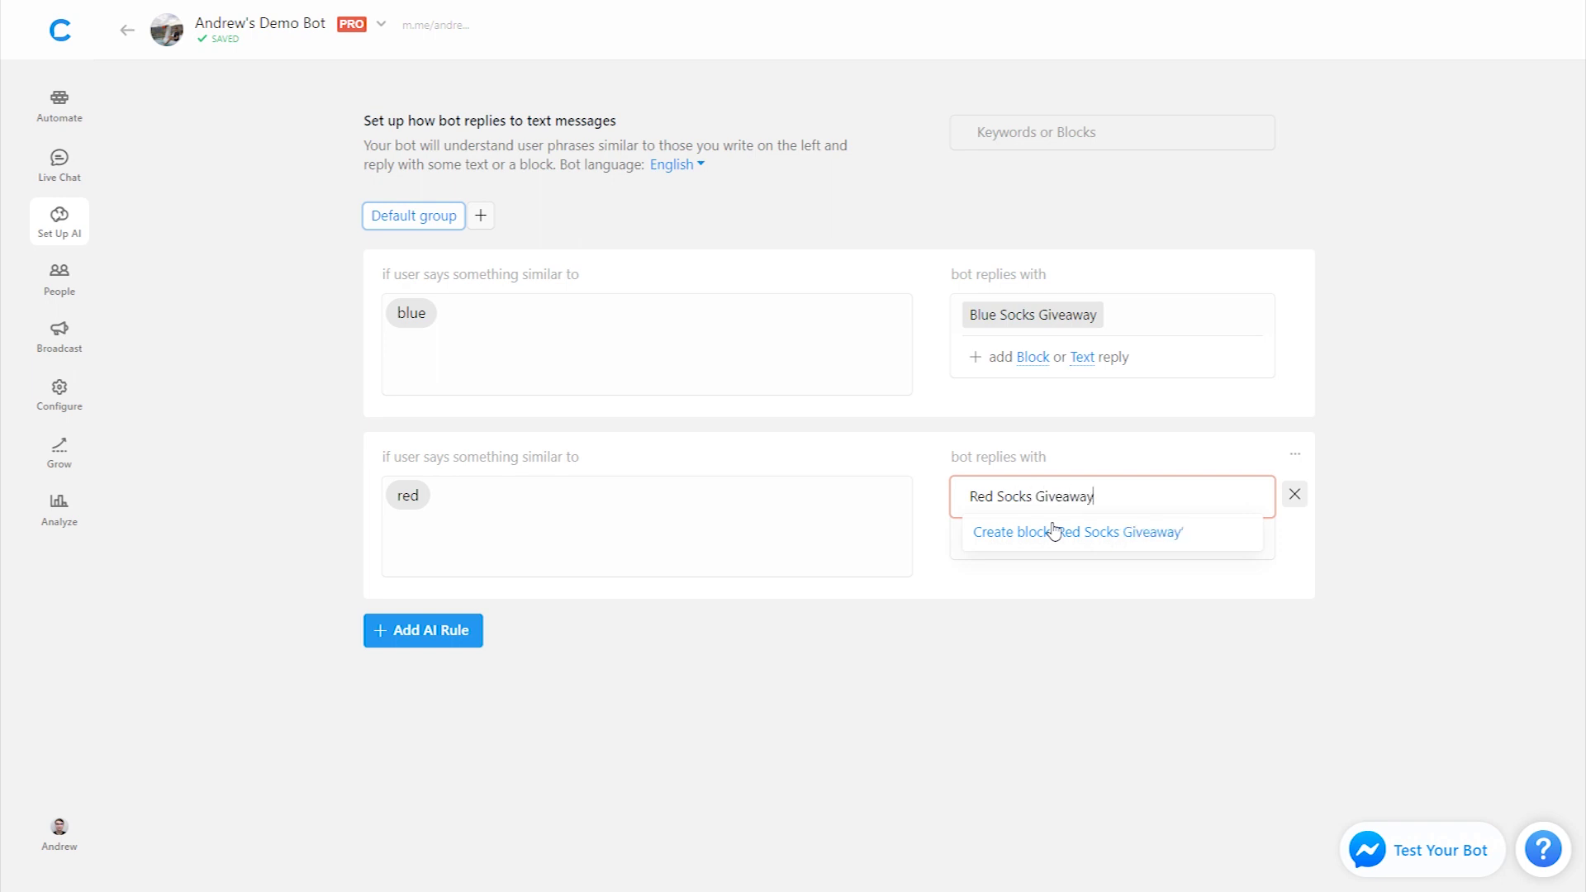
pyautogui.click(1066, 533)
pyautogui.click(1406, 574)
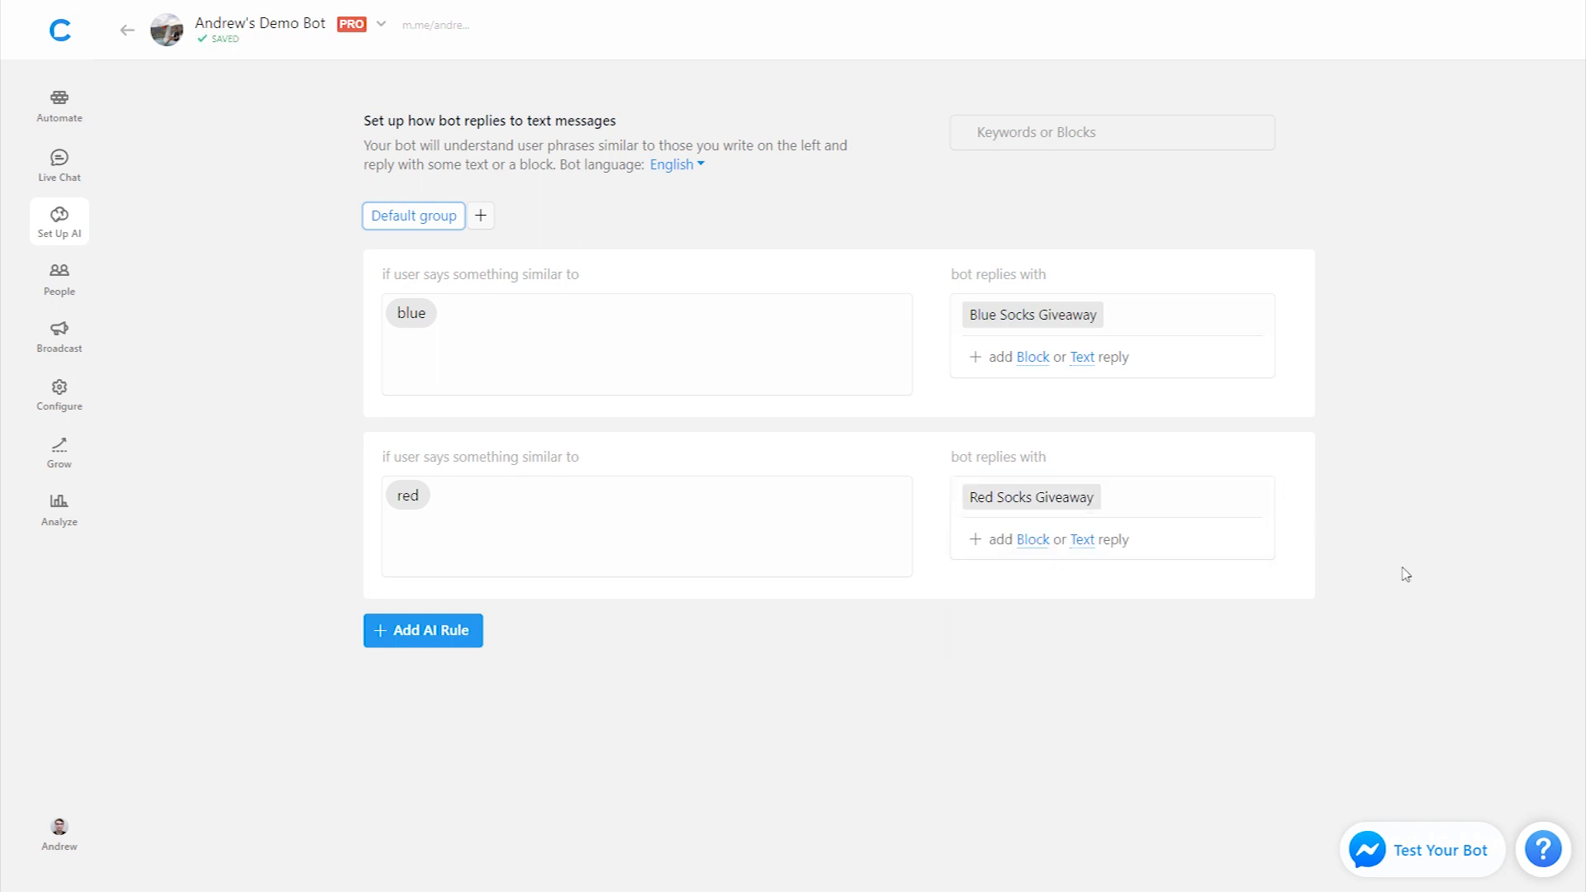
# Add a user attribute to Blue Socks Giveaway setting 'sock color' to 'blue'
pyautogui.click(47, 110)
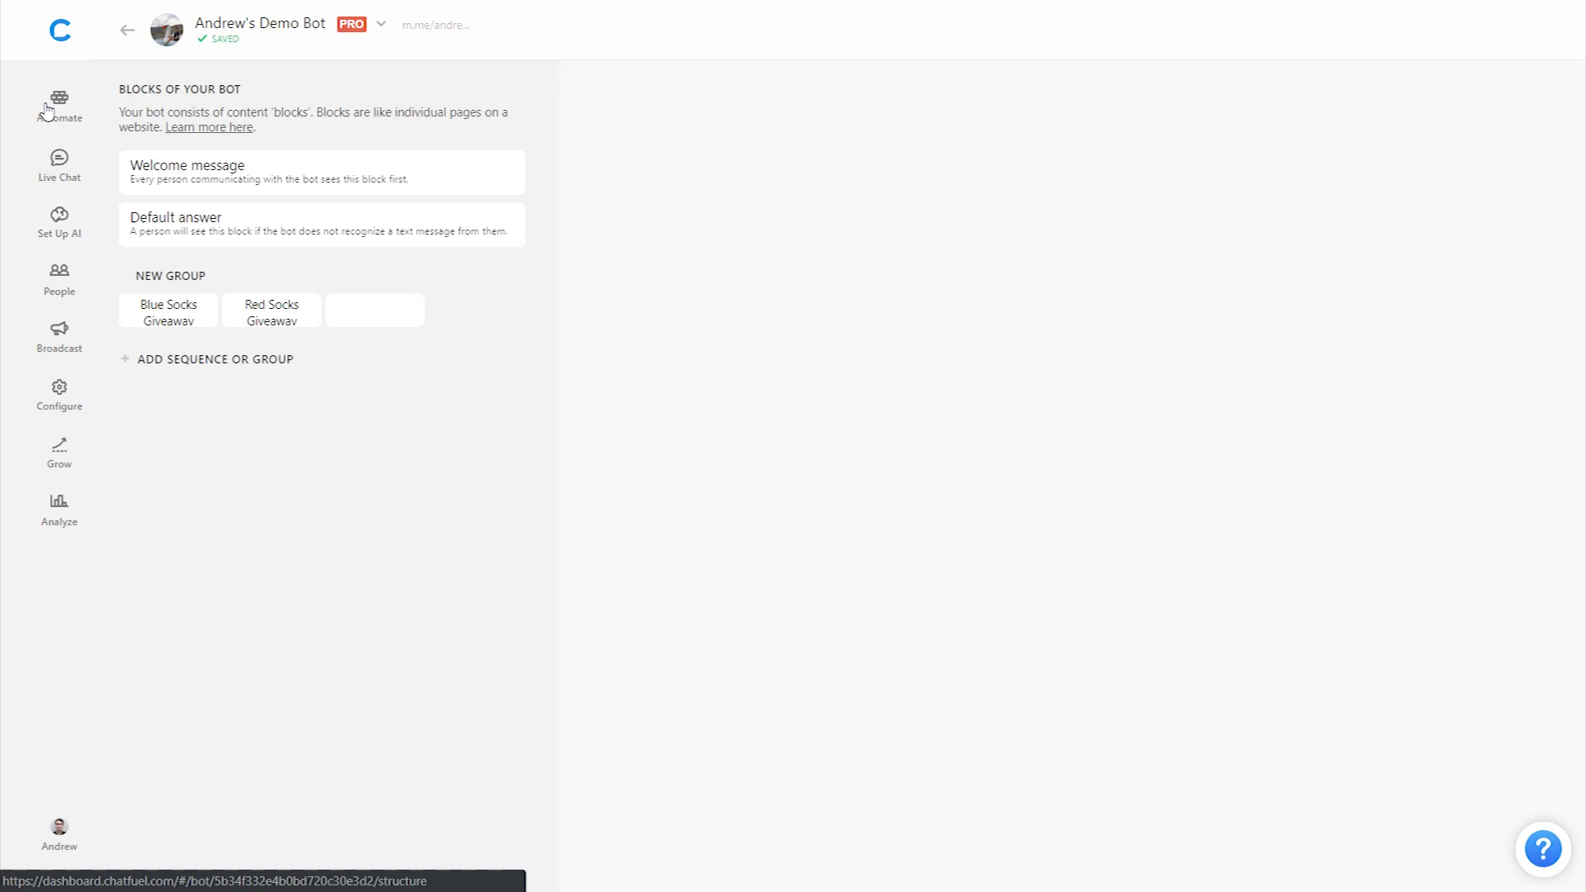
pyautogui.click(164, 314)
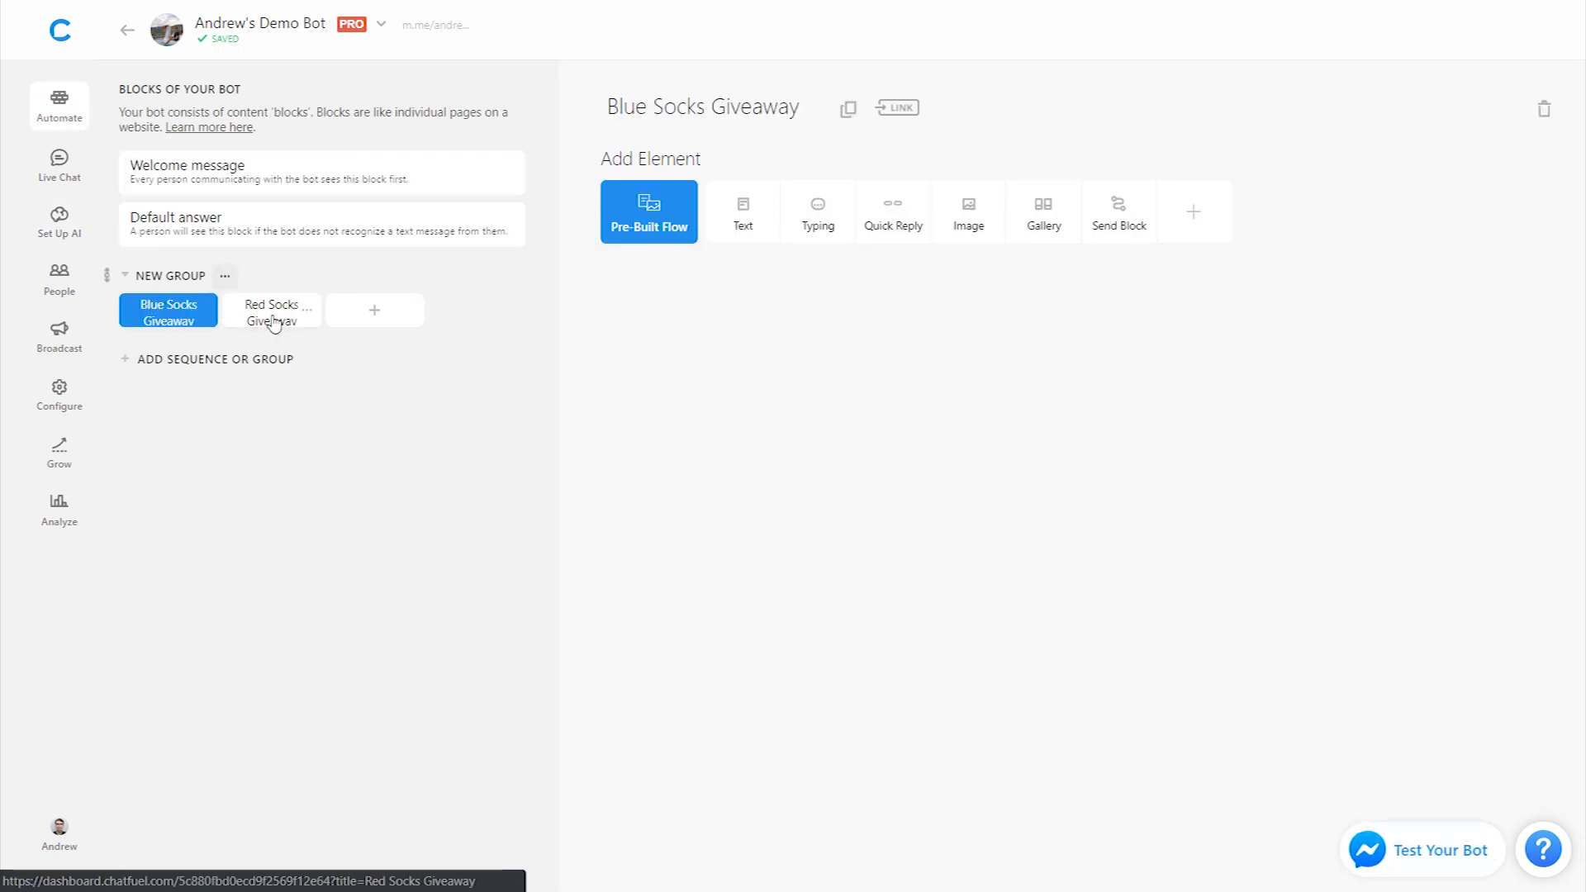
pyautogui.click(1199, 223)
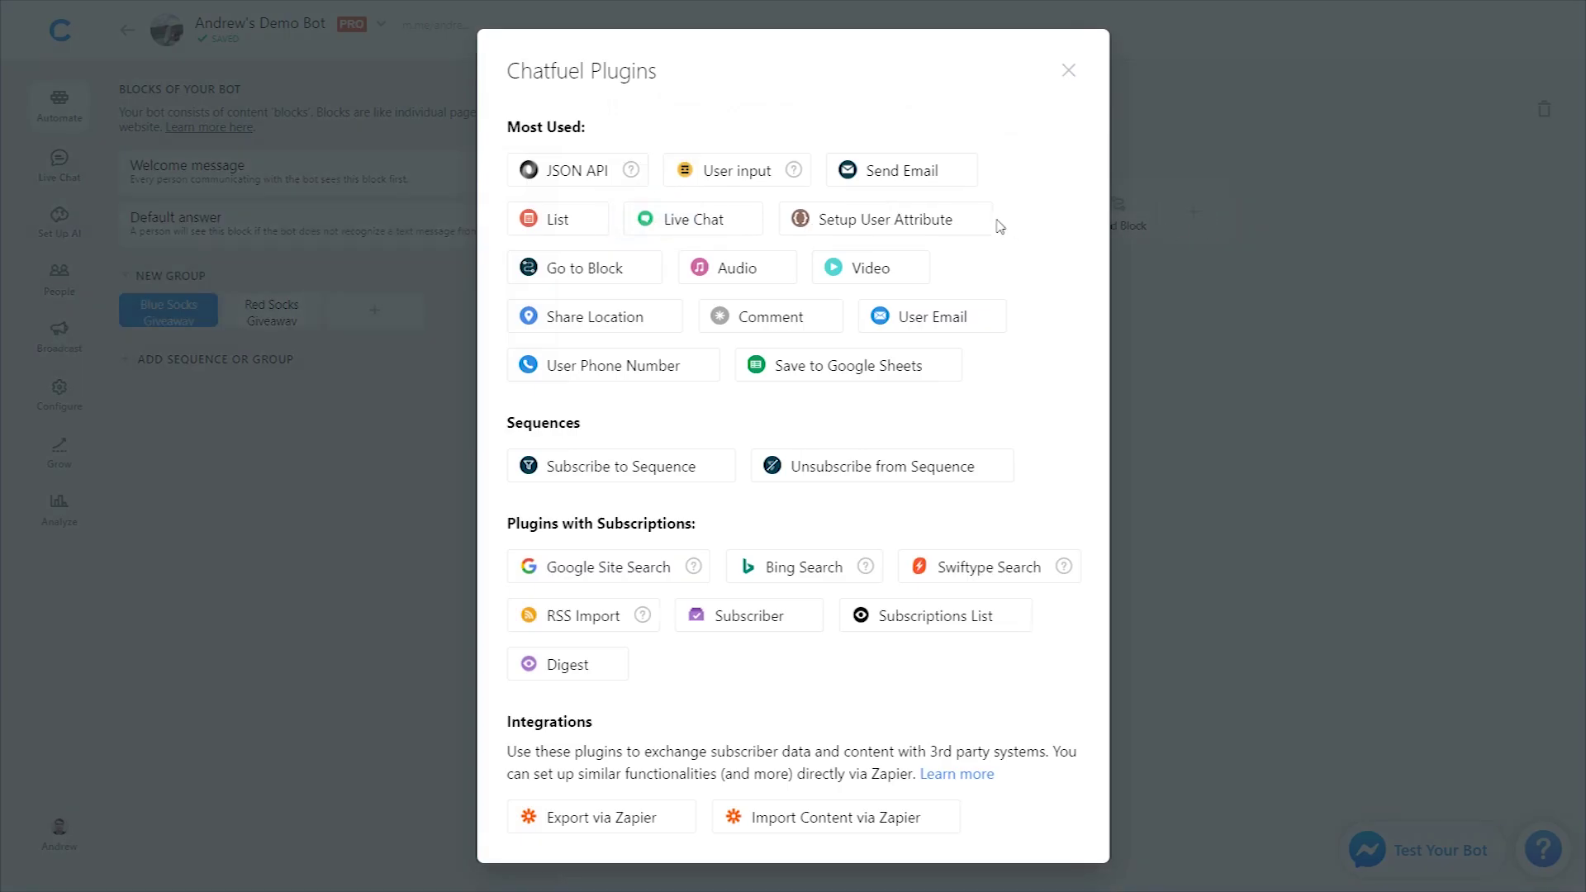
pyautogui.click(949, 218)
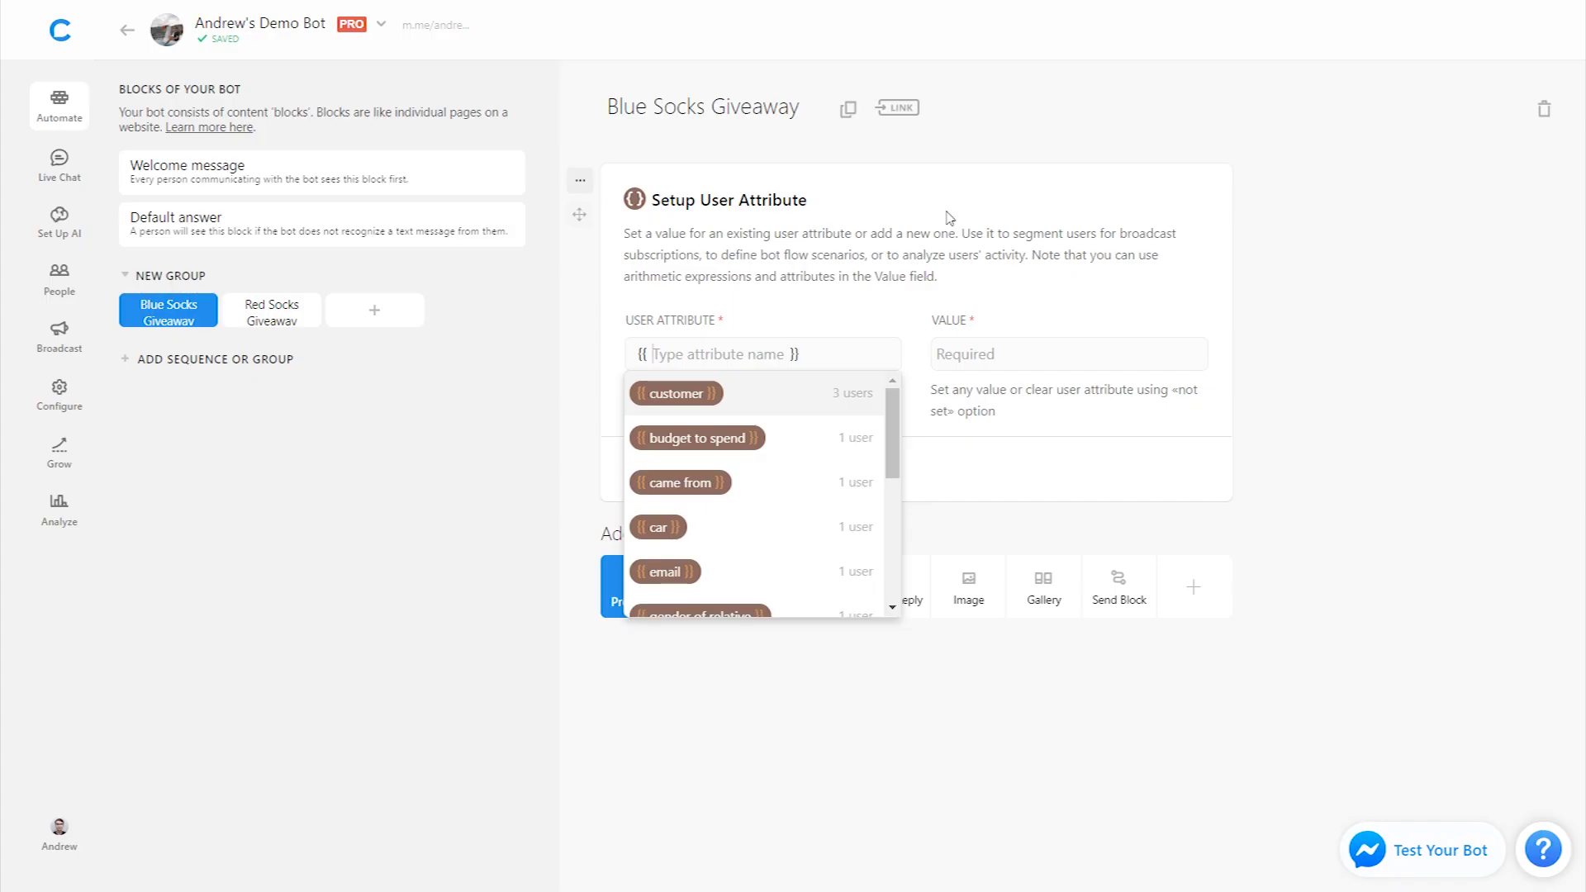
pyautogui.write('sock color')
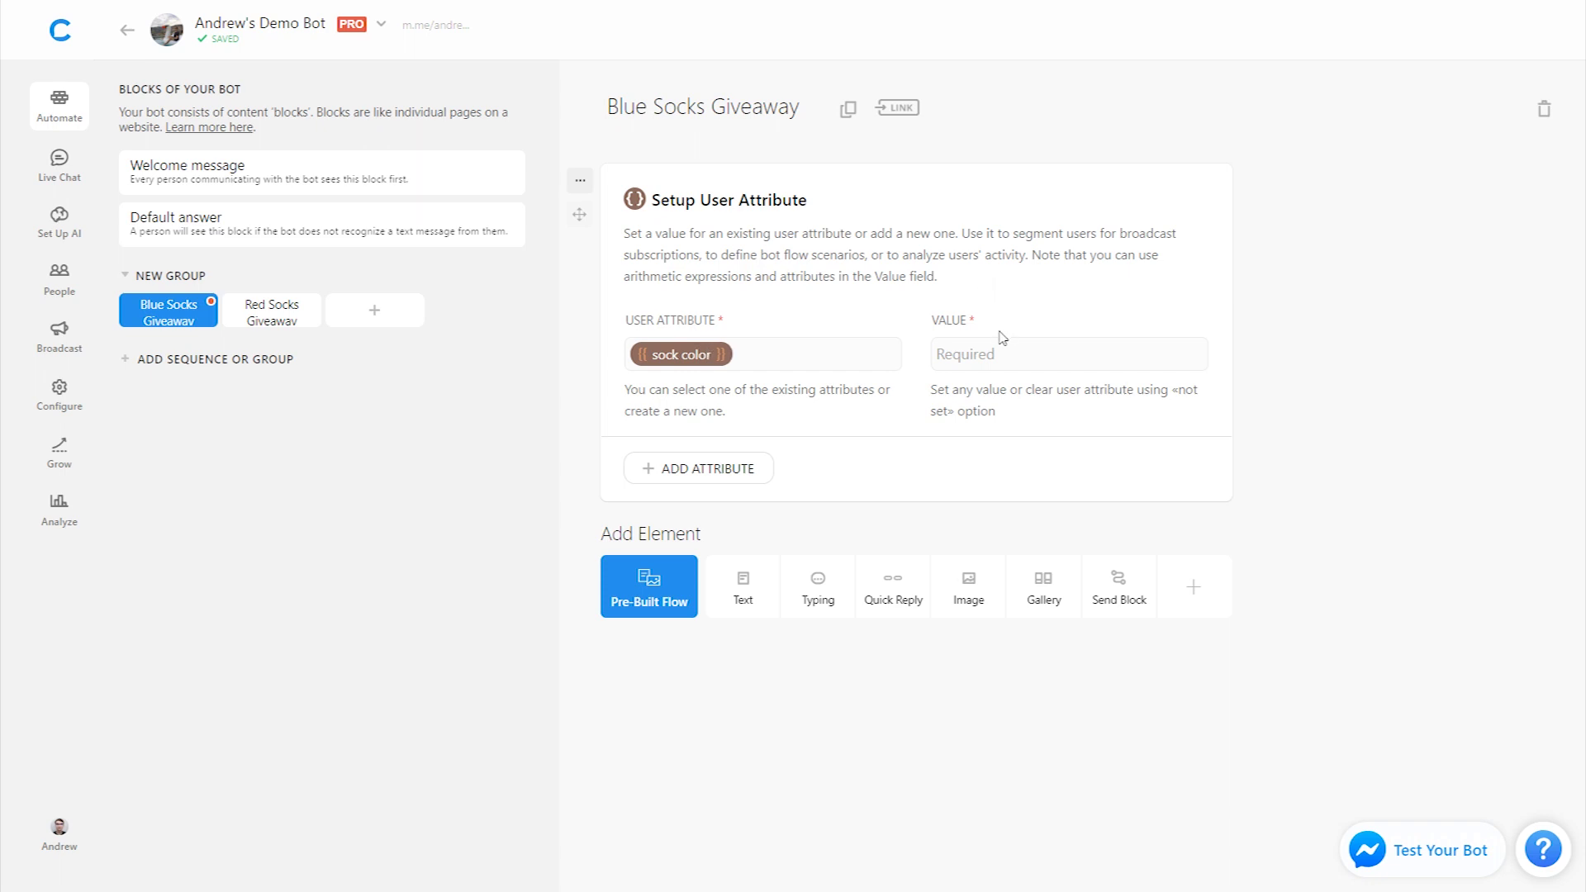
pyautogui.click(1002, 351)
pyautogui.write('blue')
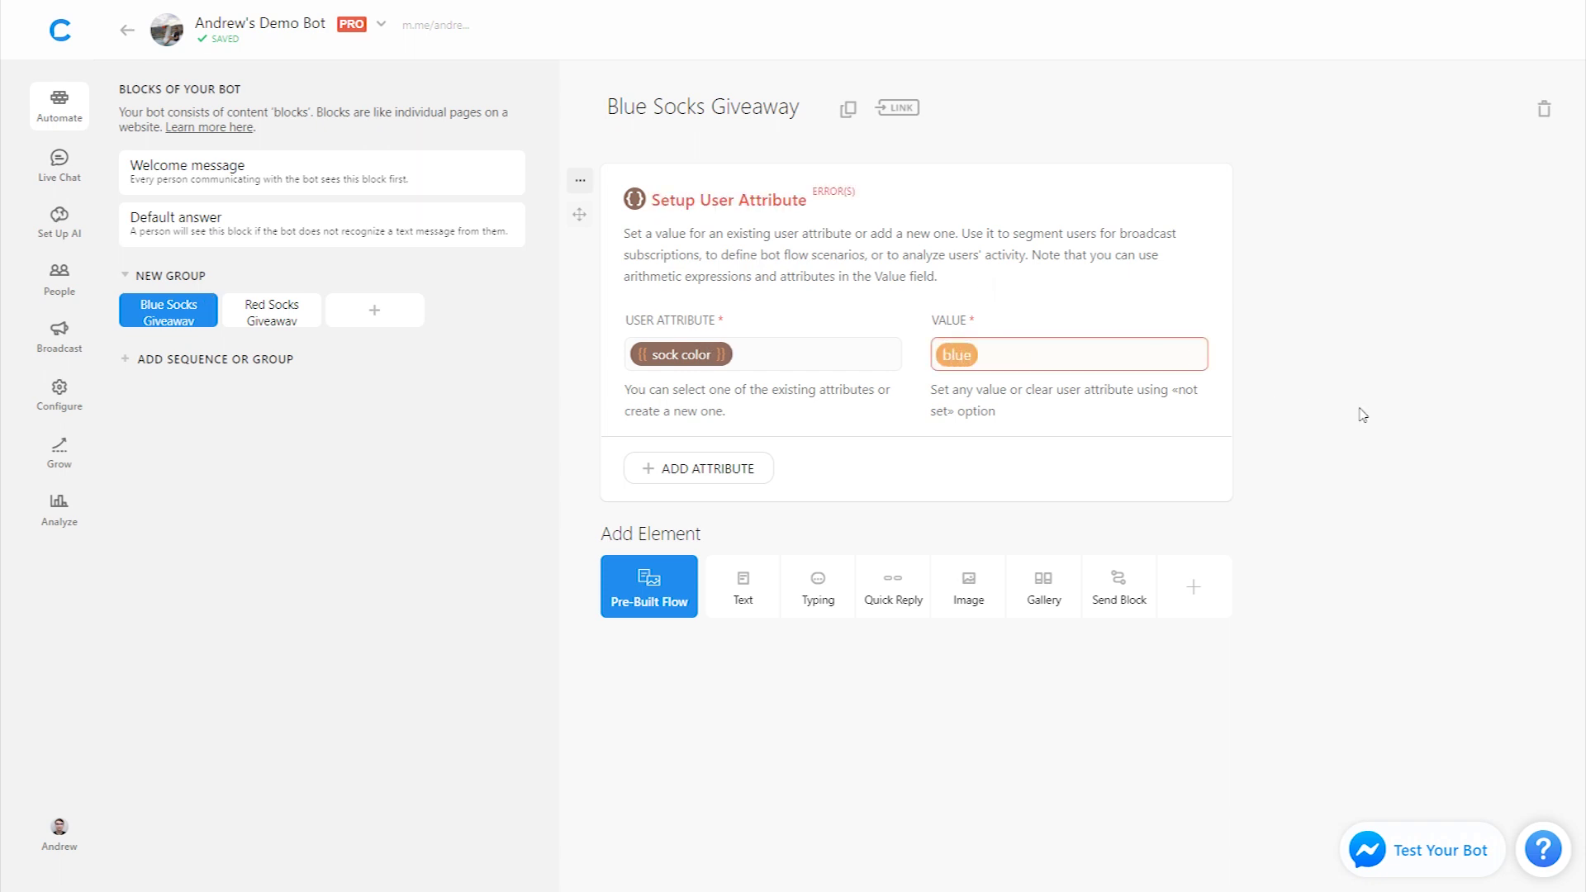
pyautogui.click(271, 312)
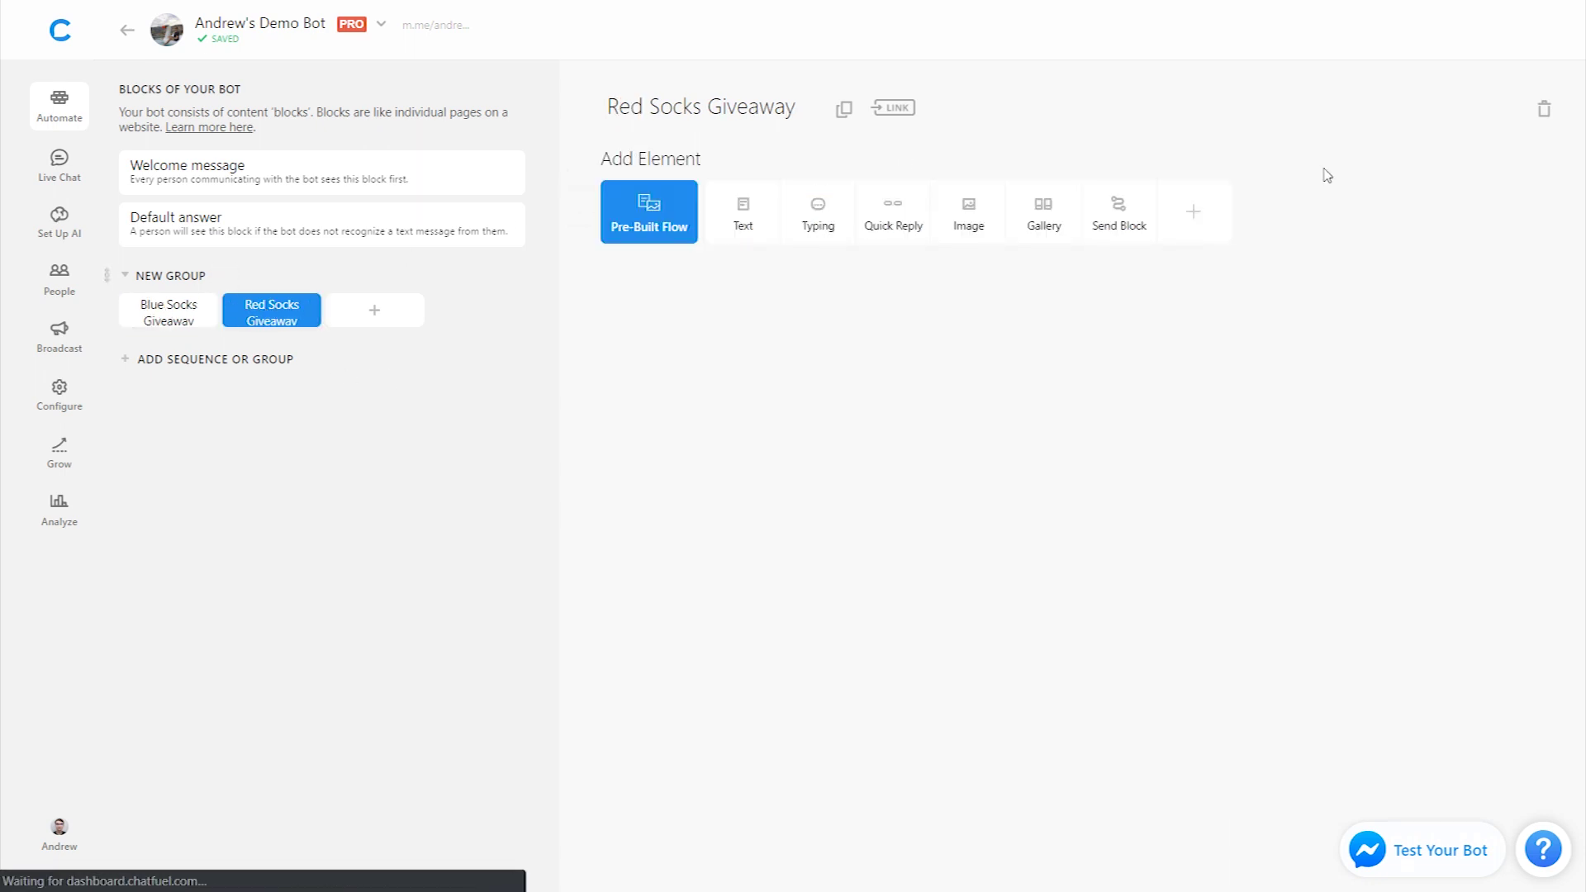
# Add a user attribute to Red Socks Giveaway setting the existing 'sock color' to 'red'
pyautogui.click(1195, 219)
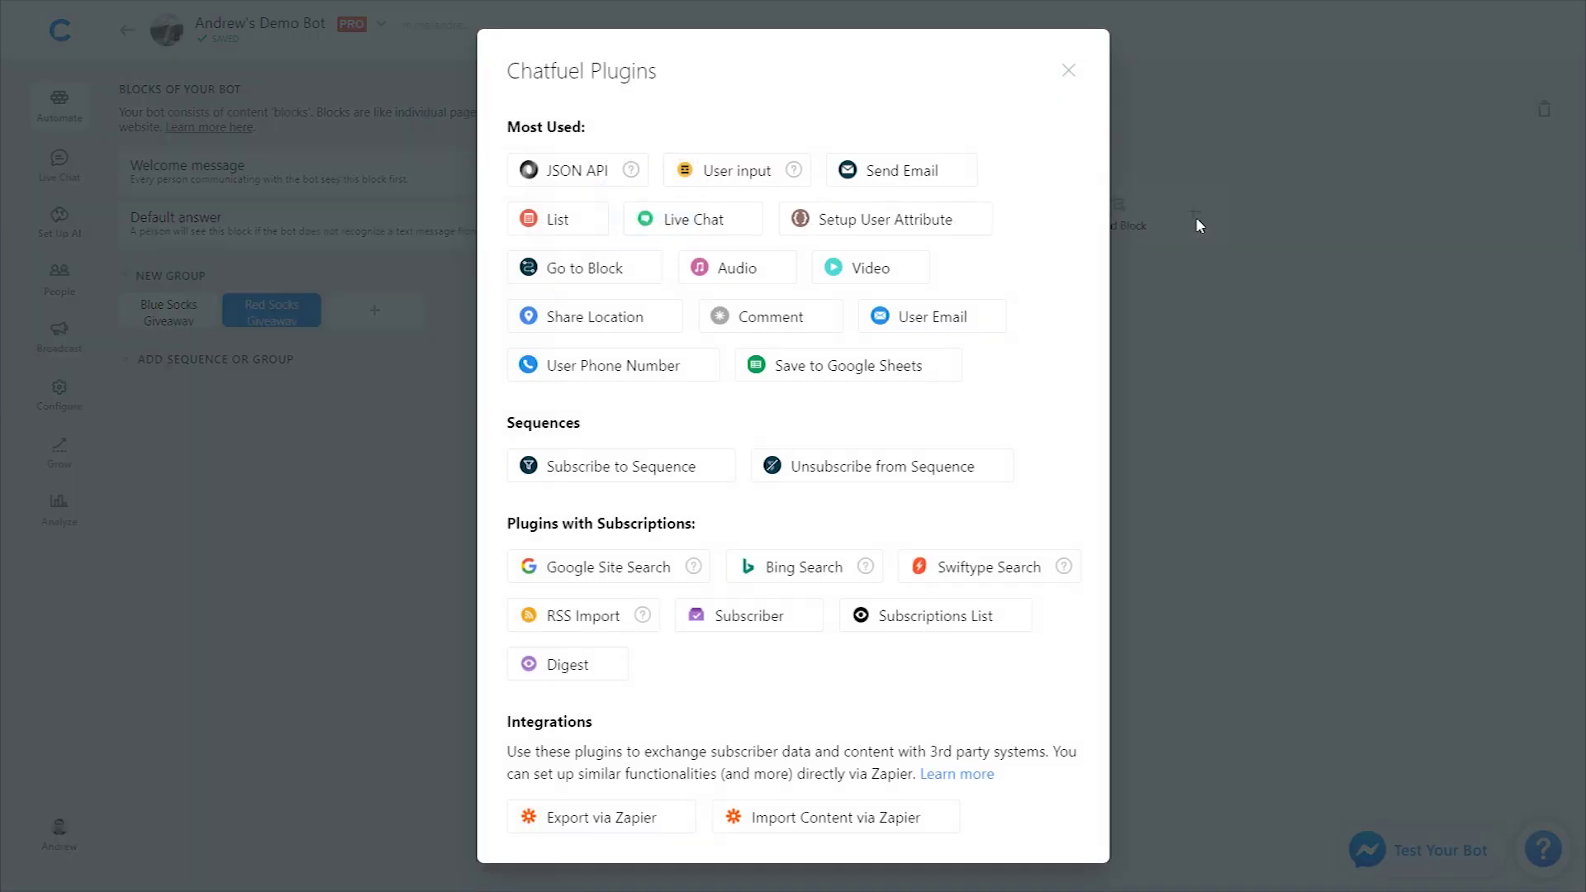
pyautogui.click(908, 222)
pyautogui.write('sock')
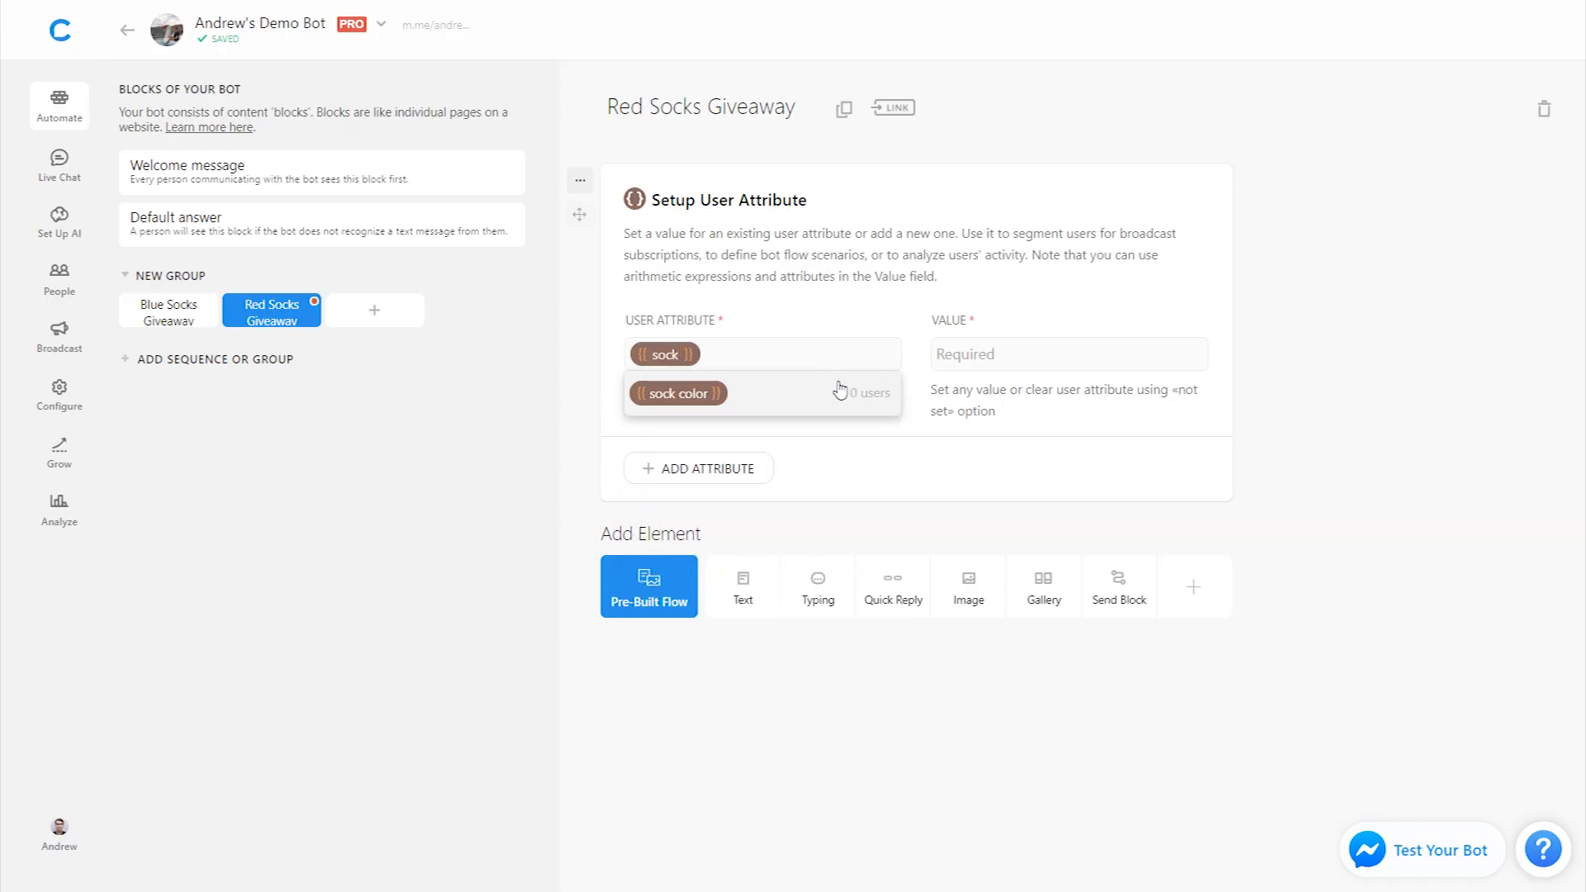
pyautogui.click(838, 391)
pyautogui.click(1024, 353)
pyautogui.write('red')
pyautogui.click(1377, 399)
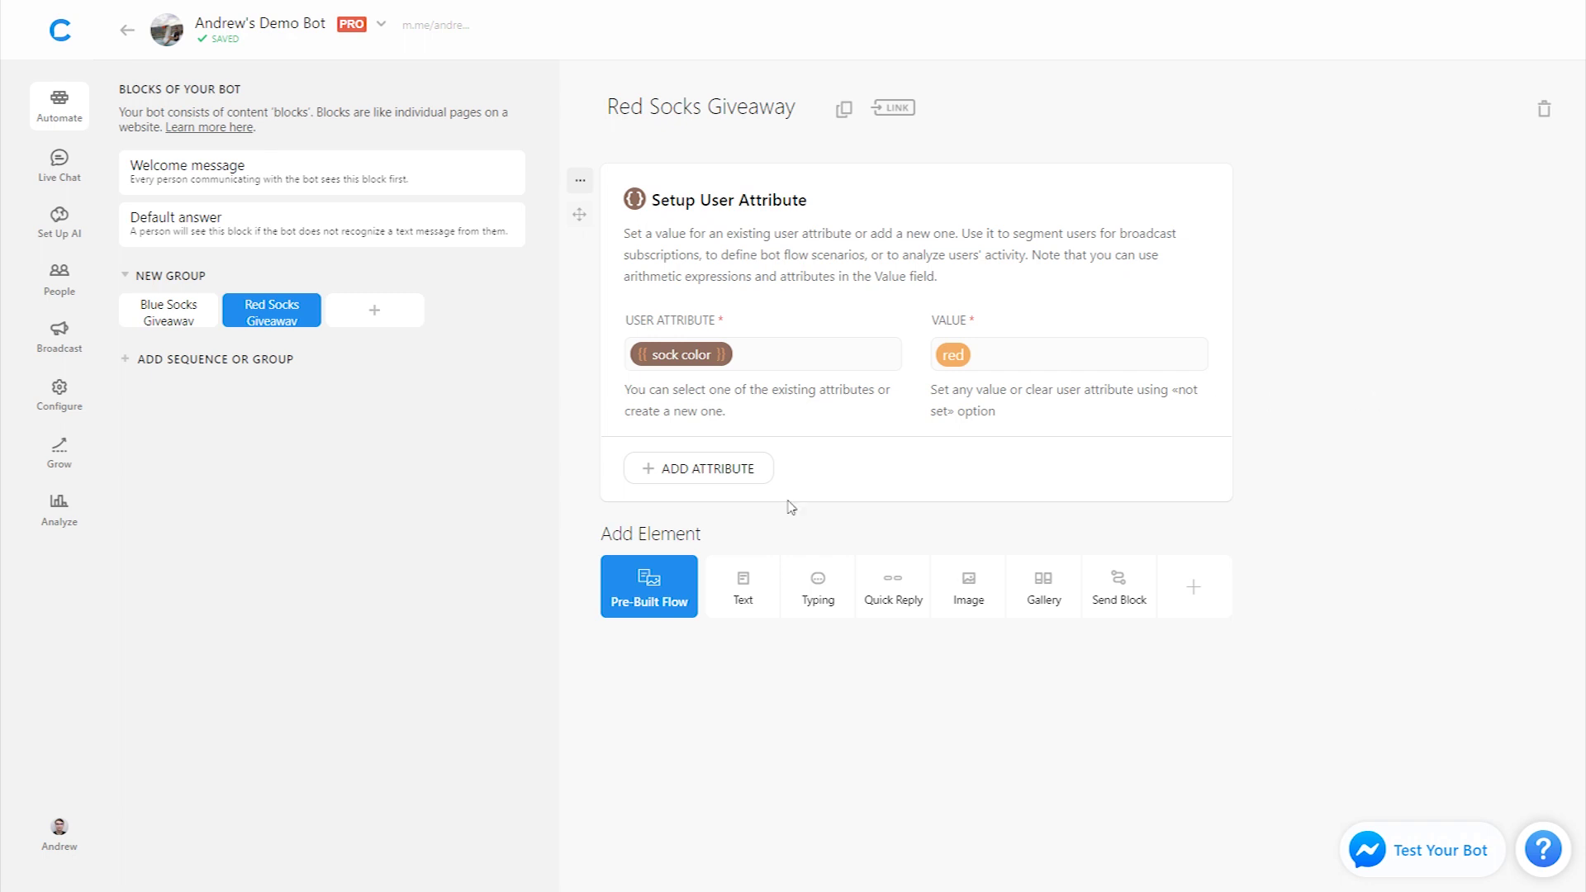
pyautogui.click(714, 481)
# Set the 'entered giveaway' attribute to 'true' in Red Socks Giveaway
pyautogui.write('ent')
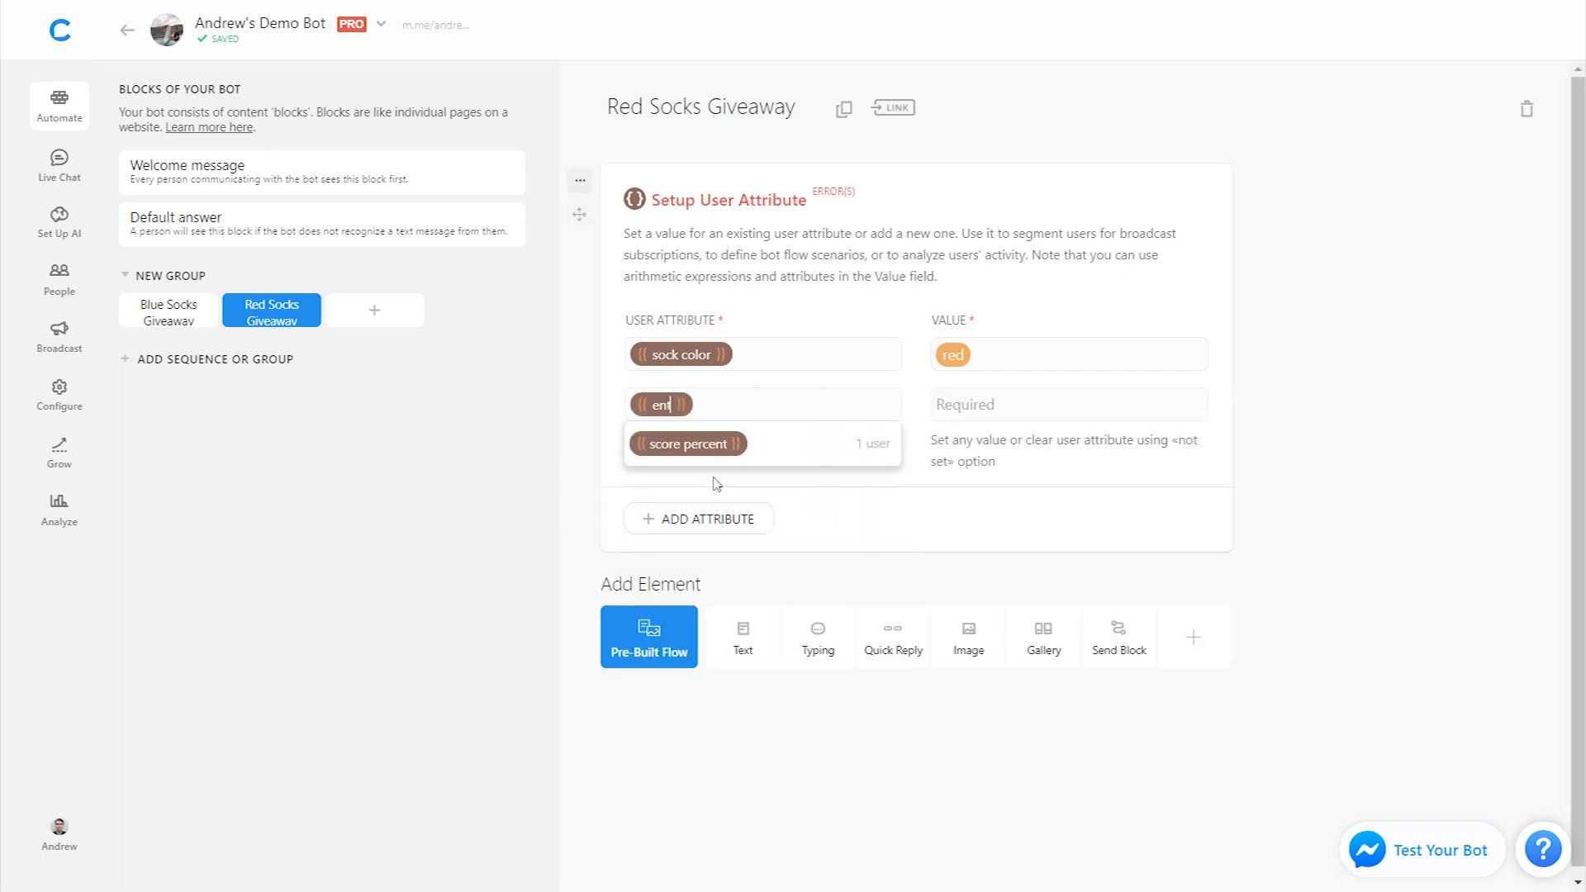
pyautogui.write('ered giveaway')
pyautogui.click(1003, 407)
pyautogui.write('true')
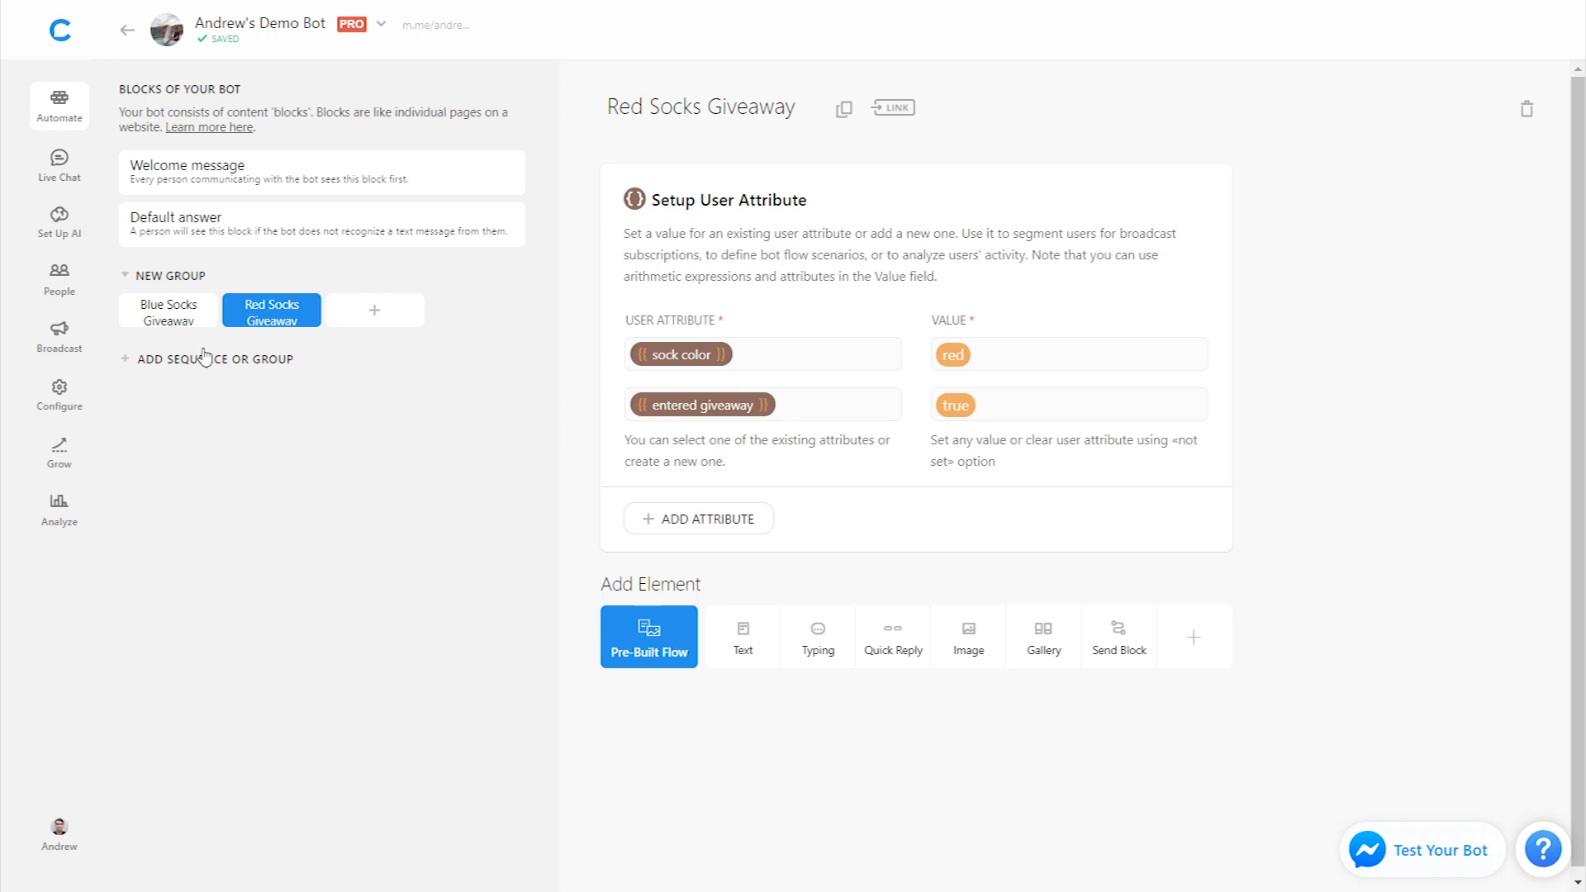
# Add 'entered giveaway' = 'true' as a second attribute in Blue Socks Giveaway
pyautogui.click(171, 322)
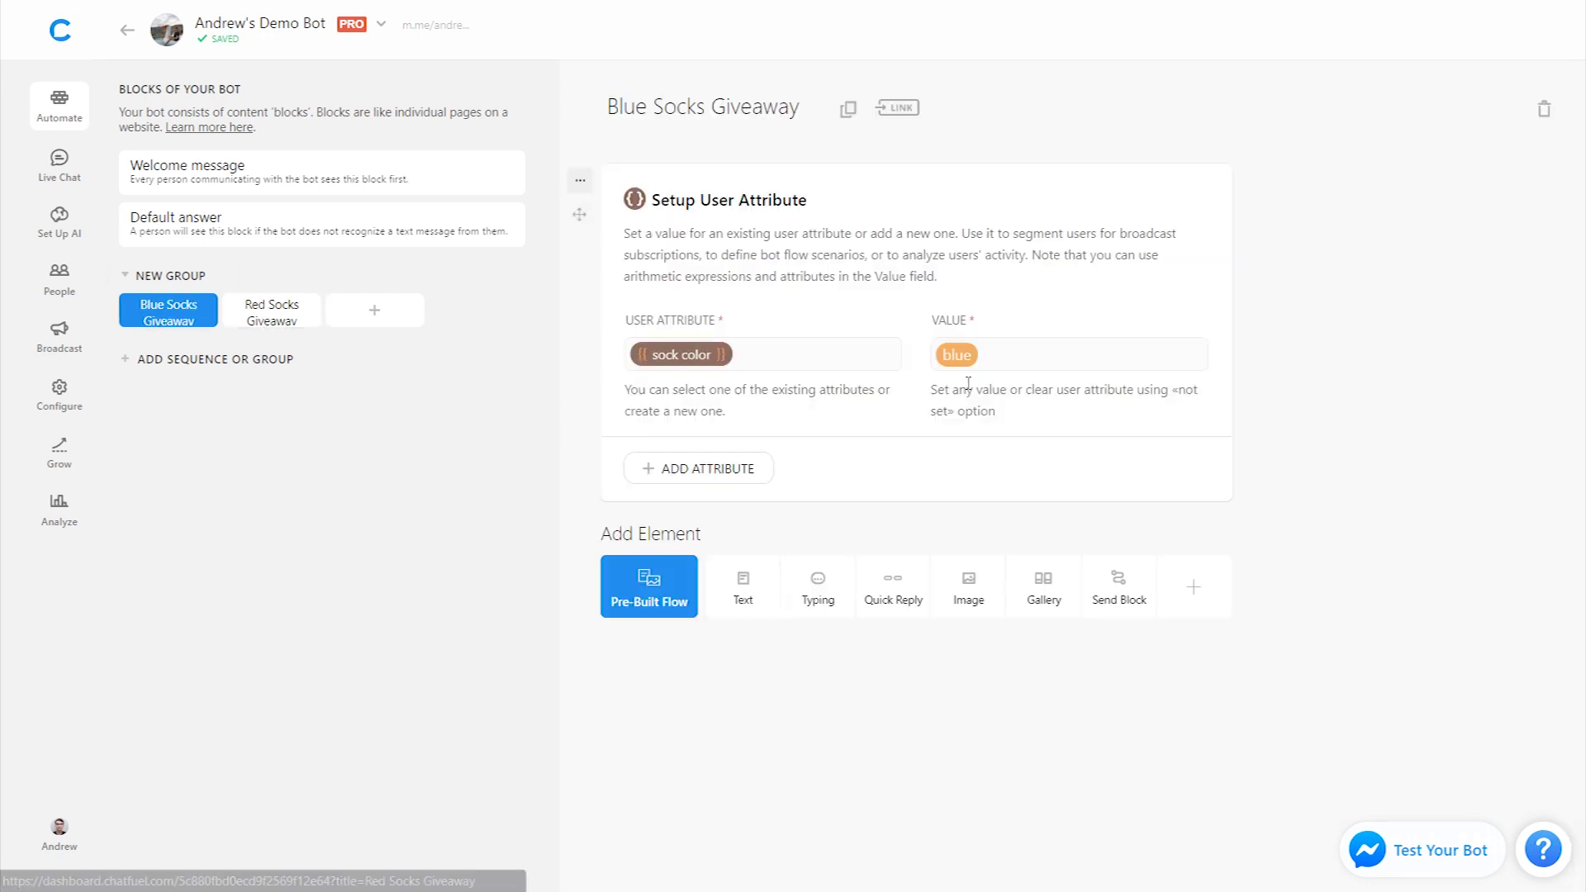
pyautogui.click(703, 470)
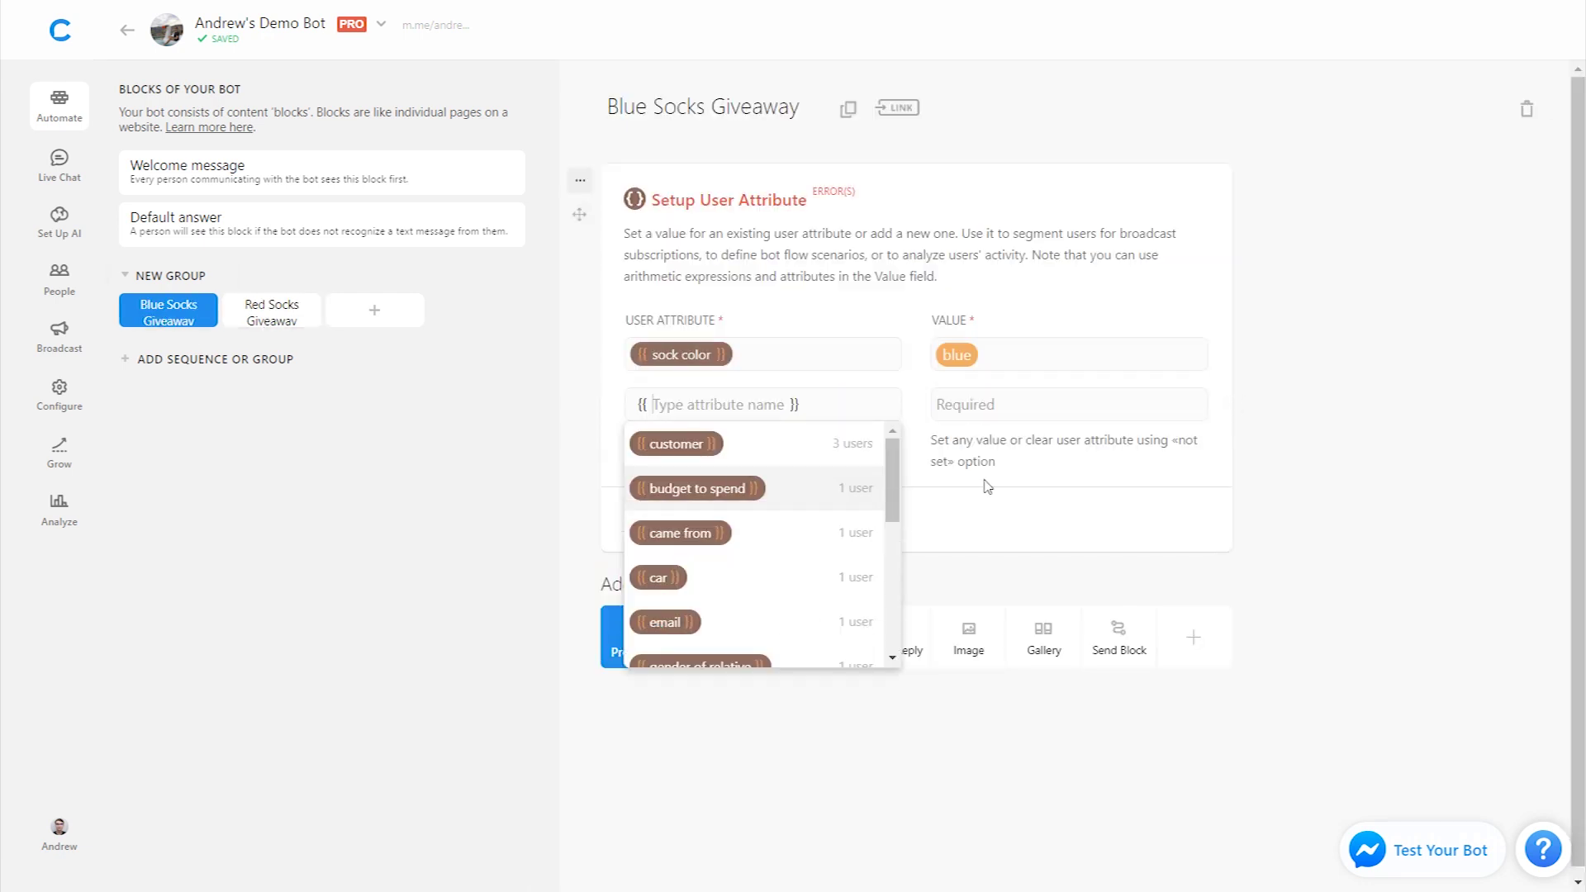
pyautogui.write('ent')
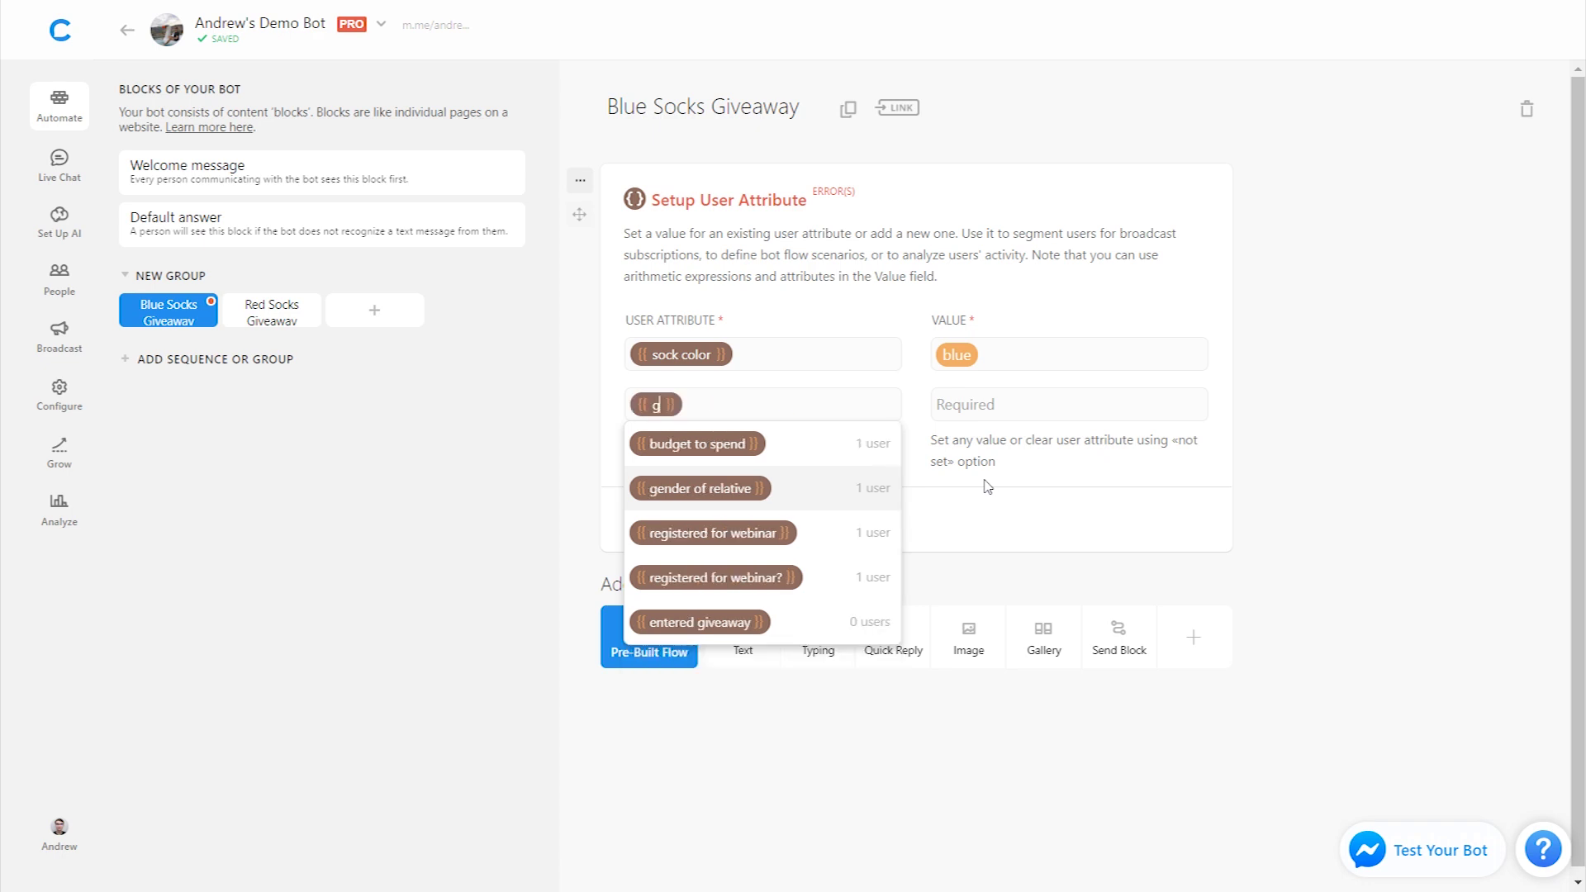
pyautogui.click(777, 487)
pyautogui.click(1037, 413)
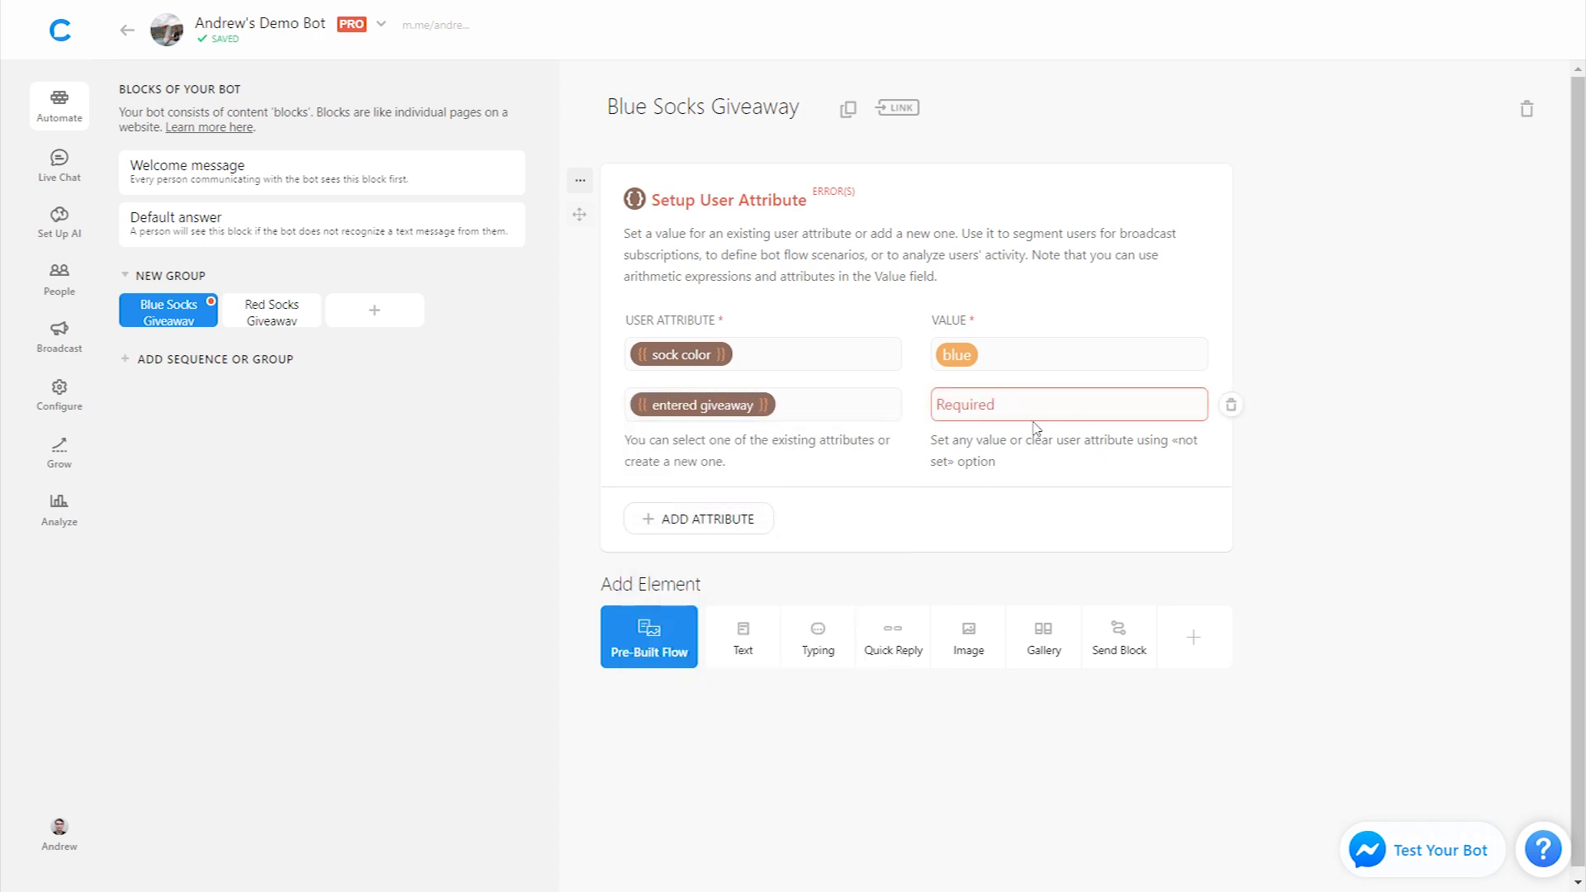
pyautogui.write('tru')
pyautogui.press('Return')
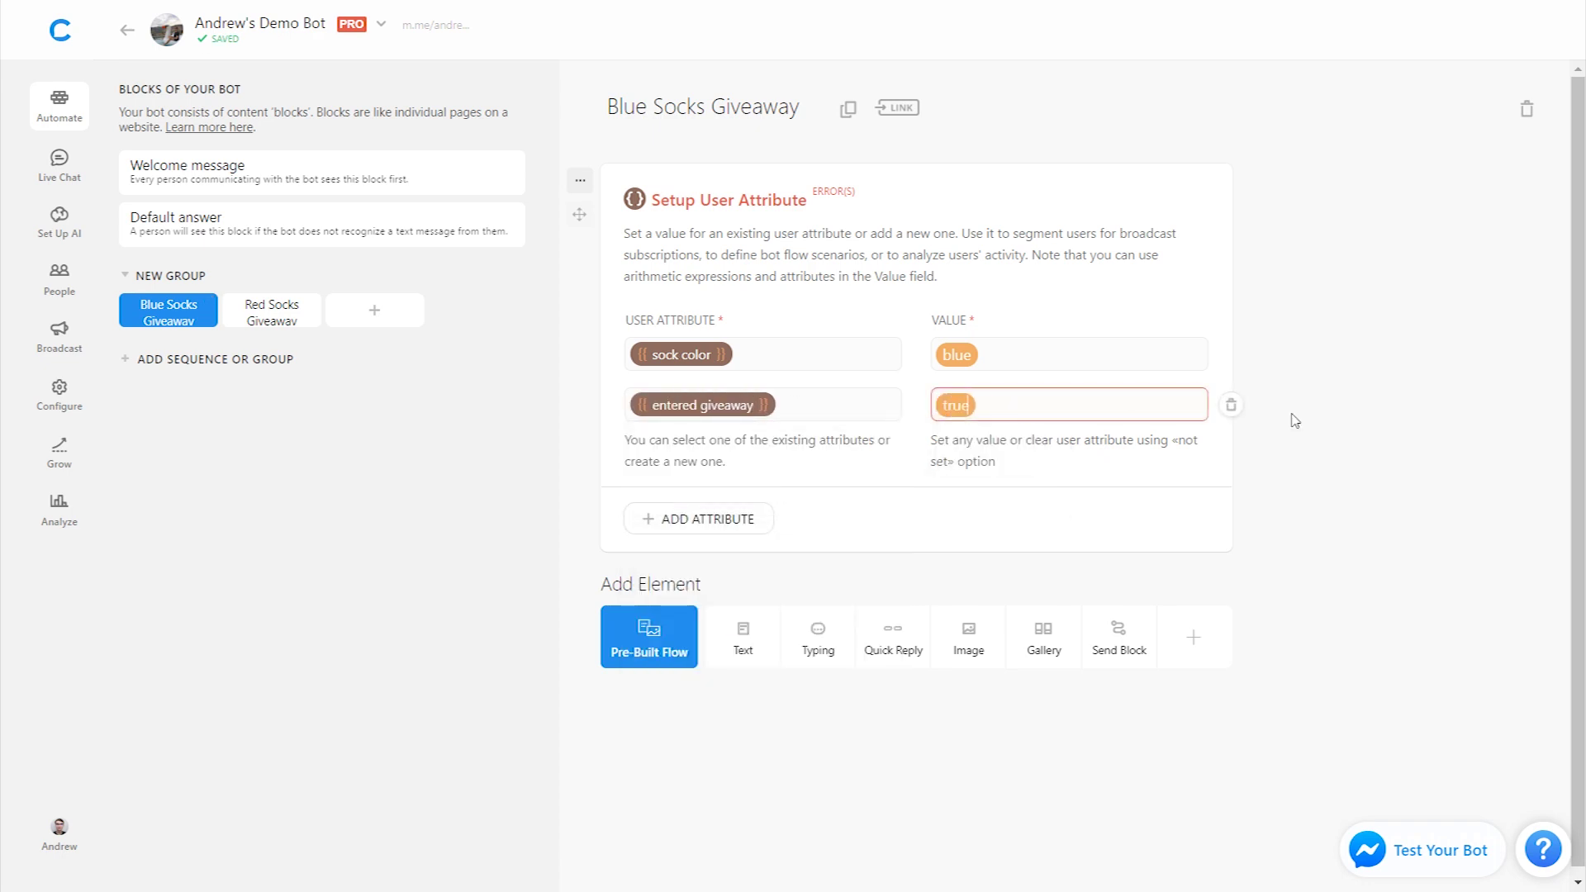
pyautogui.click(1331, 428)
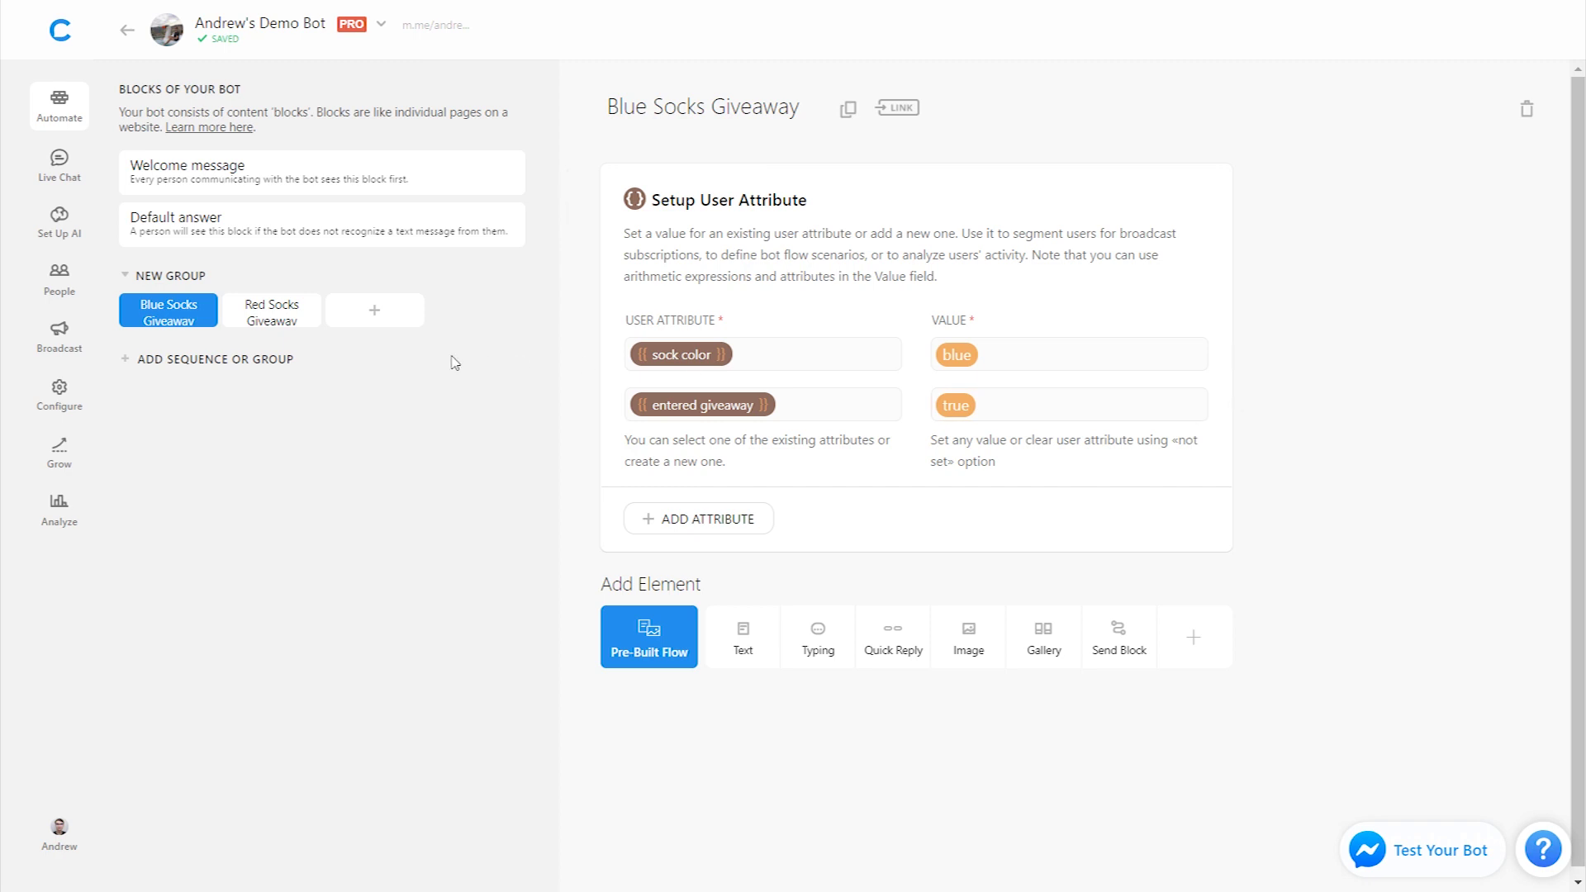
# Add the text 'Thanks for entering! We'll announce the winners on December 31.' to Blue Socks Giveaway
pyautogui.click(753, 650)
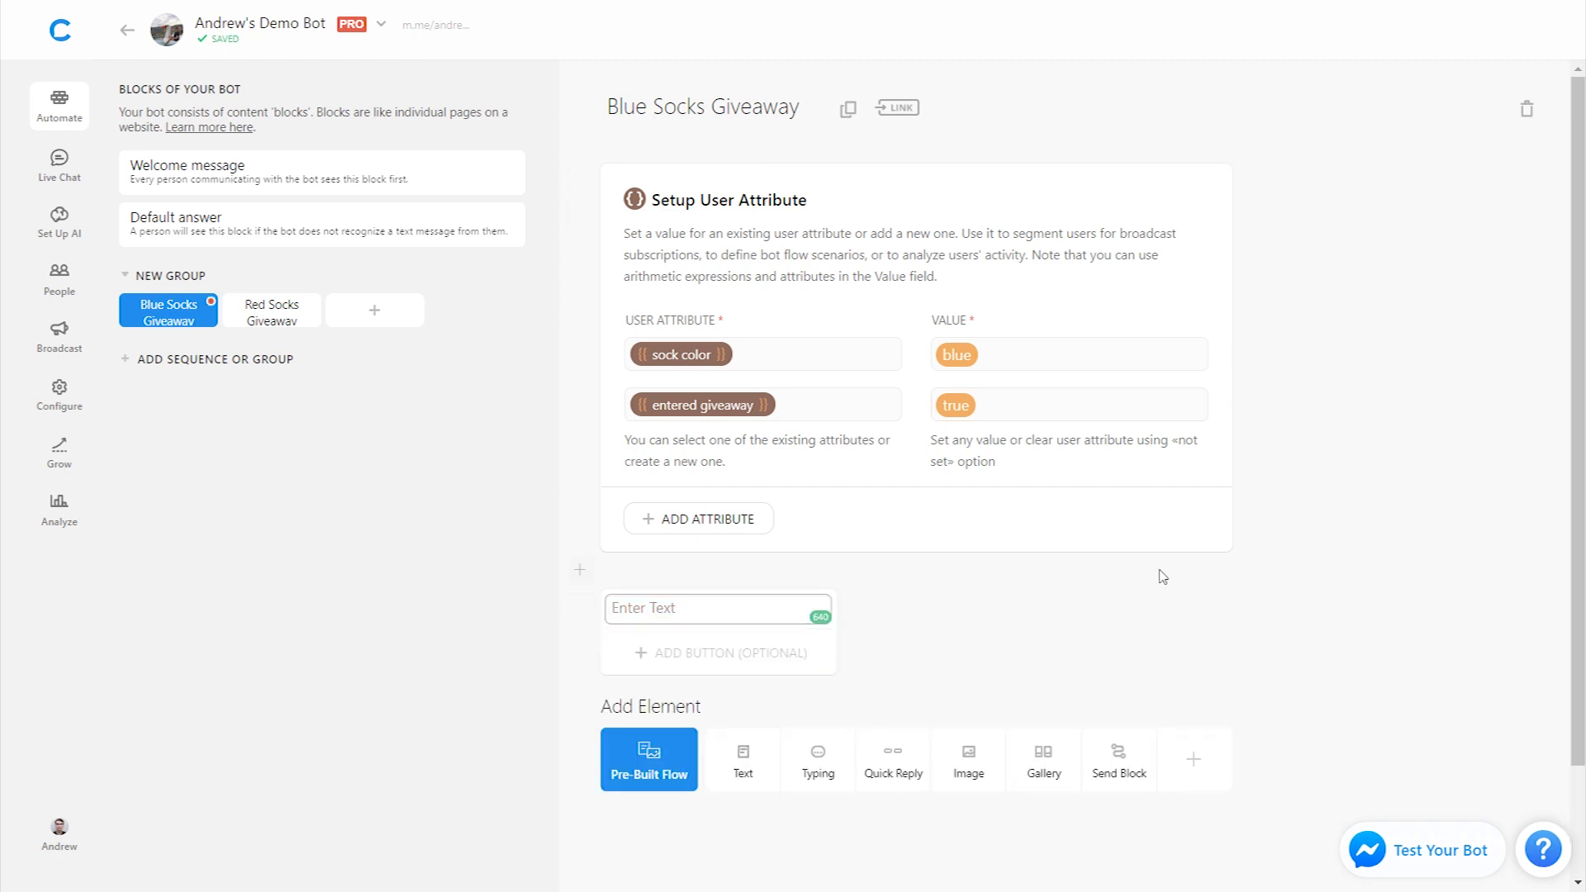
pyautogui.write('Thanks forf')
pyautogui.press('BackSpace')
pyautogui.write('entering!')
pyautogui.press('Return')
pyautogui.press('Return')
pyautogui.write("We'll announce the wi")
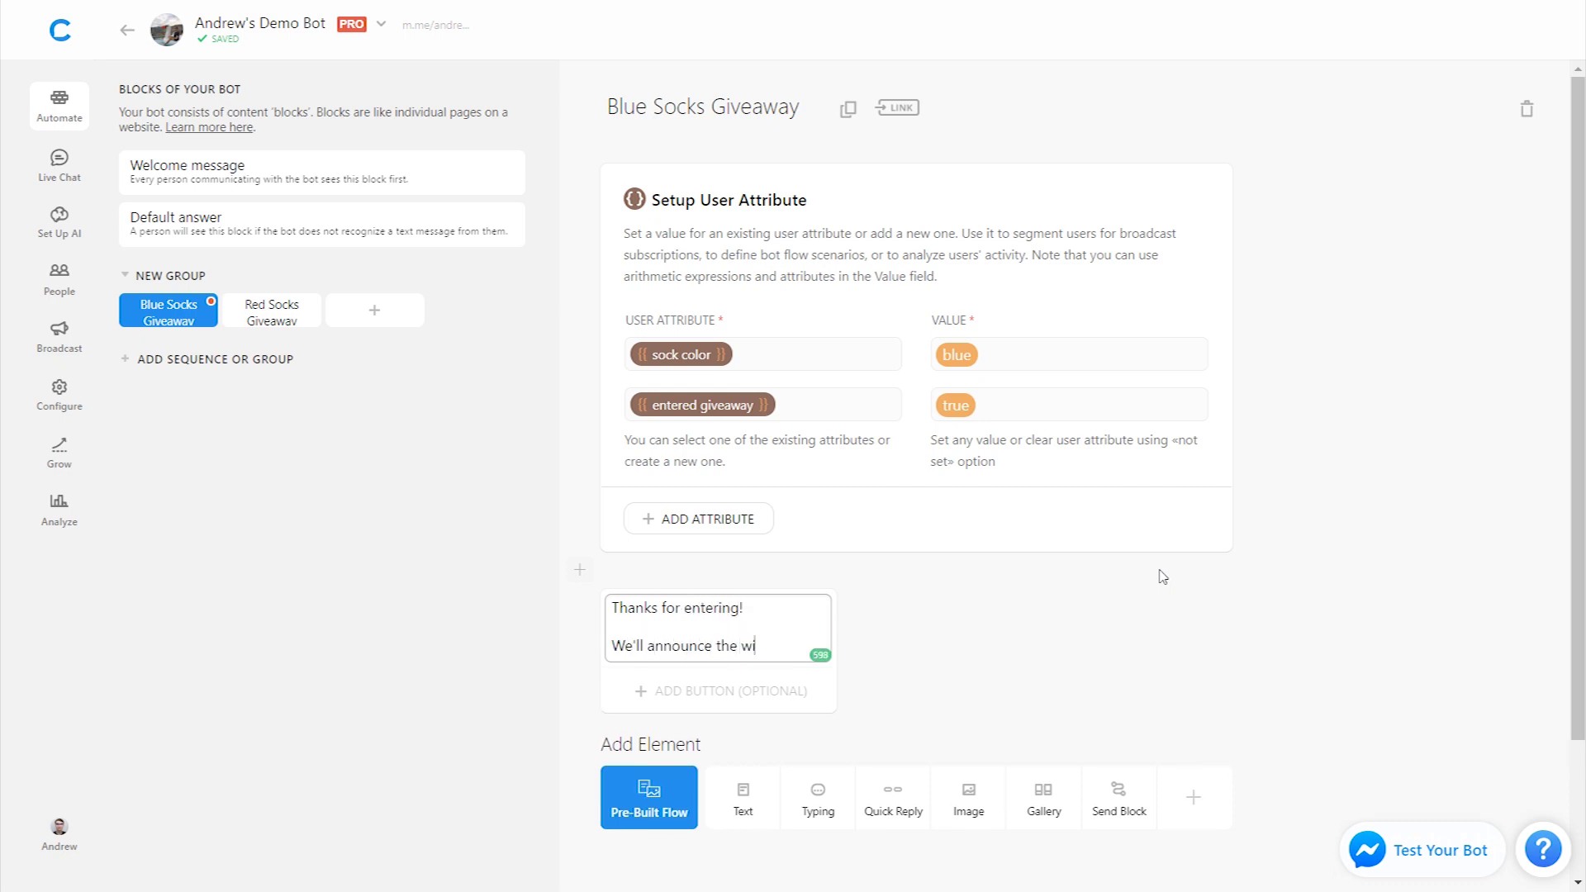
pyautogui.write('nners on December 31.')
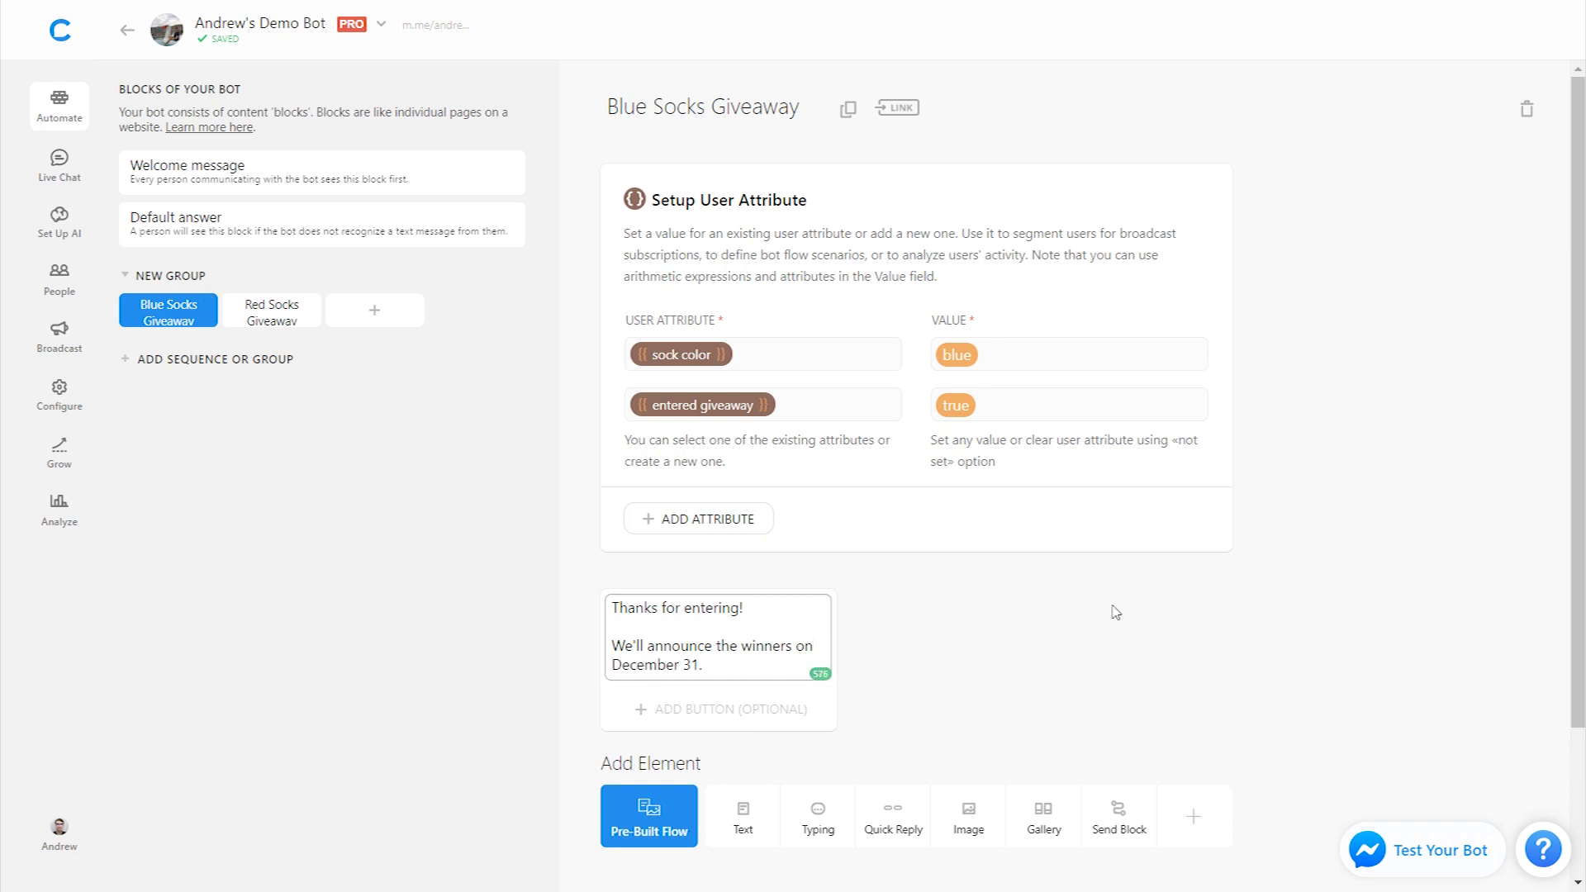
pyautogui.hotkey('ctrl', 'a')
pyautogui.hotkey('ctrl', 'c')
pyautogui.click(1043, 646)
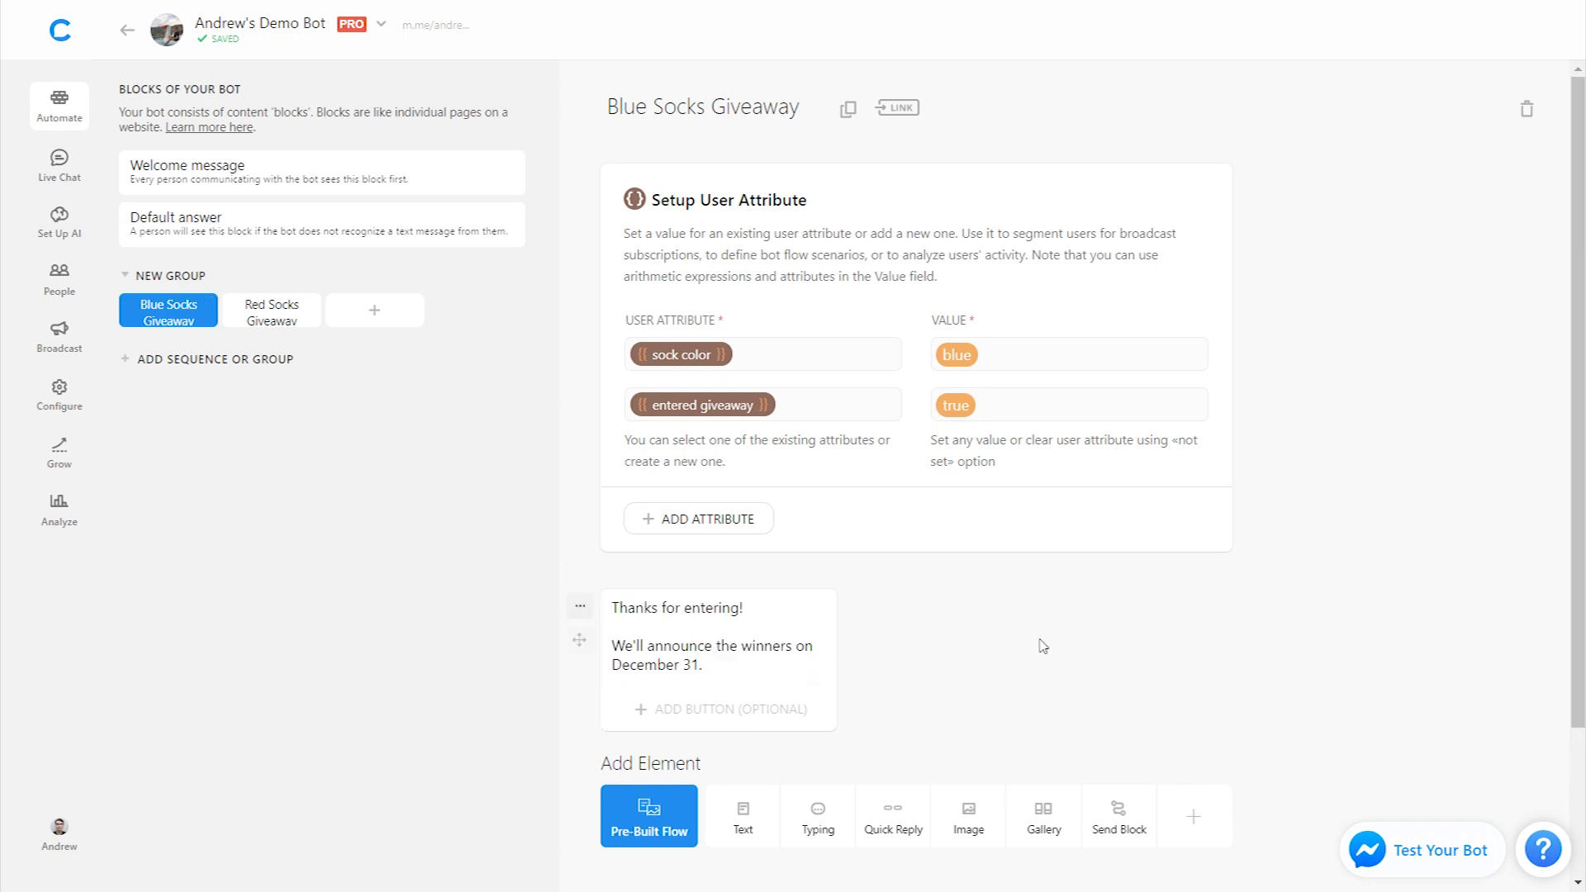
# Paste the same thanks message as a text reply in Red Socks Giveaway
pyautogui.click(272, 312)
pyautogui.click(735, 629)
pyautogui.hotkey('ctrl', 'v')
pyautogui.click(1126, 638)
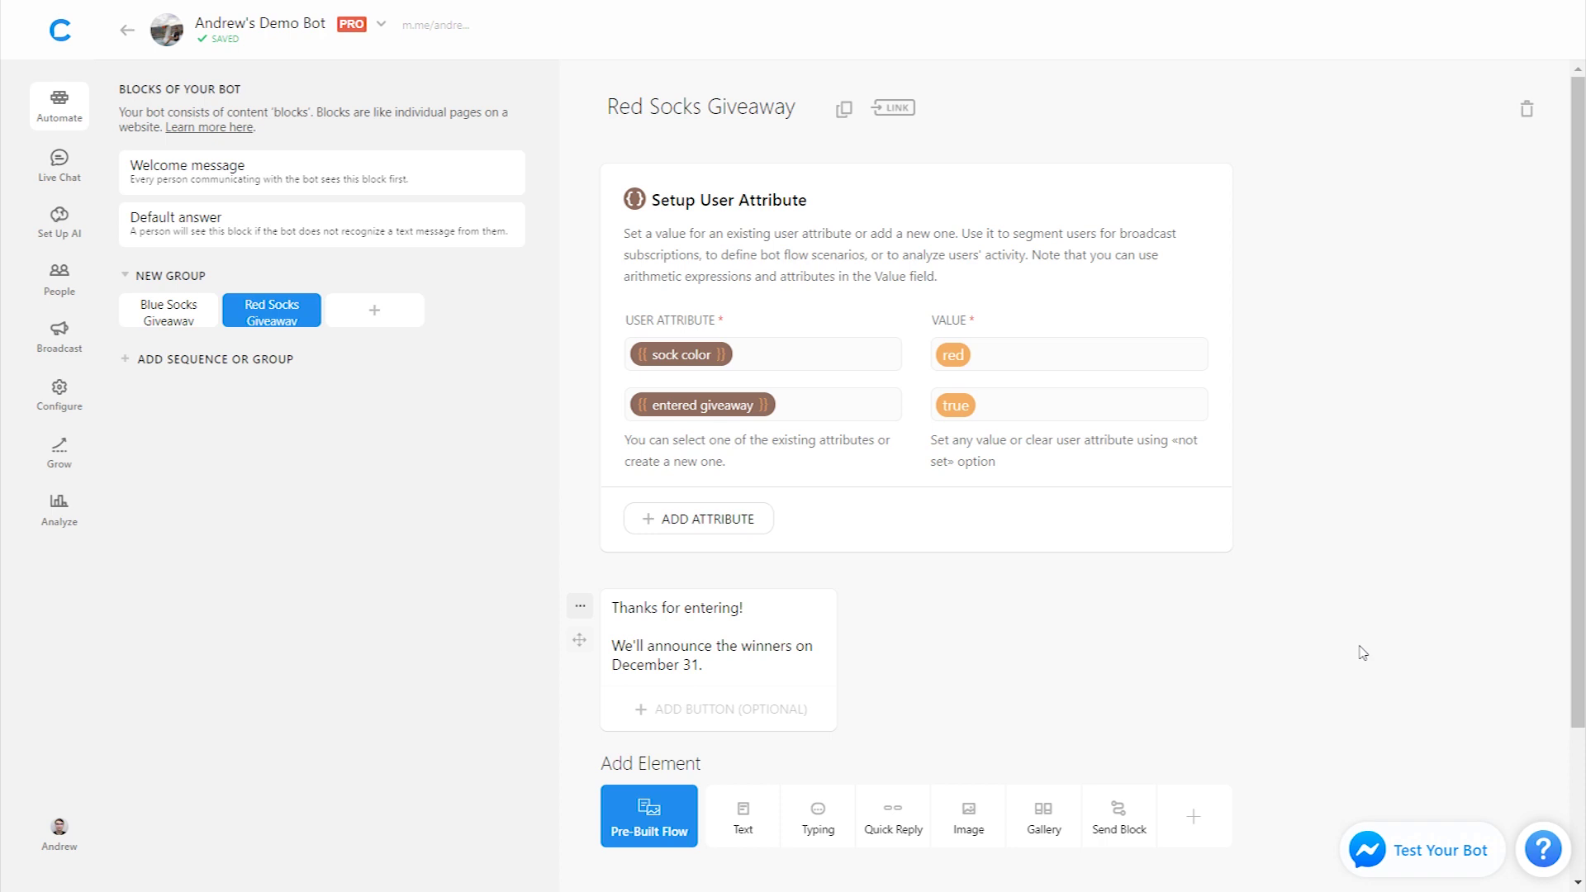
pyautogui.press('F11')
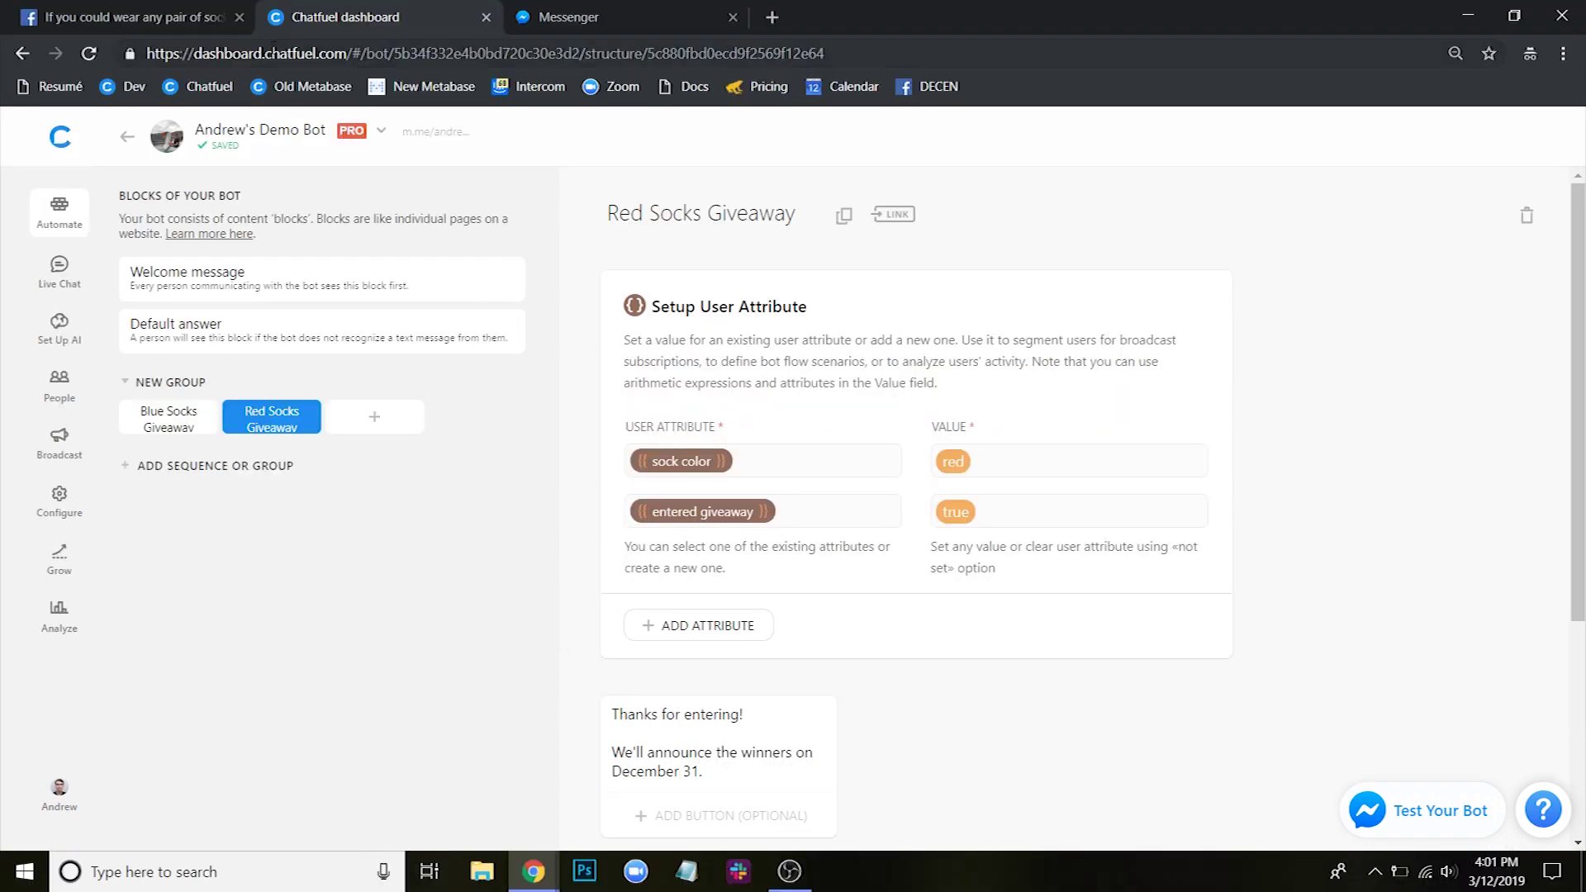
# Comment 'blue' on the socks post as the personal profile rather than the Page
pyautogui.click(189, 10)
pyautogui.press('F11')
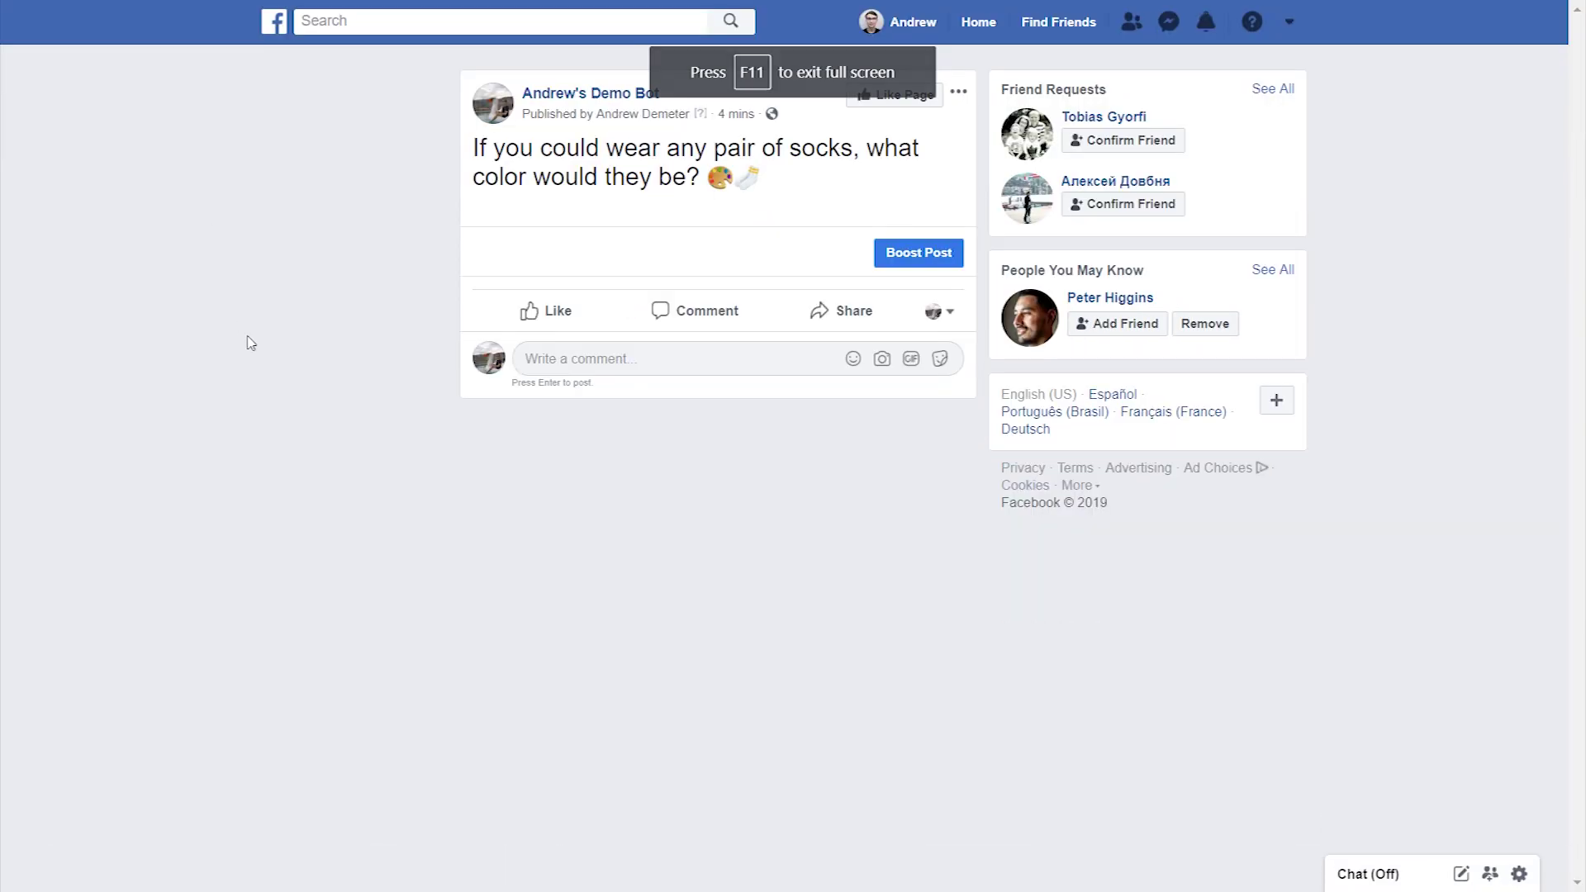
pyautogui.click(950, 320)
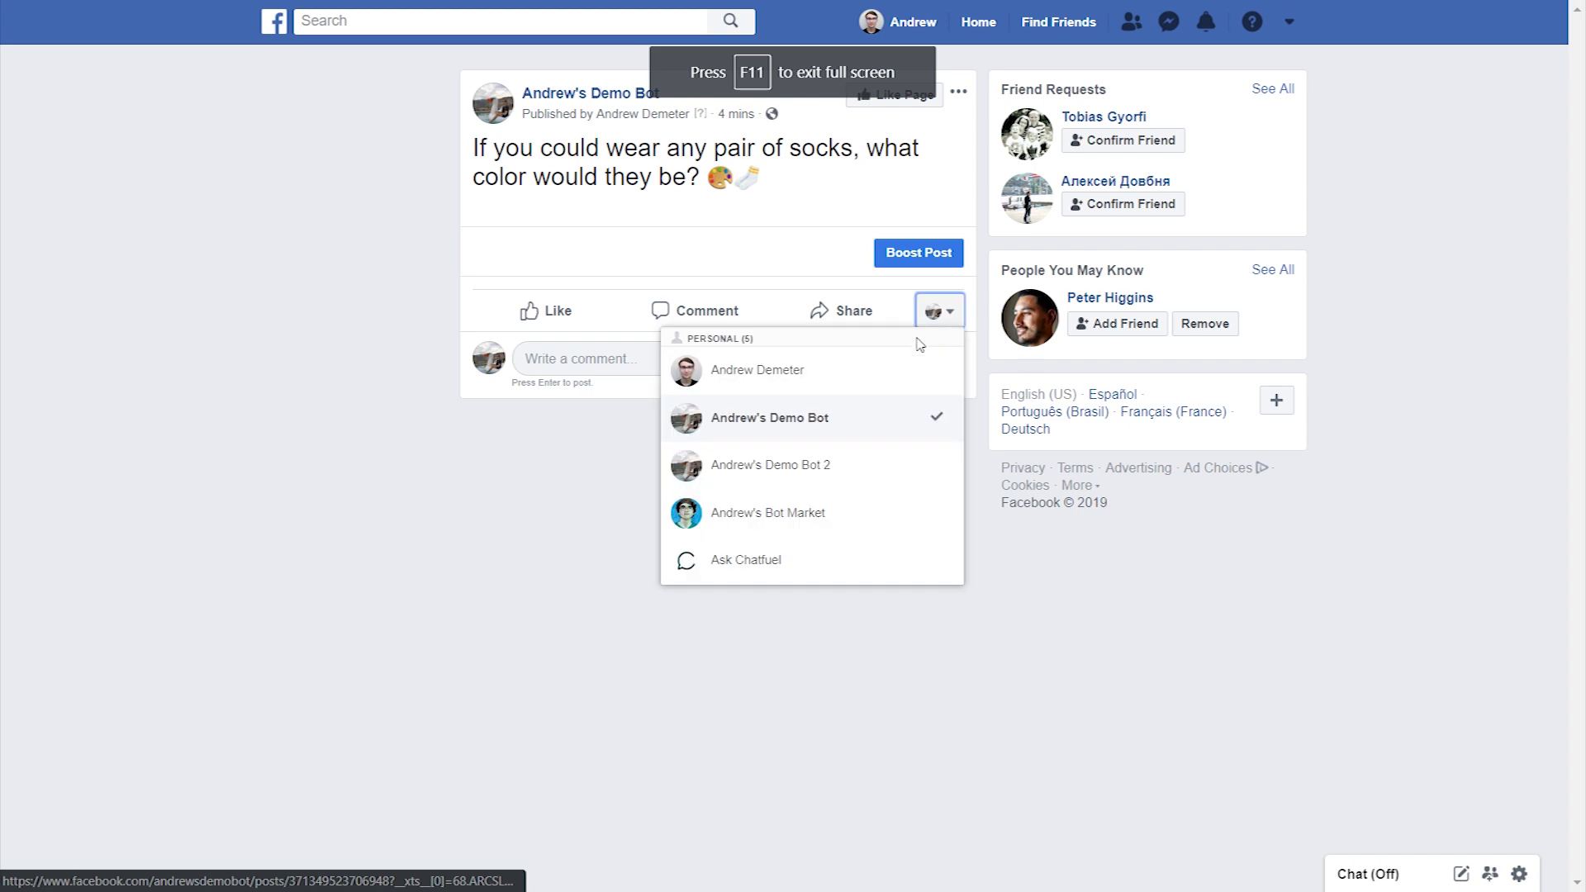
pyautogui.click(870, 370)
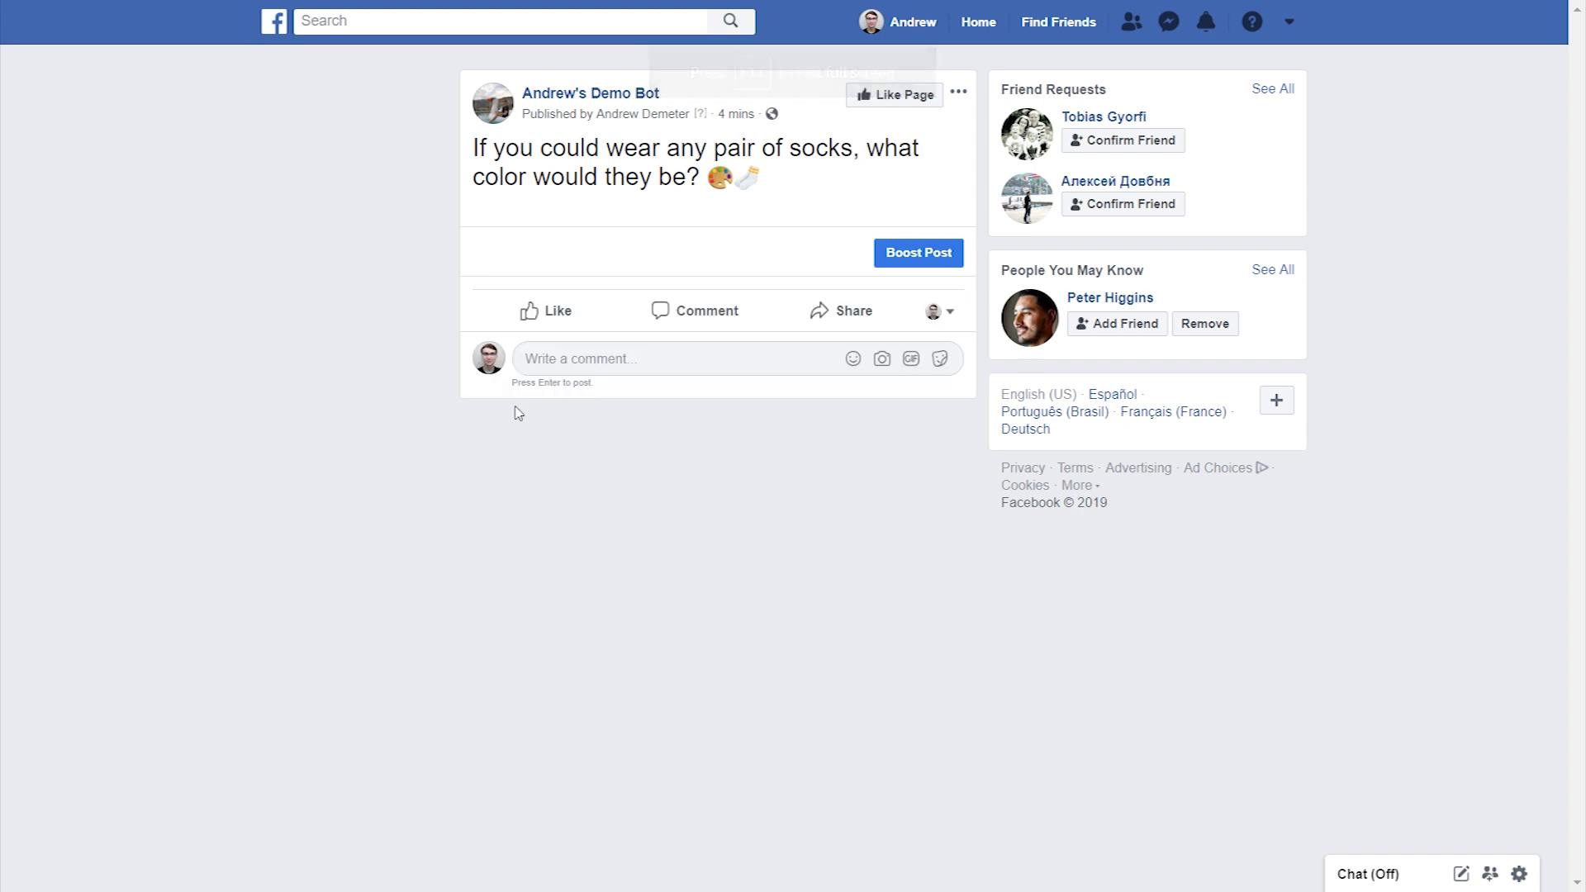
pyautogui.click(584, 363)
pyautogui.write('blue')
pyautogui.press('Return')
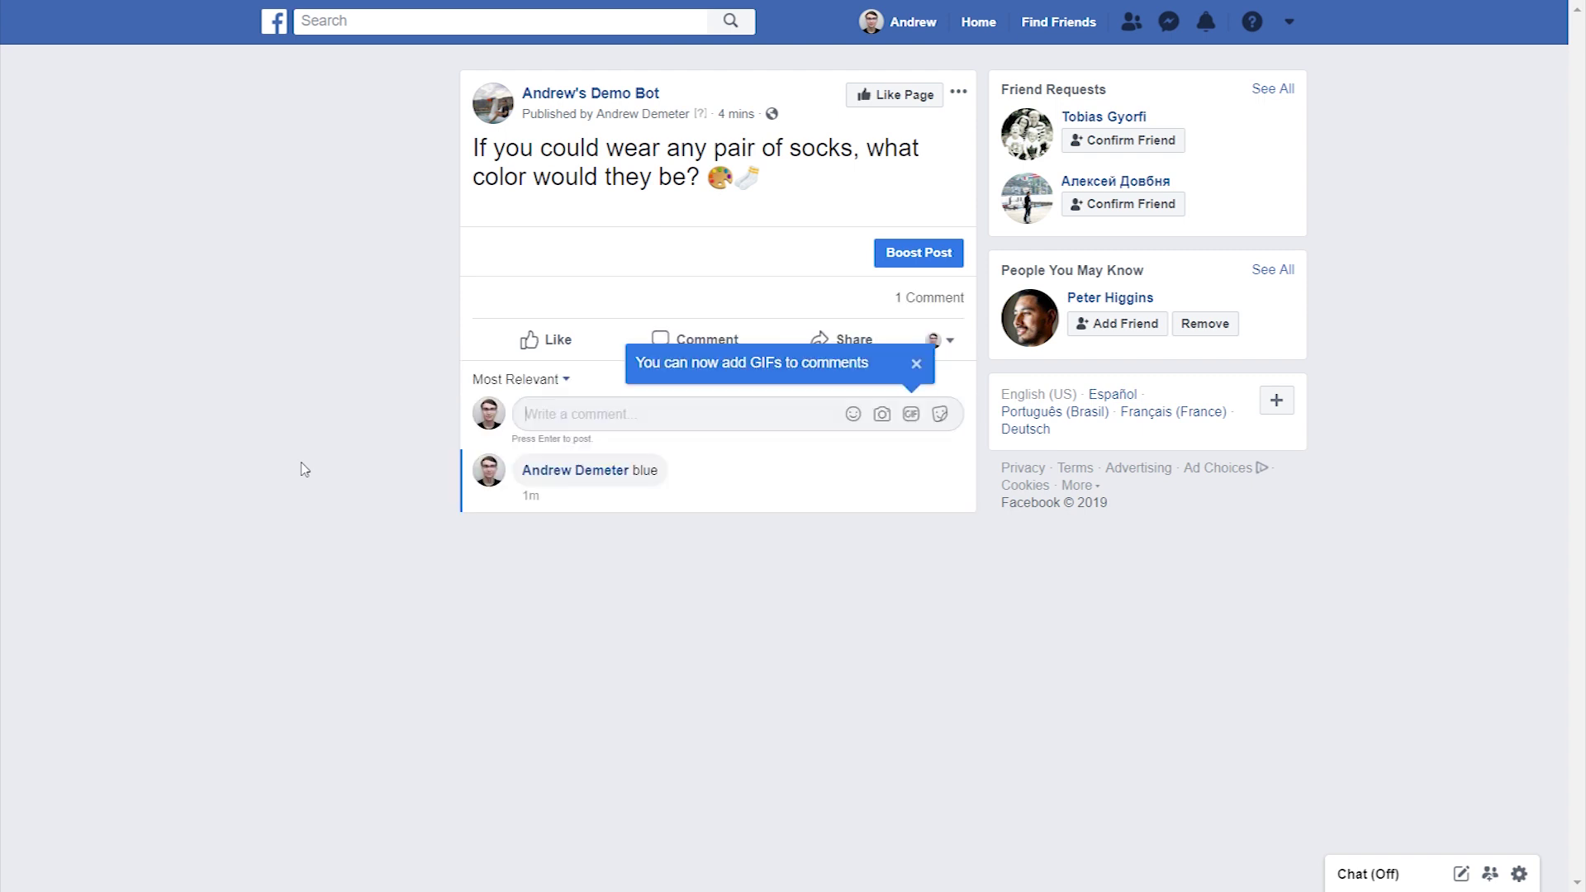
pyautogui.click(916, 364)
pyautogui.press('F11')
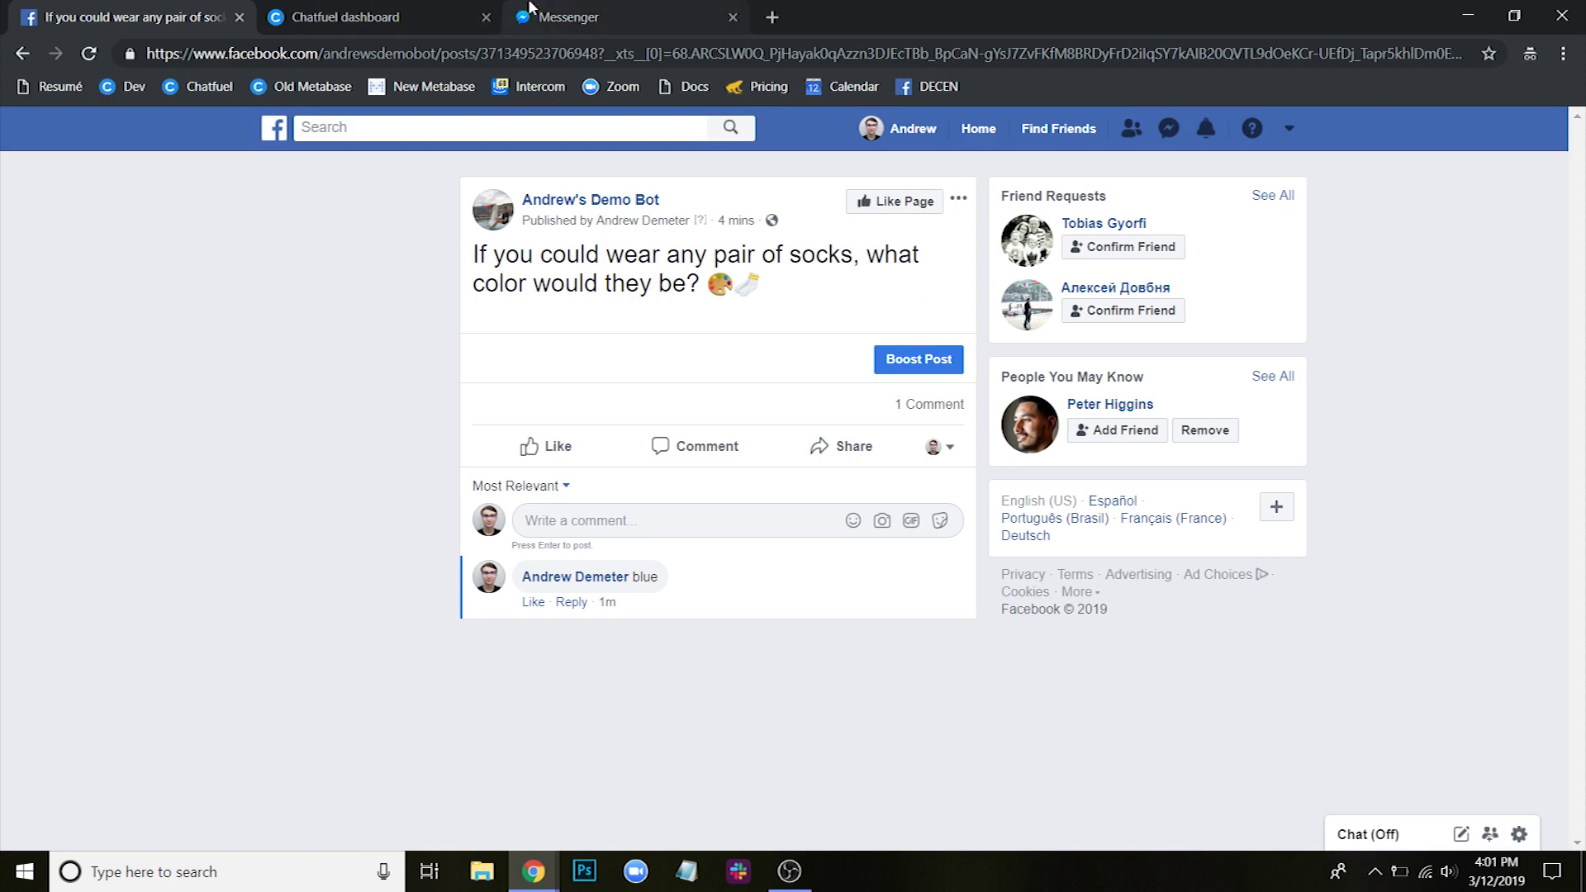
# Reply 'blue' to the demo bot's giveaway prompt in Messenger
pyautogui.click(609, 10)
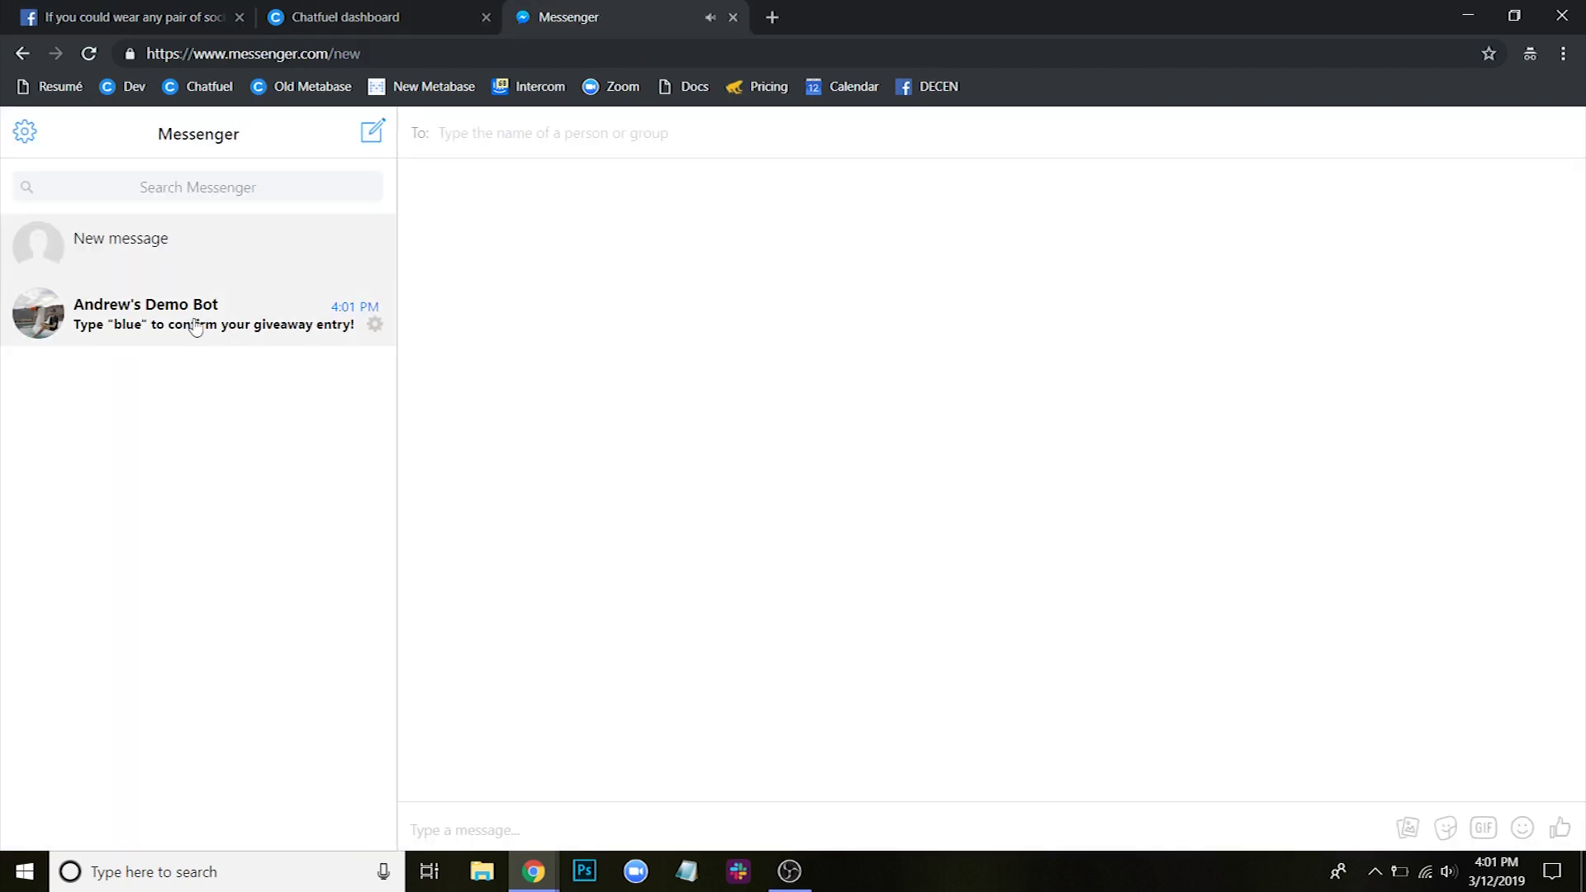
pyautogui.click(198, 323)
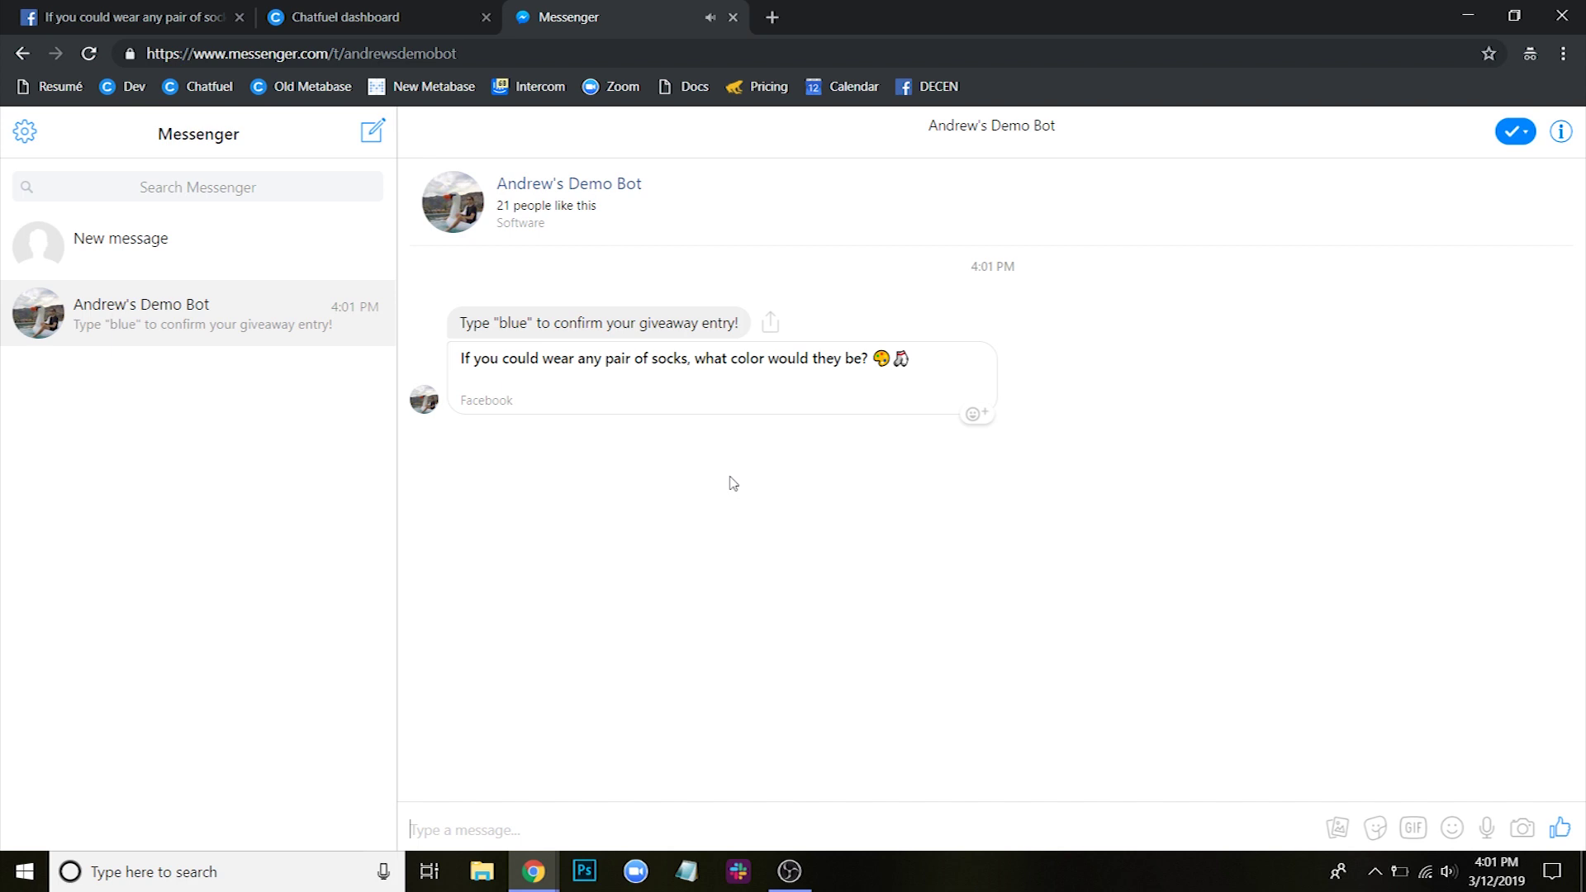
pyautogui.press('F11')
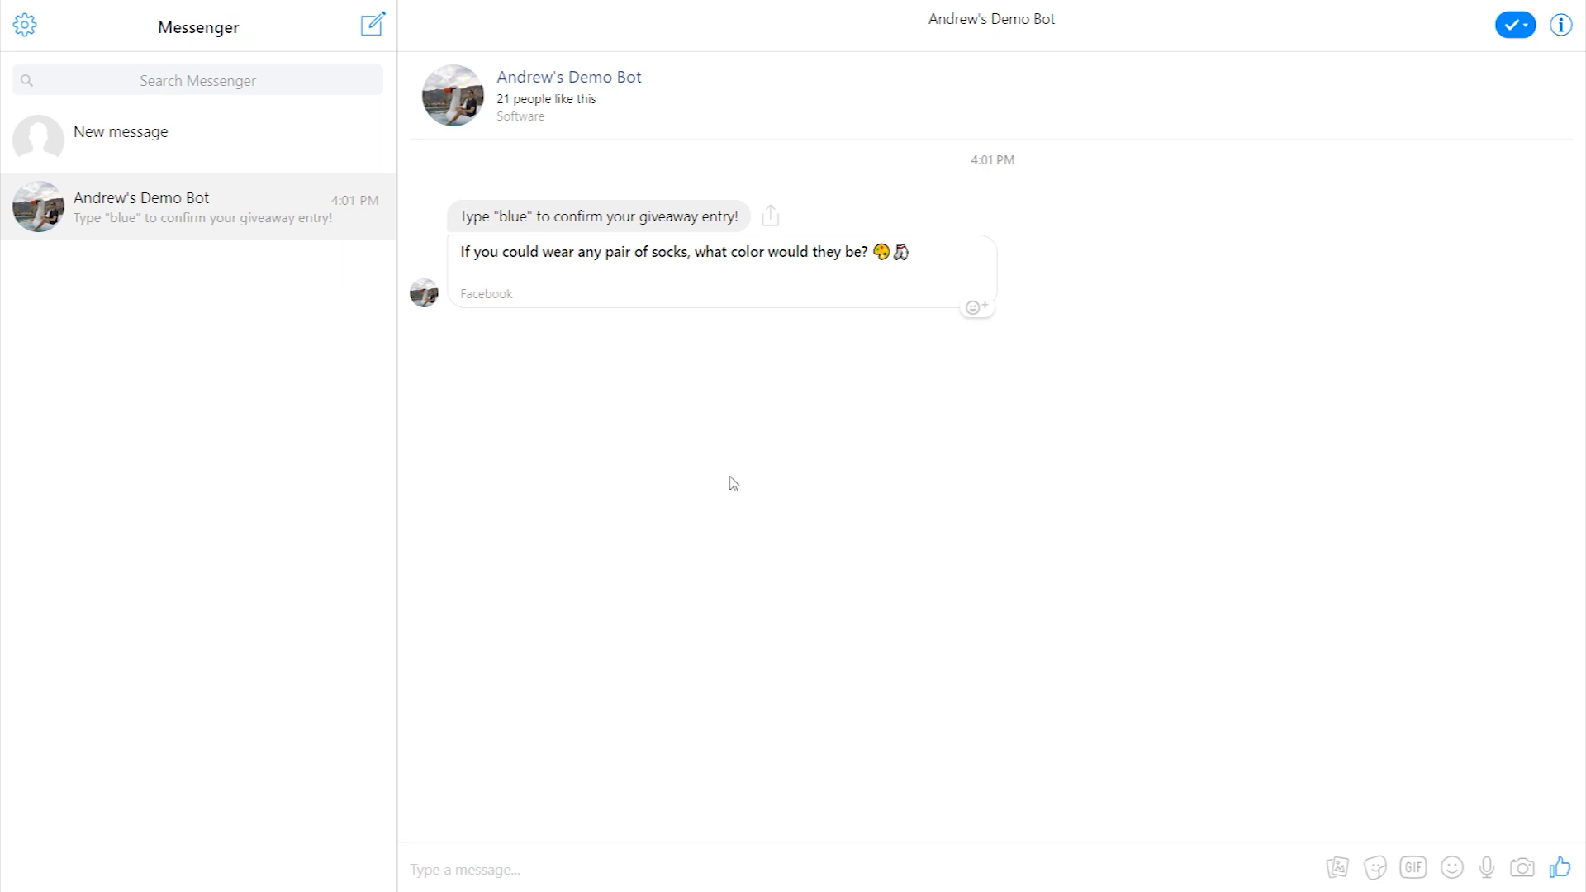
pyautogui.write('blue')
pyautogui.press('Return')
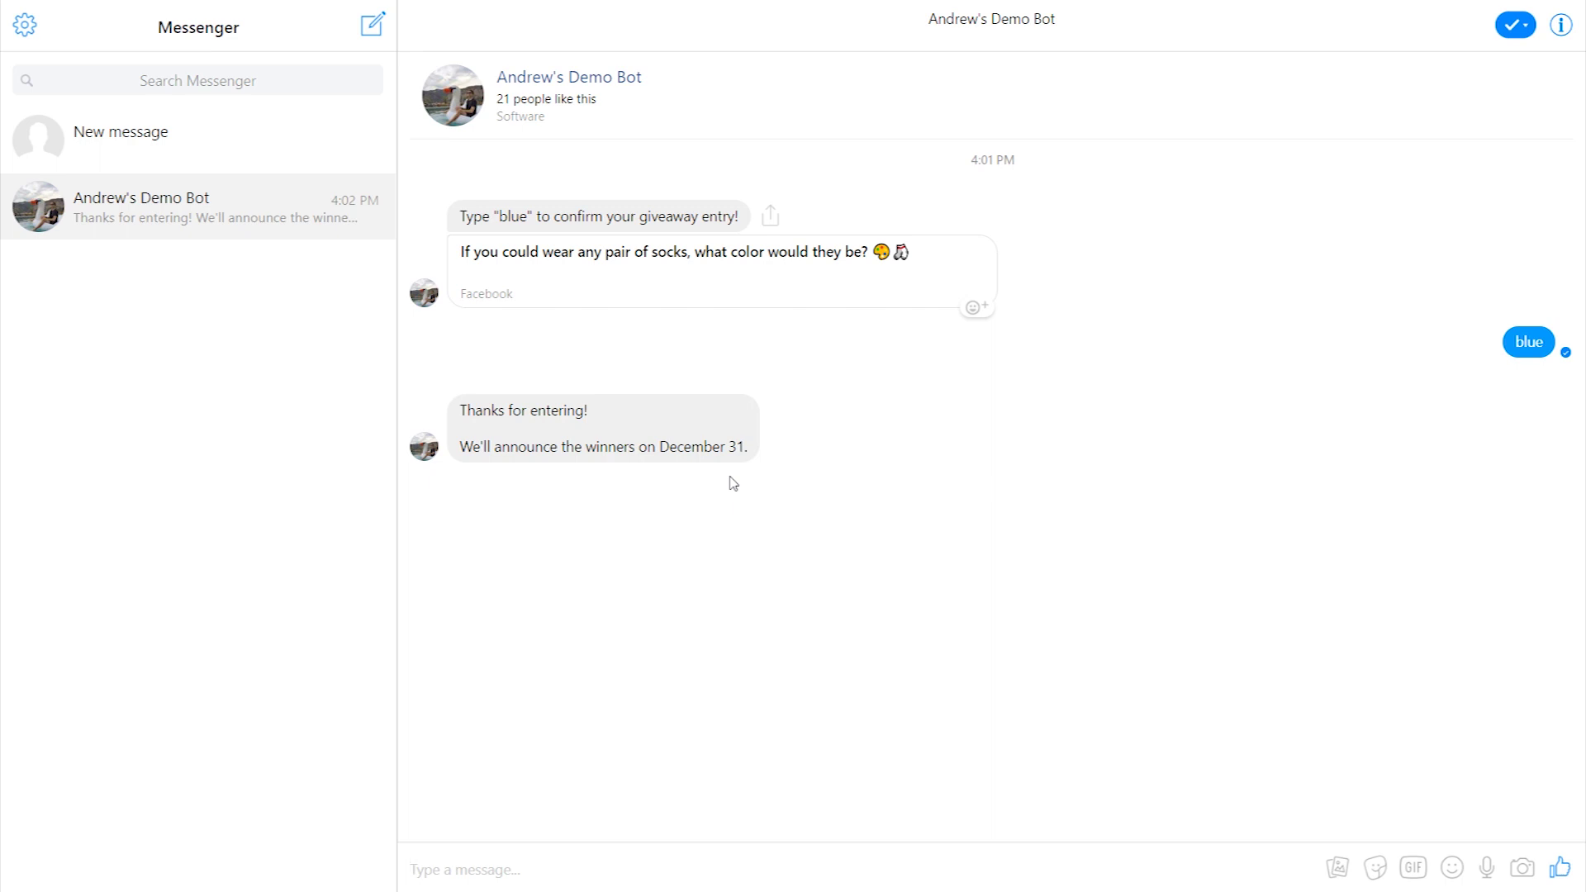
# Go back to the Chatfuel dashboard in full-screen view
pyautogui.press('F11')
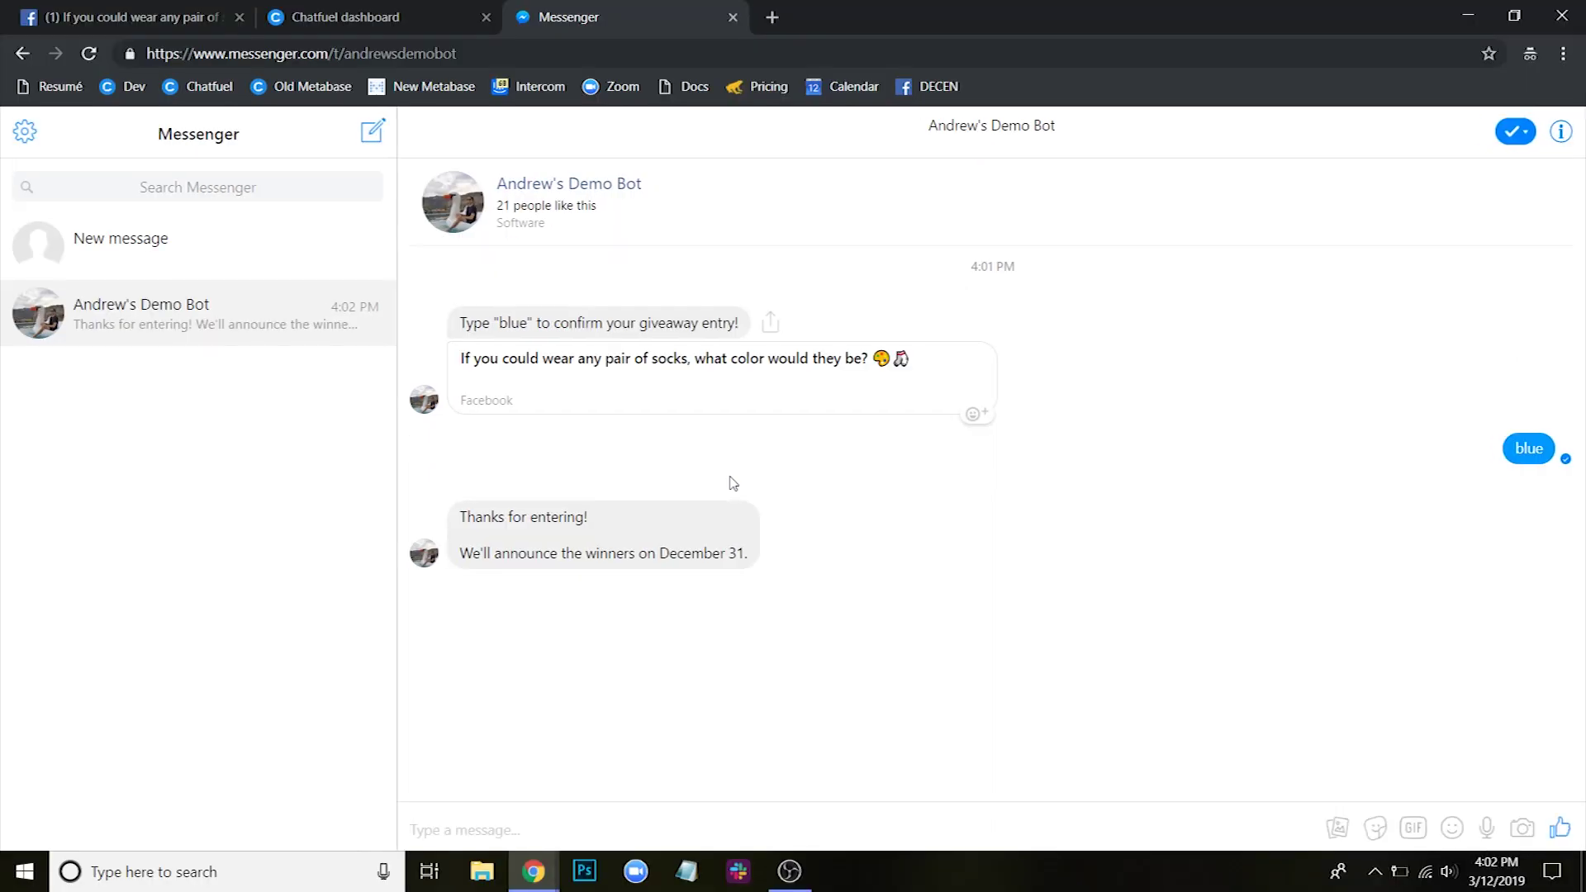
pyautogui.click(347, 18)
pyautogui.press('F11')
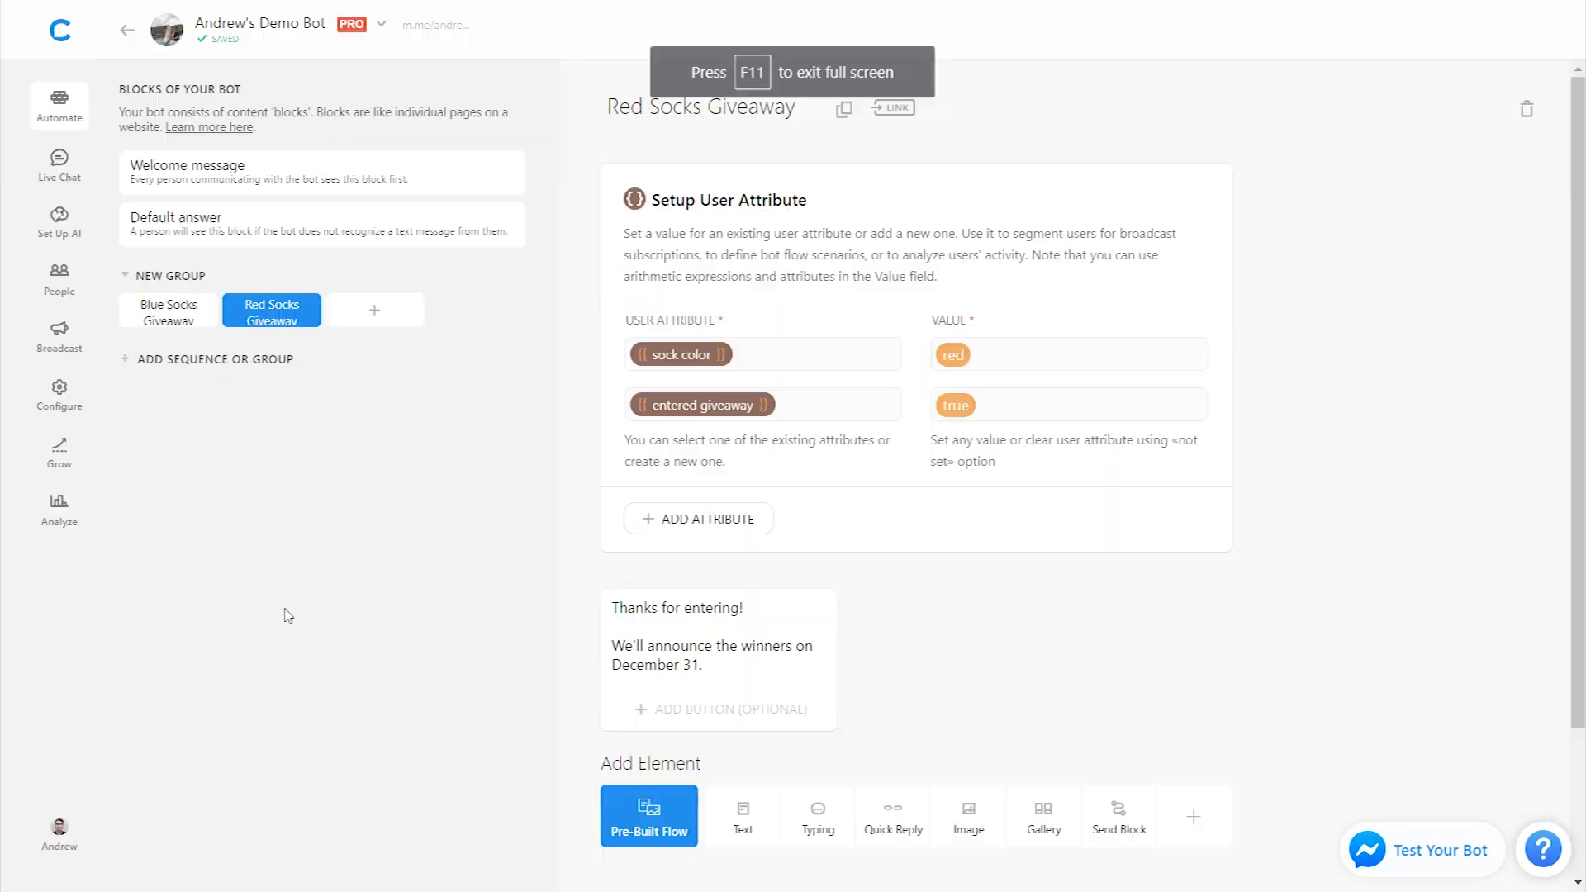
# Create a send-now broadcast filtered to users whose 'entered giveaway' attribute is 'true'
pyautogui.click(69, 344)
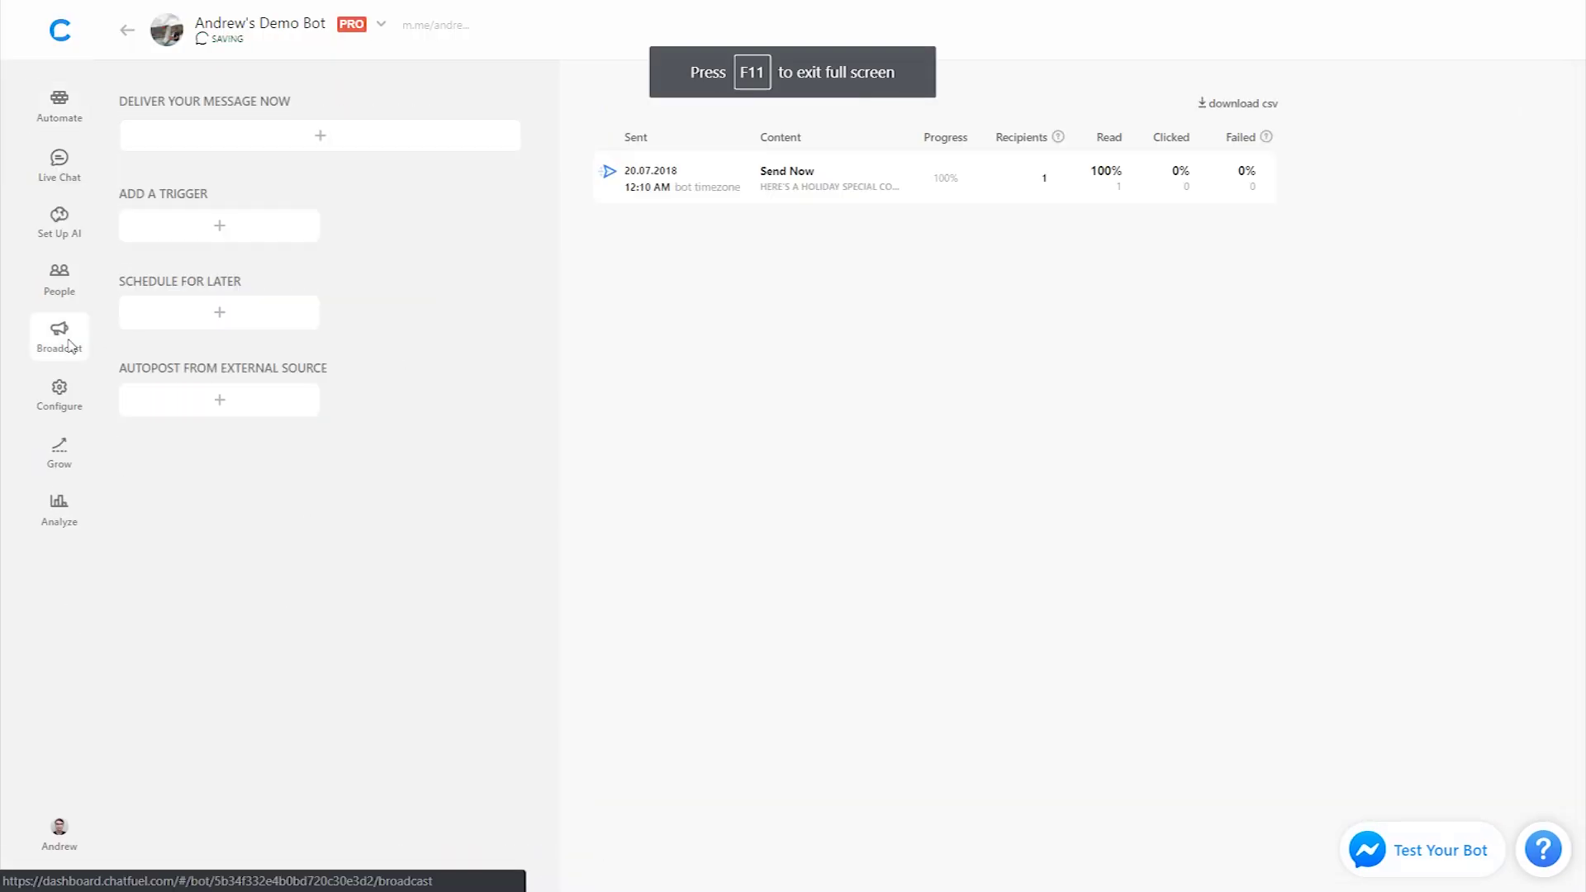
pyautogui.click(271, 138)
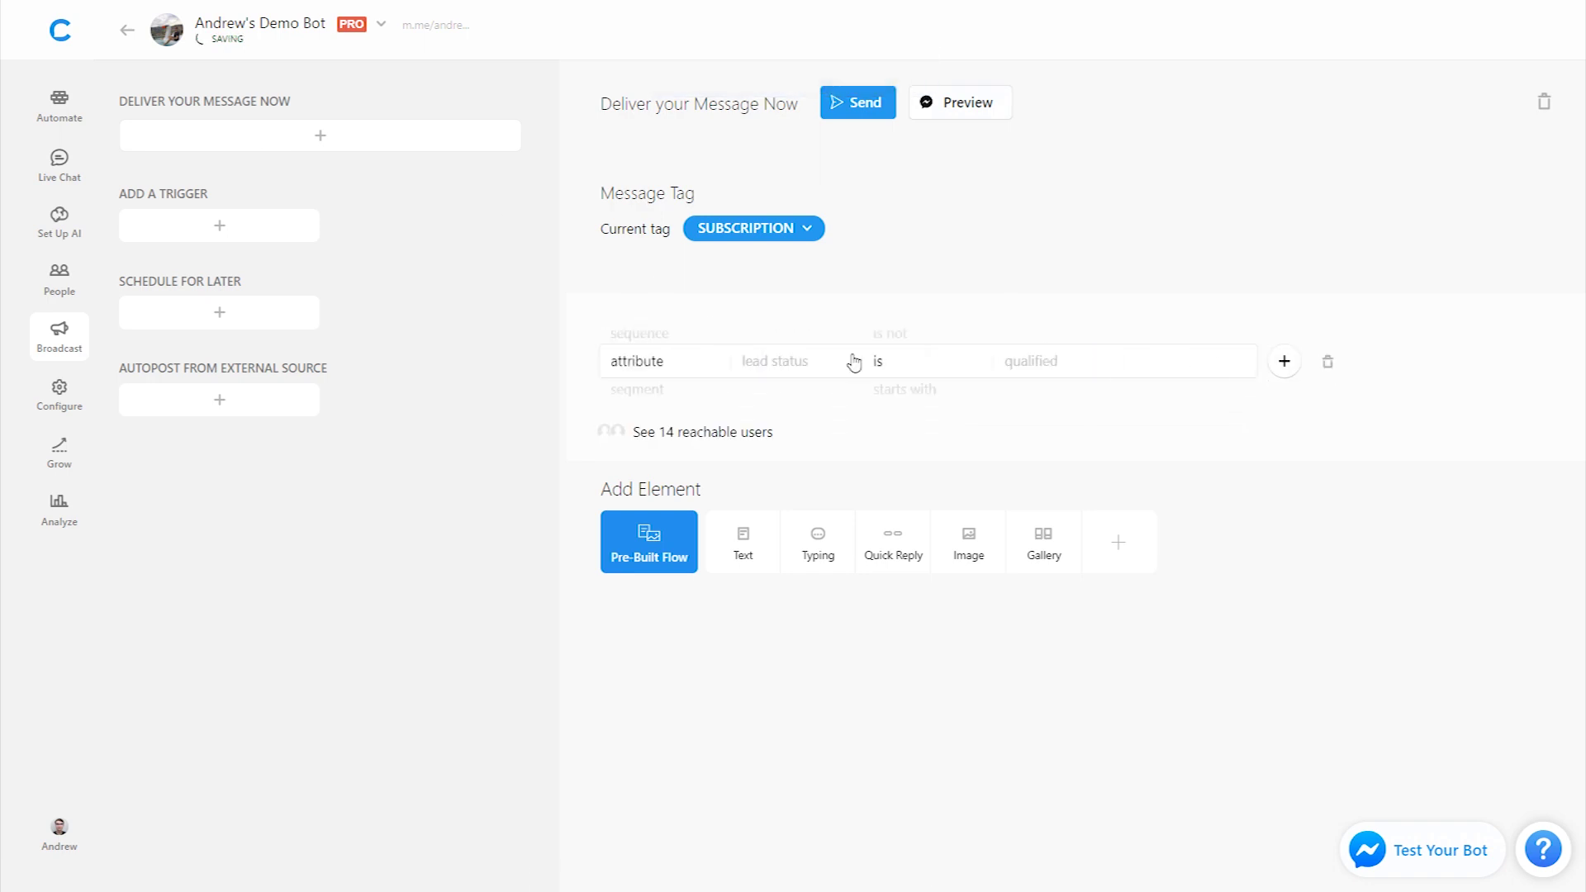
pyautogui.click(785, 366)
pyautogui.write('e')
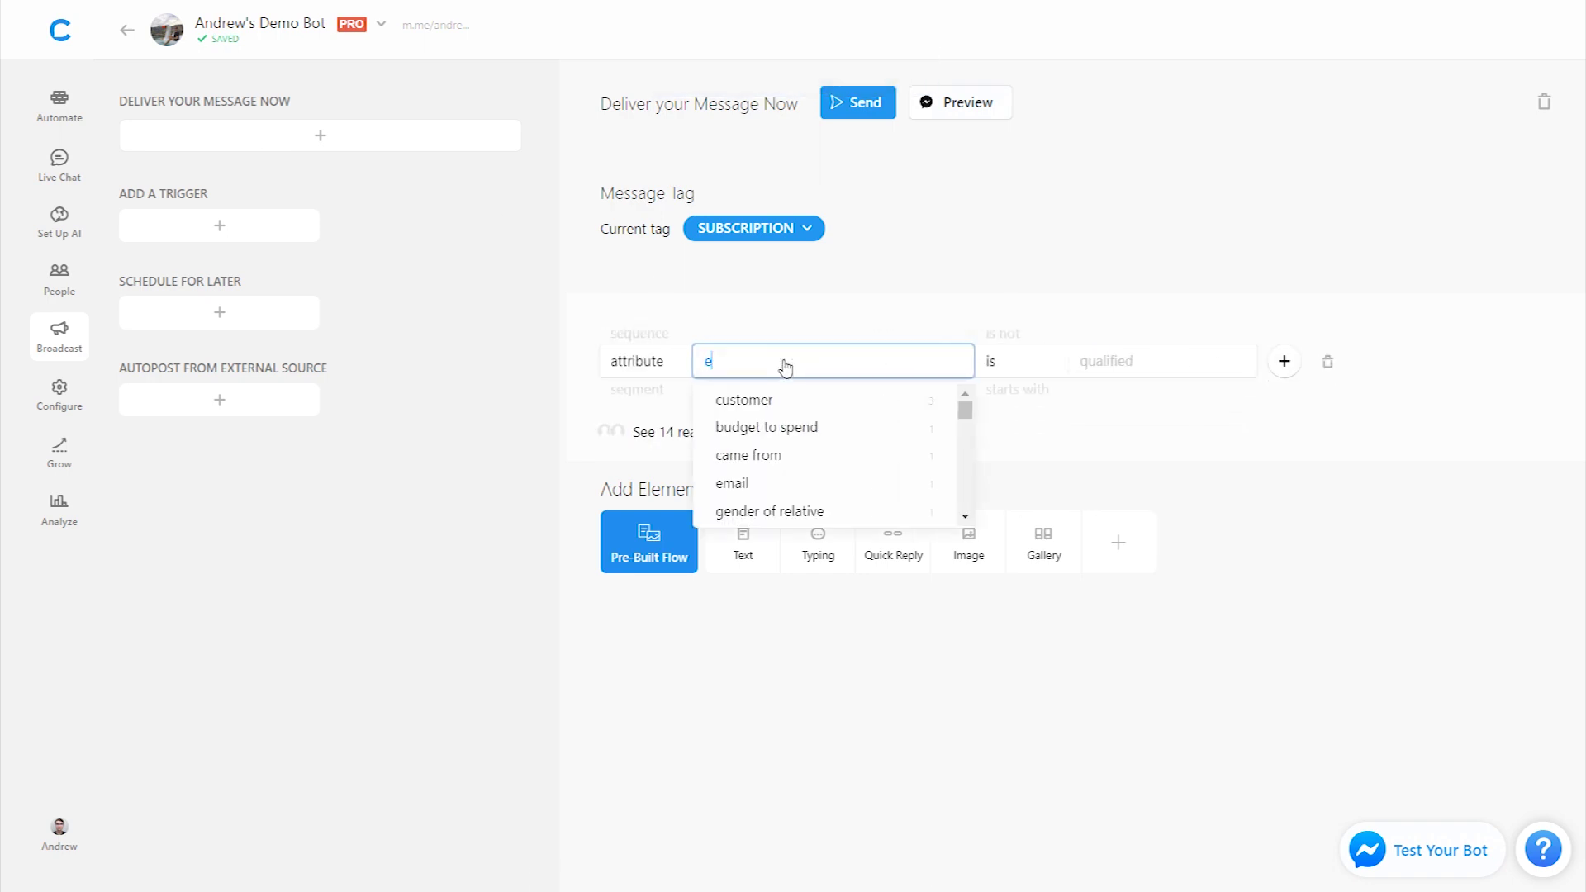
pyautogui.write('ntered giveaway')
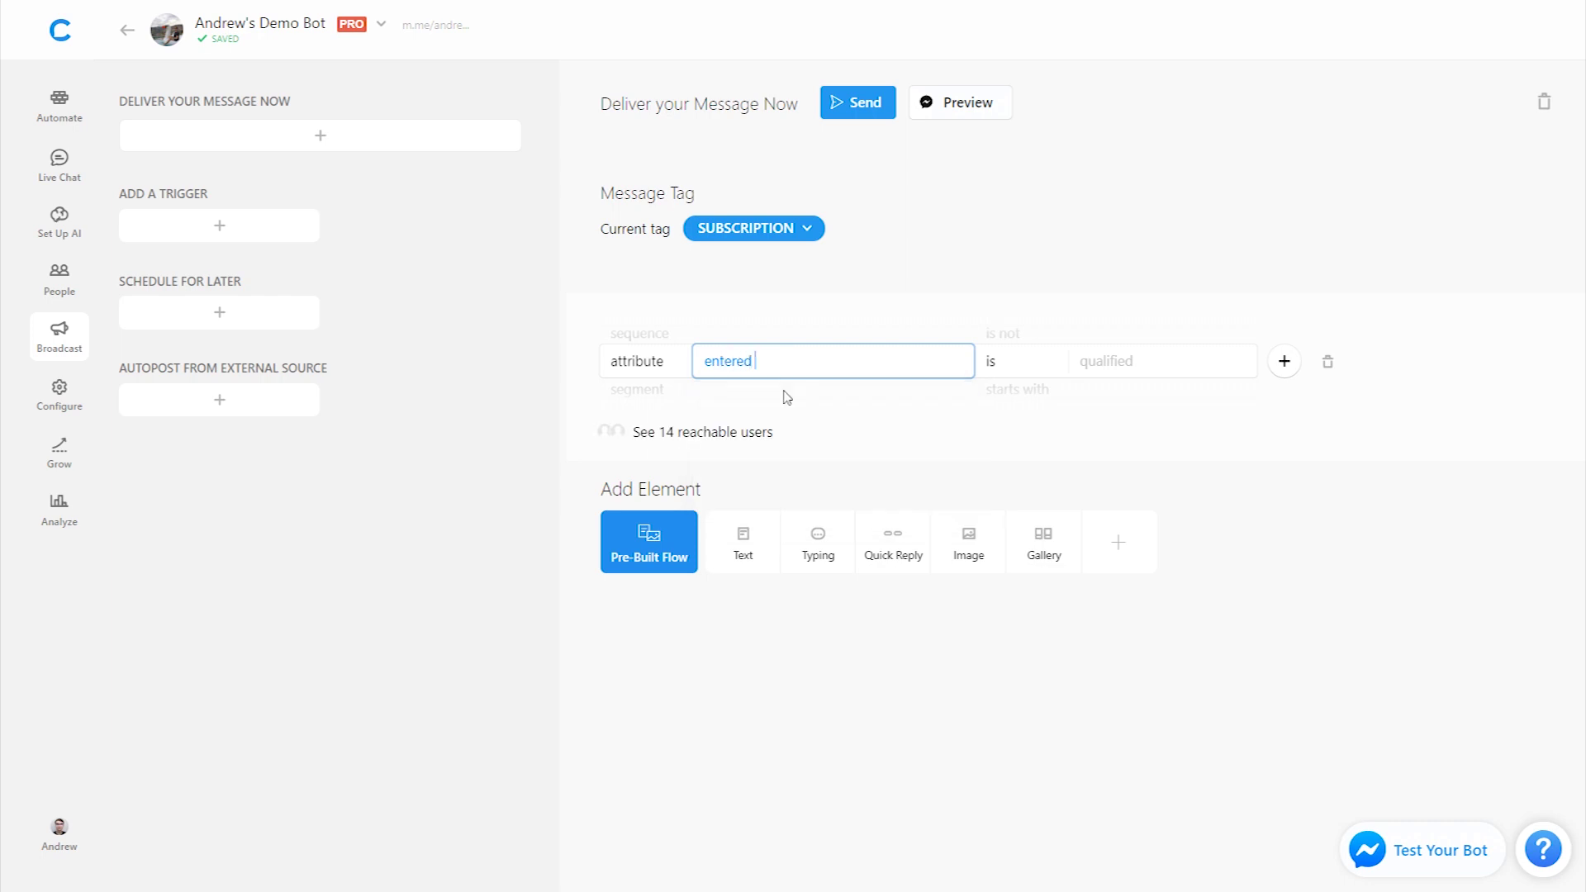
pyautogui.click(1331, 510)
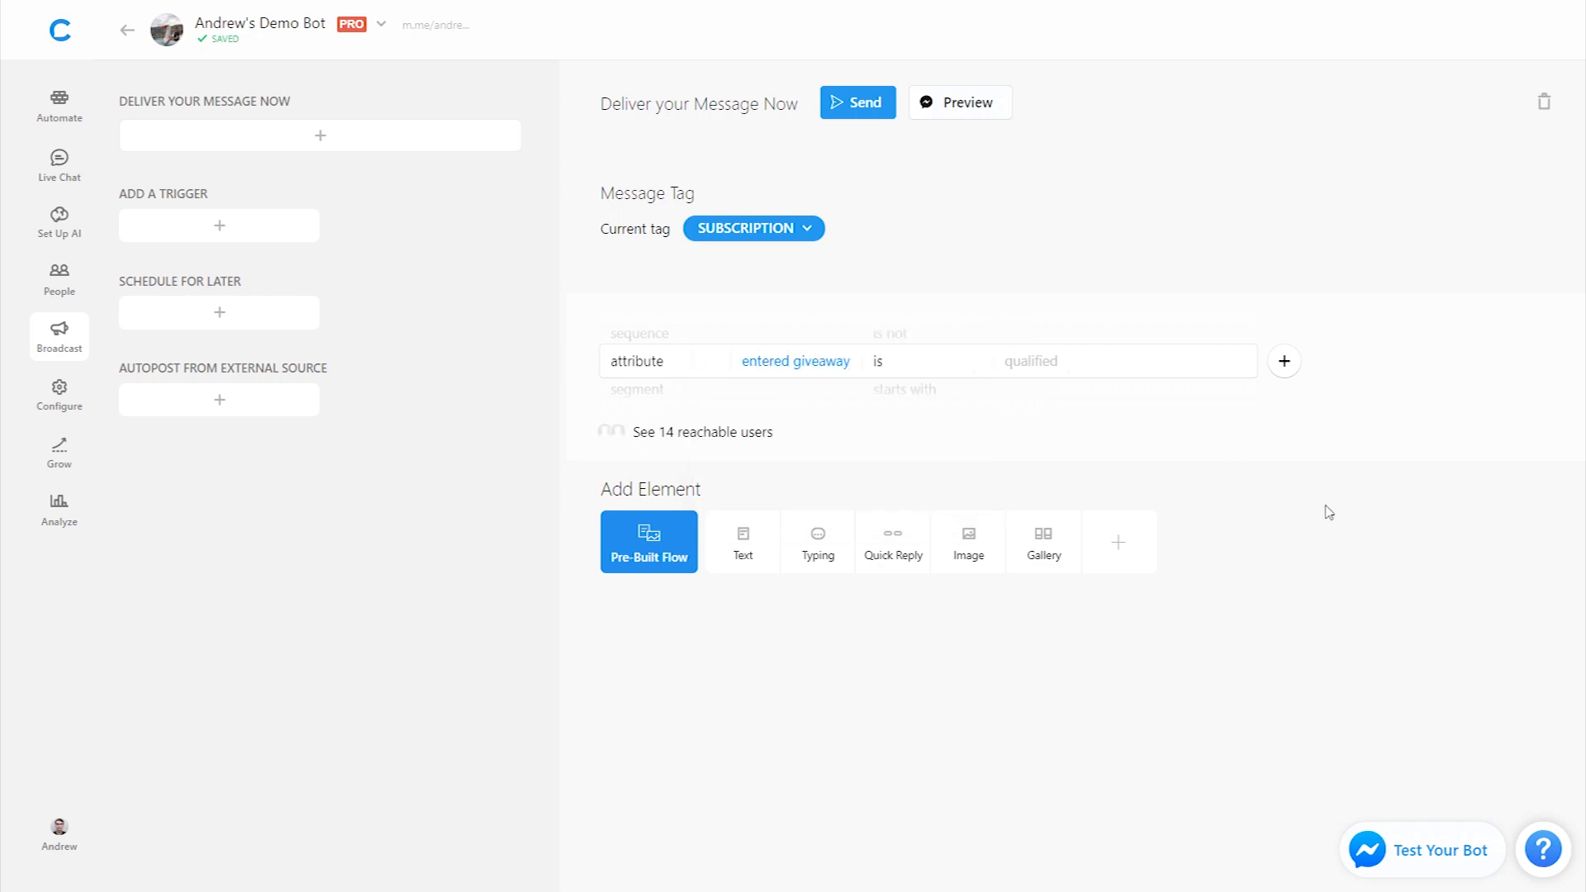
pyautogui.click(1088, 361)
pyautogui.write('true')
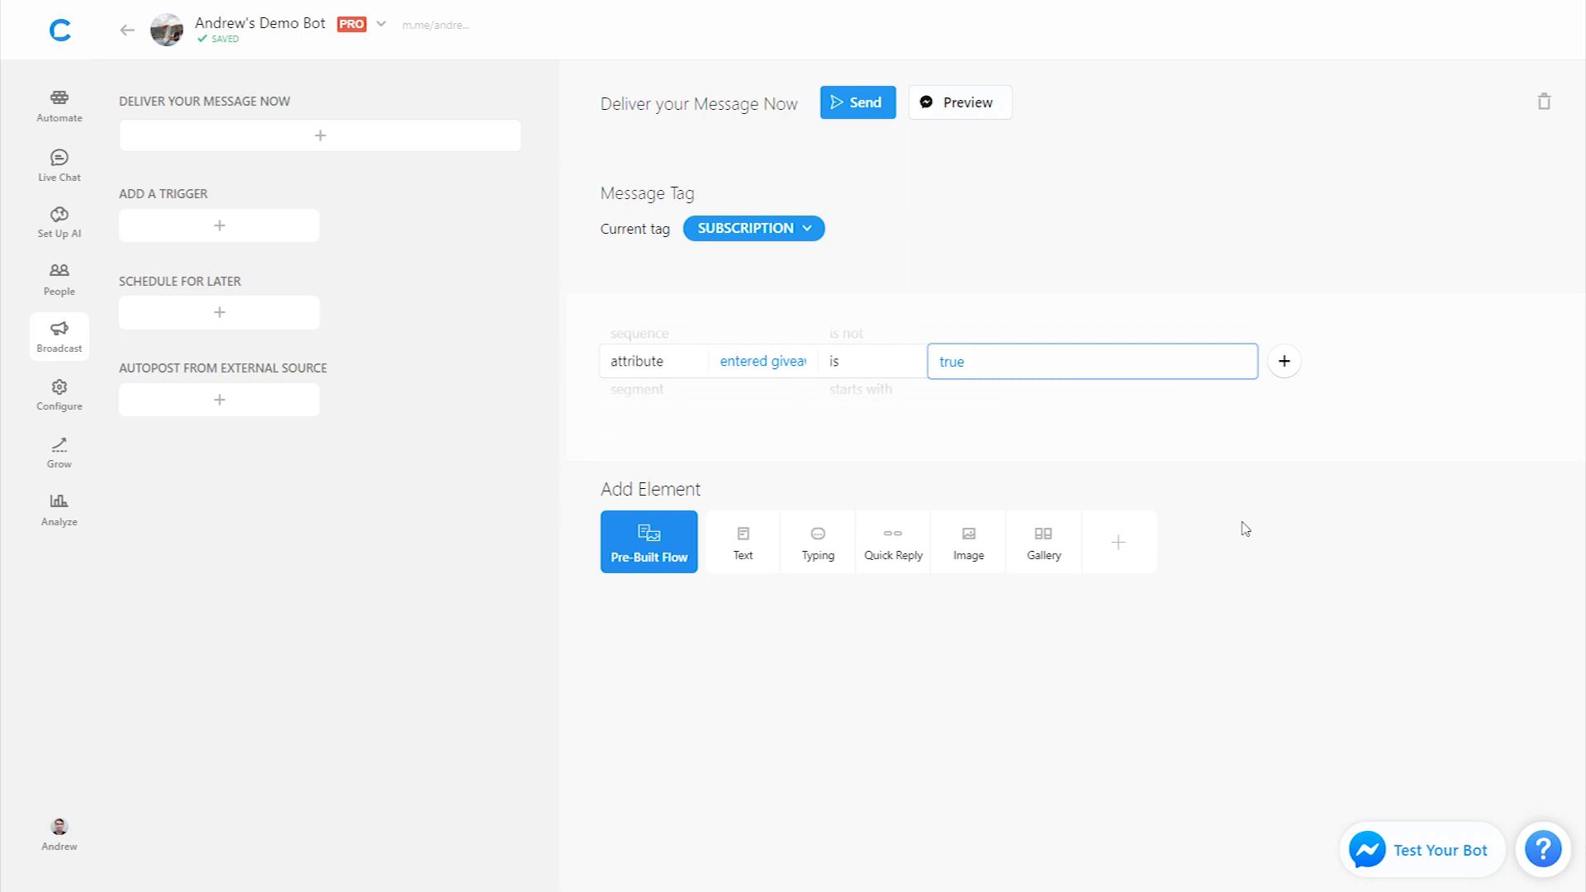
pyautogui.click(1247, 529)
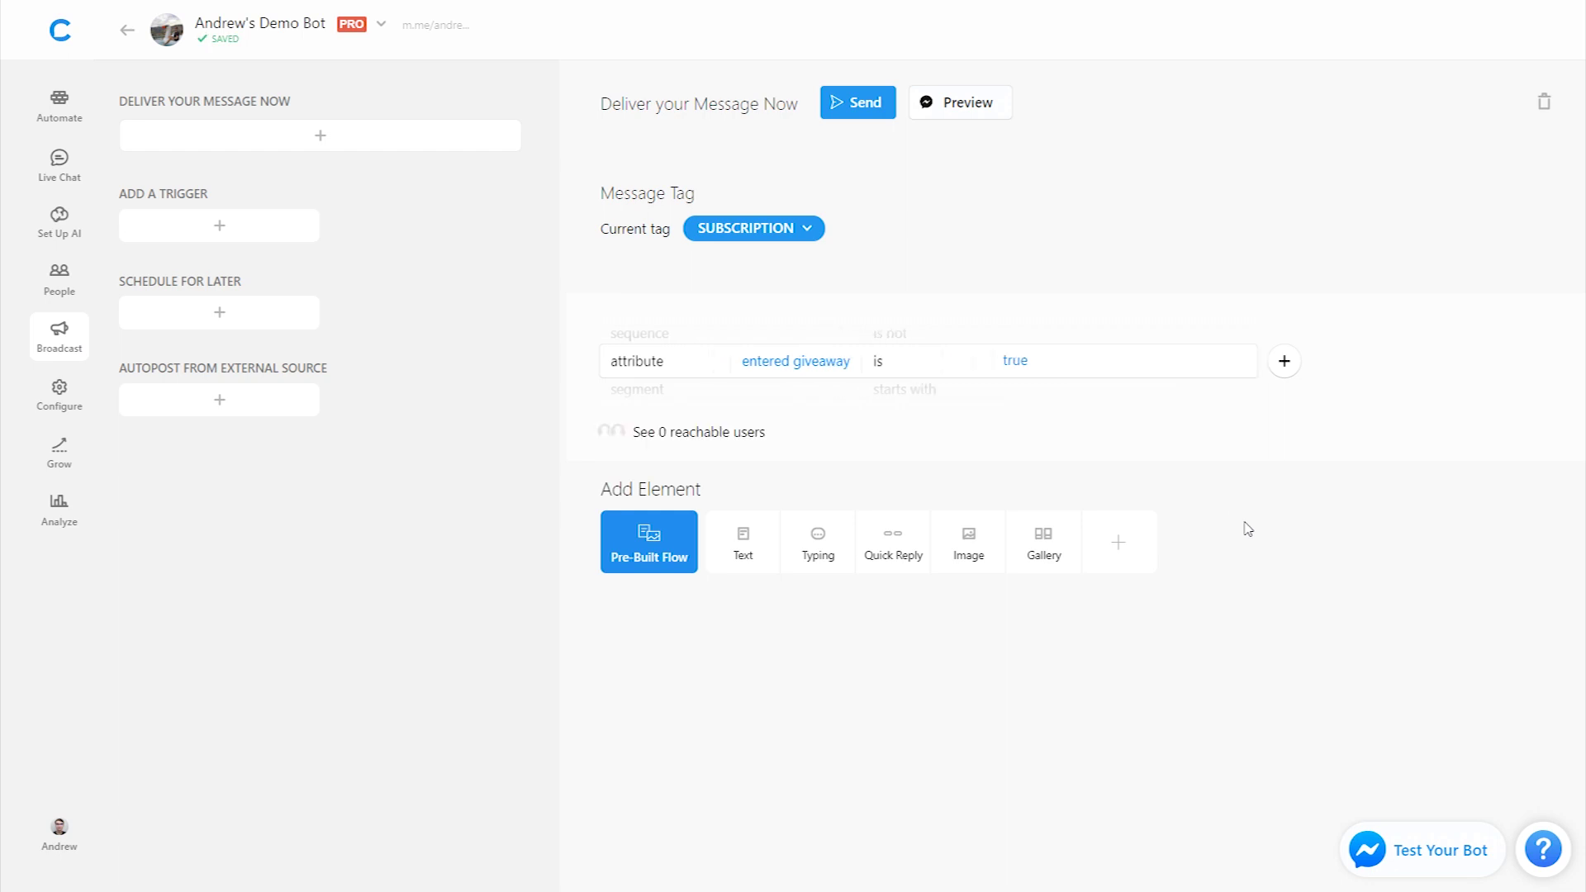